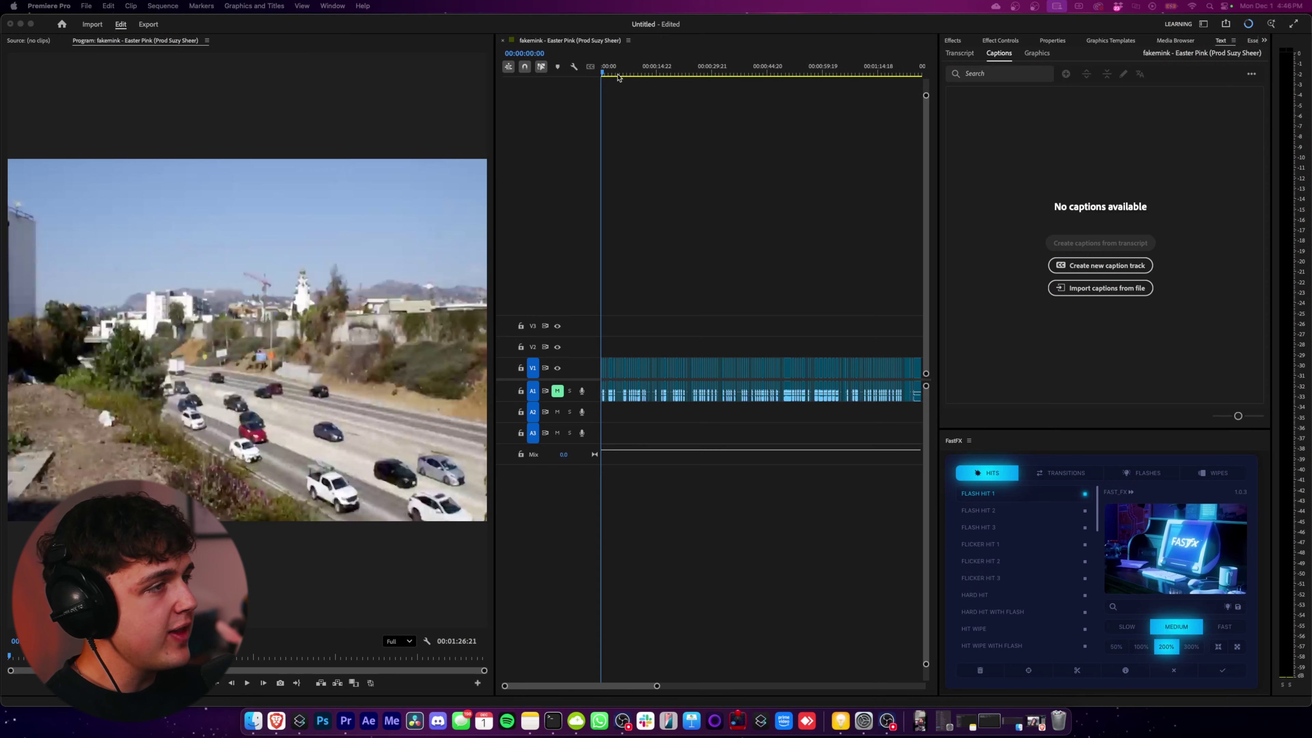
# Step: Play the opening three seconds of the music video sequence to examine its first shots and collage effect
pyautogui.press('=')
pyautogui.press('=')
pyautogui.press('=')
pyautogui.press('=')
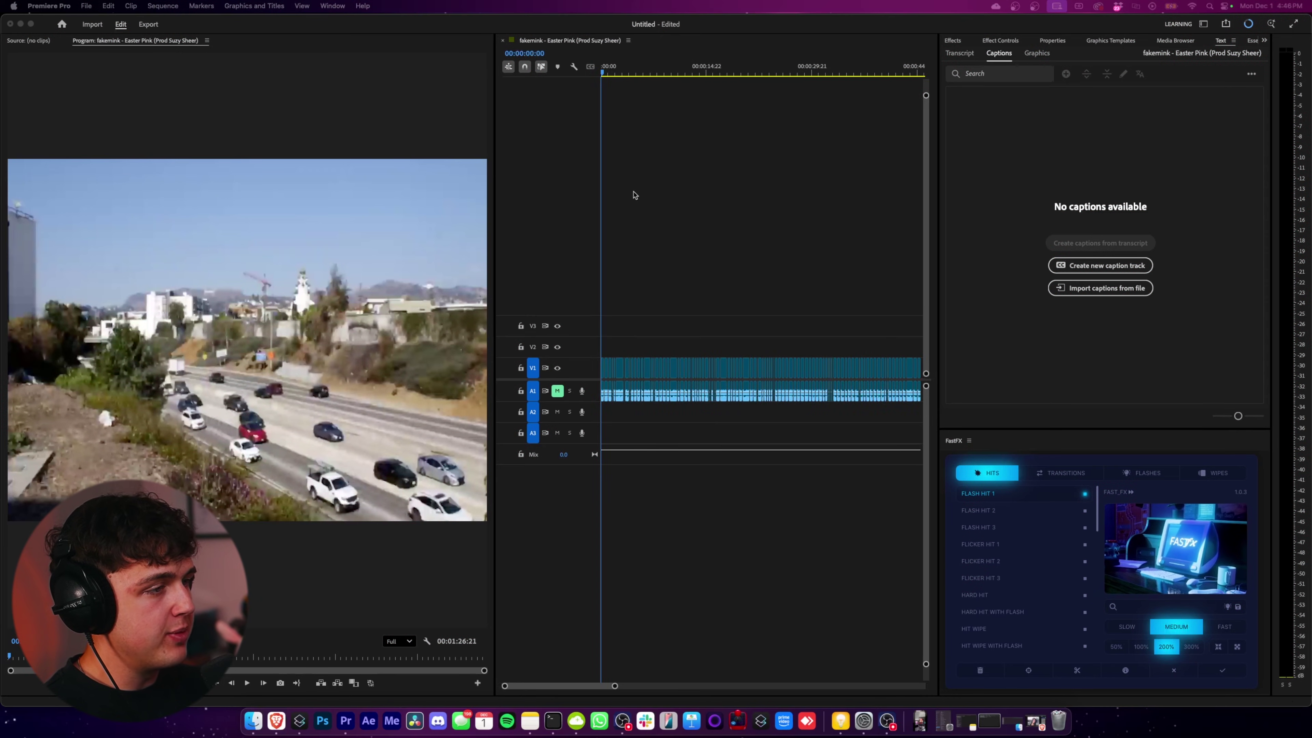
pyautogui.click(606, 70)
pyautogui.press('space')
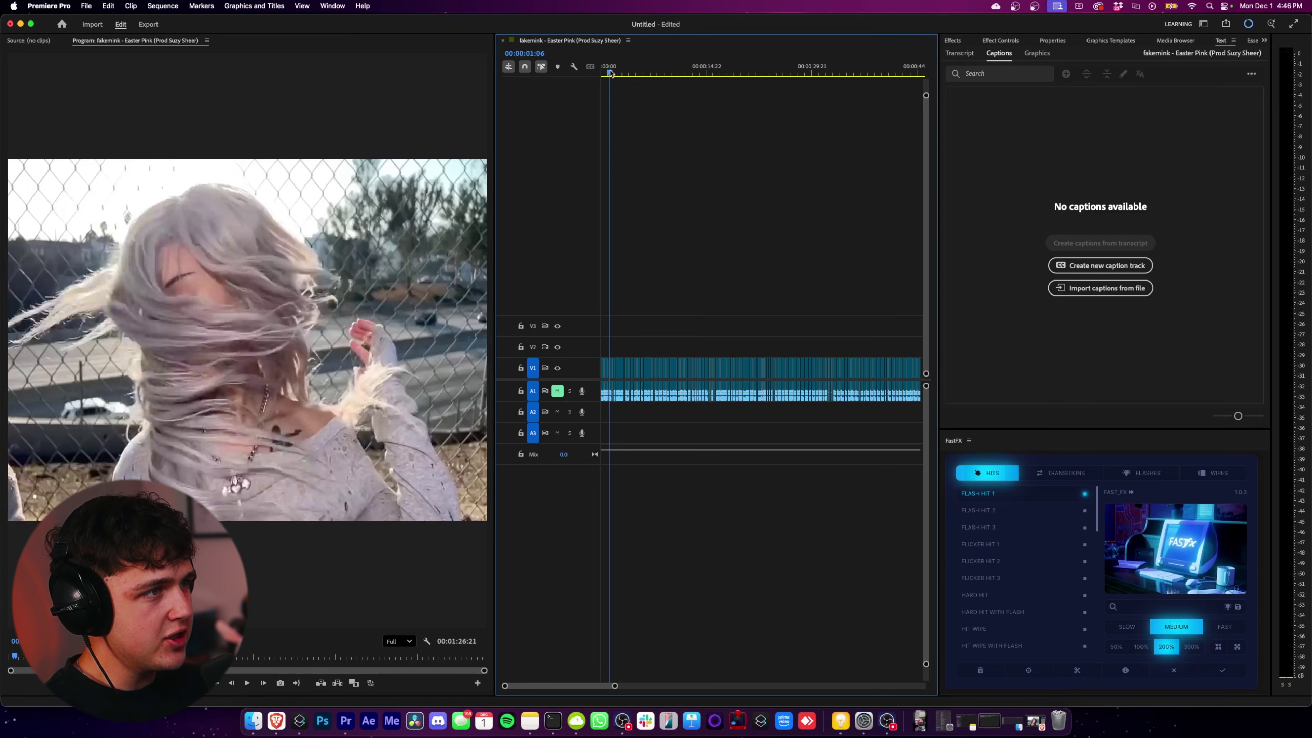
pyautogui.moveTo(612, 73); pyautogui.dragTo(611, 72)
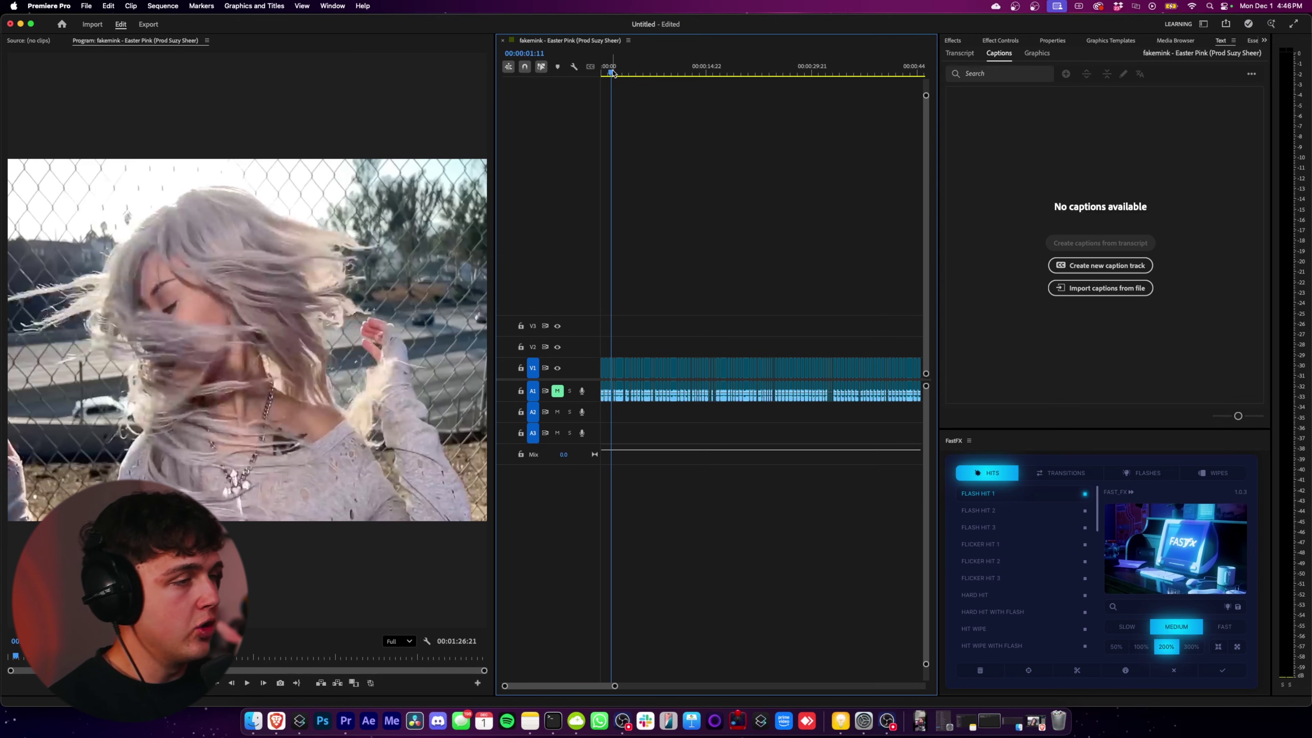
pyautogui.press('space')
pyautogui.press('=')
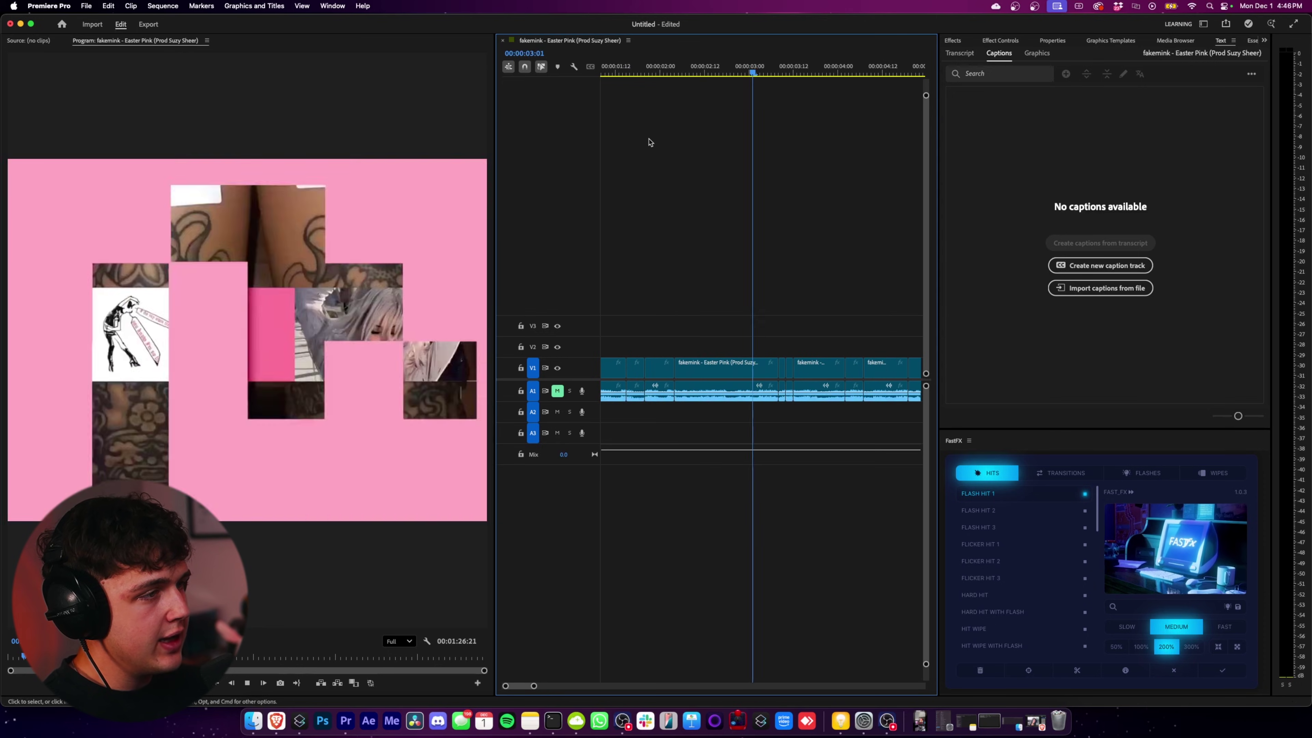
# Step: Scrub through the sequence to about 00:00:25:05 and examine the split-screen shots
pyautogui.moveTo(643, 73); pyautogui.dragTo(861, 90)
pyautogui.press('space')
pyautogui.click(675, 73)
pyautogui.press('-')
pyautogui.moveTo(737, 72); pyautogui.dragTo(835, 88)
pyautogui.press('-')
pyautogui.hscroll(2, 824, 154)
pyautogui.moveTo(661, 73); pyautogui.dragTo(666, 100)
pyautogui.press('-')
pyautogui.press('-')
pyautogui.scroll(5, 687, 252)
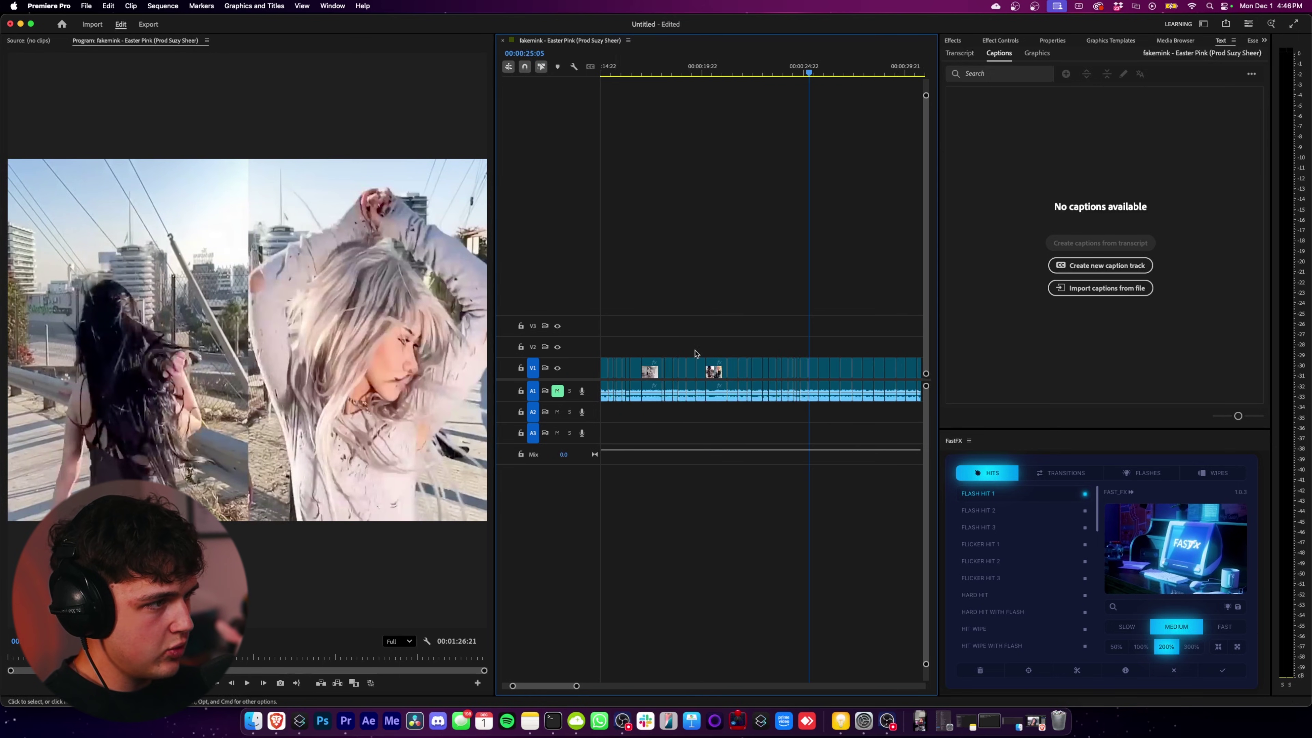
# Step: Replace the split-screen dancing clip at 00:00:25:18 with an After Effects composition
pyautogui.scroll(2, 783, 344)
pyautogui.scroll(3, 826, 349)
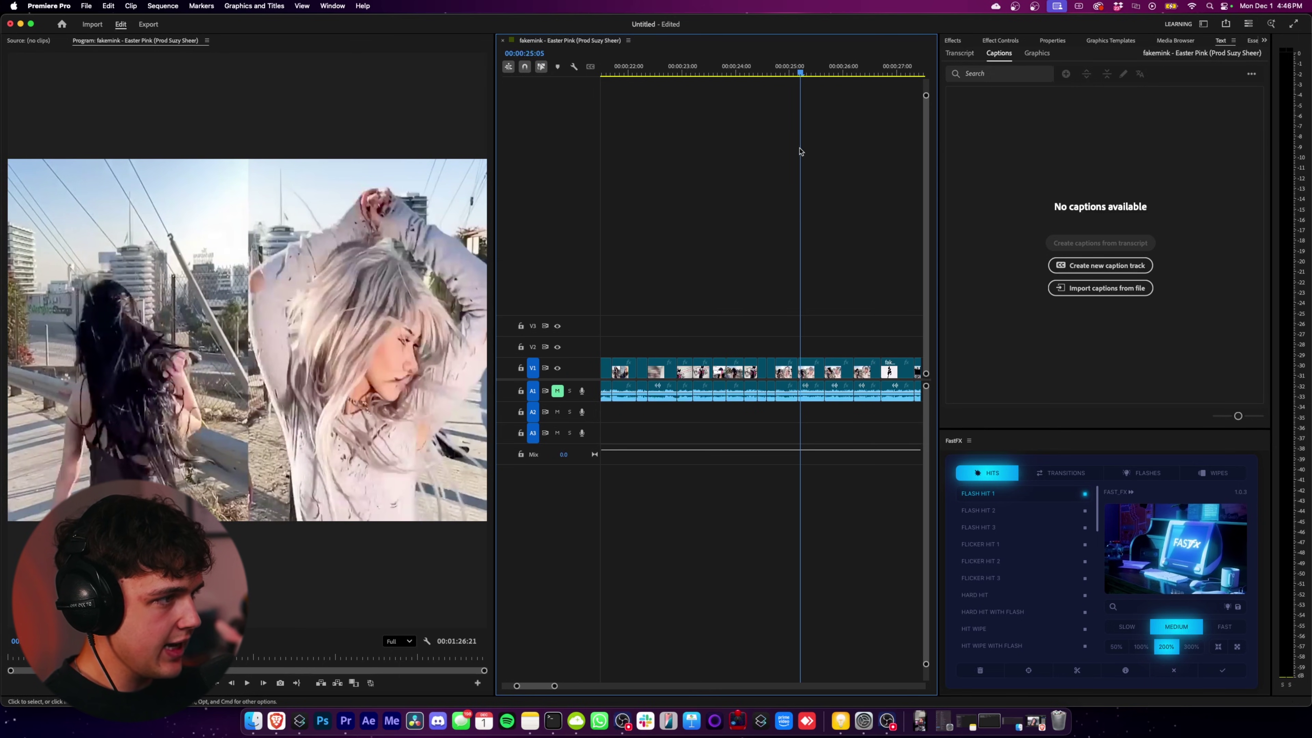
pyautogui.moveTo(801, 73); pyautogui.dragTo(830, 73)
pyautogui.scroll(2, 842, 259)
pyautogui.click(829, 372)
pyautogui.rightClick(831, 376)
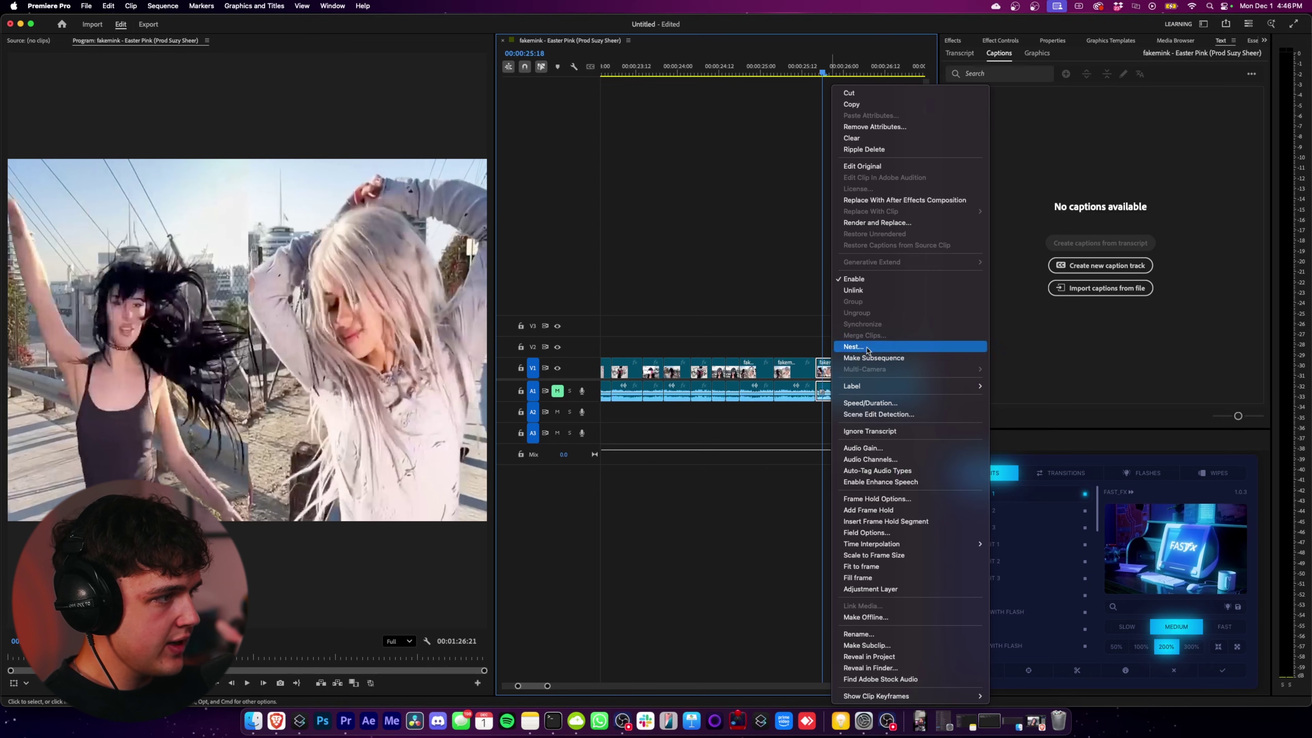
pyautogui.click(768, 290)
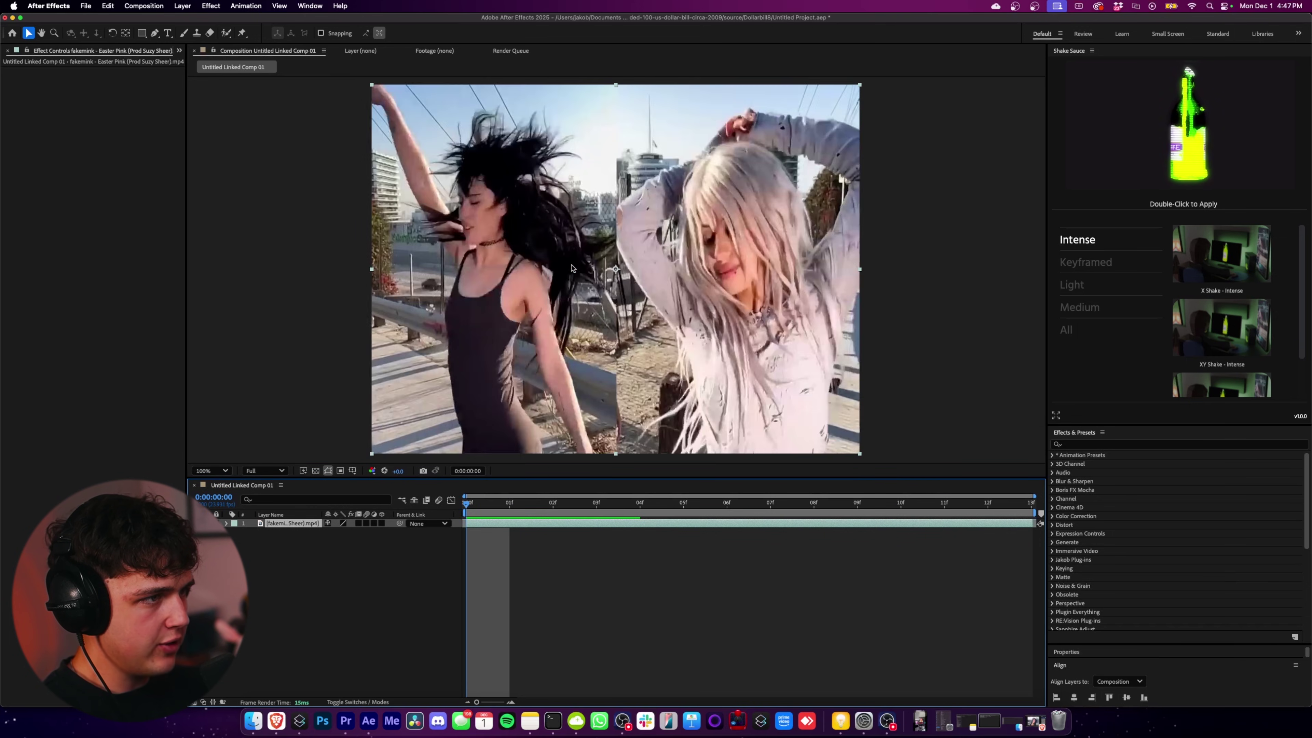
# Step: Fit the composition in the viewer and search the effects for Timewarp
pyautogui.click(209, 472)
pyautogui.click(215, 486)
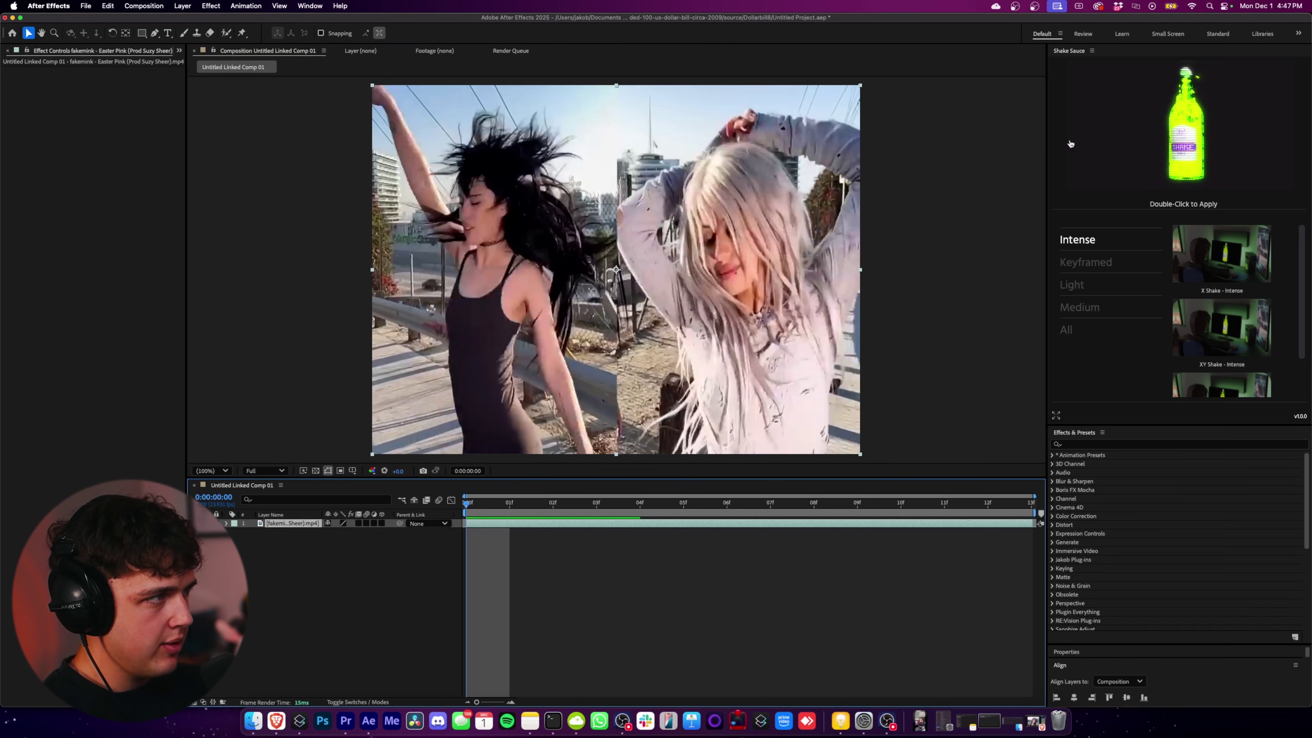
pyautogui.click(1087, 446)
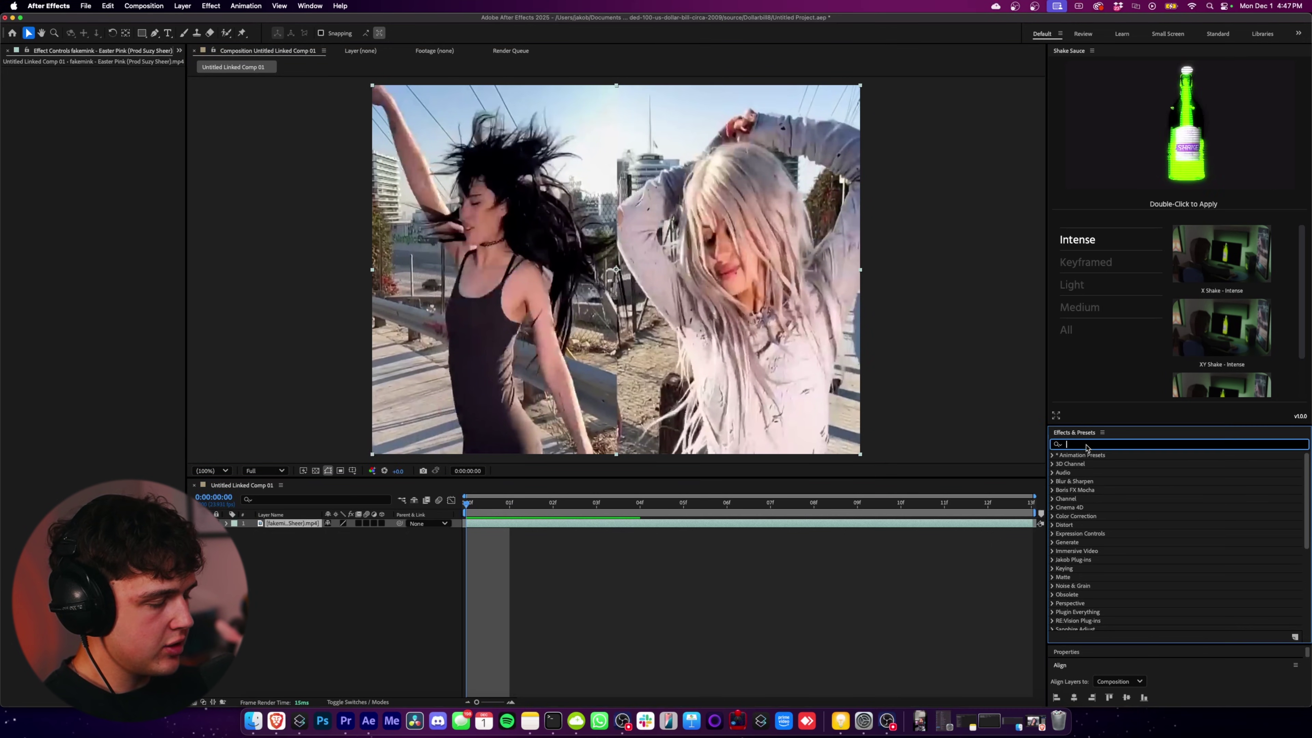
pyautogui.write('timewa')
pyautogui.click(1087, 481)
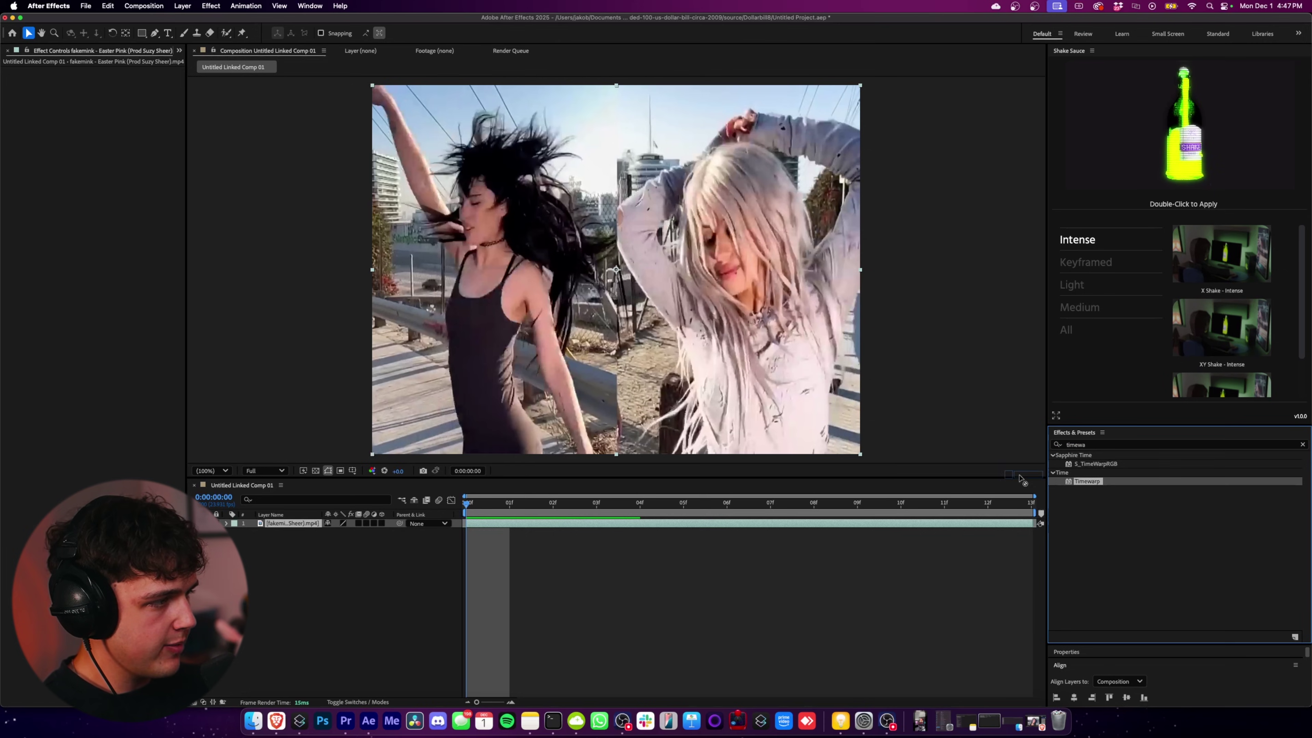
pyautogui.moveTo(269, 526); pyautogui.dragTo(282, 523)
pyautogui.moveTo(475, 505)
pyautogui.mouseDown()
pyautogui.moveTo(776, 494)
pyautogui.moveTo(460, 512)
pyautogui.mouseUp()
pyautogui.press('super+z')
# Step: Pre-compose the clip layer, moving all attributes into the new composition without opening it
pyautogui.rightClick(308, 527)
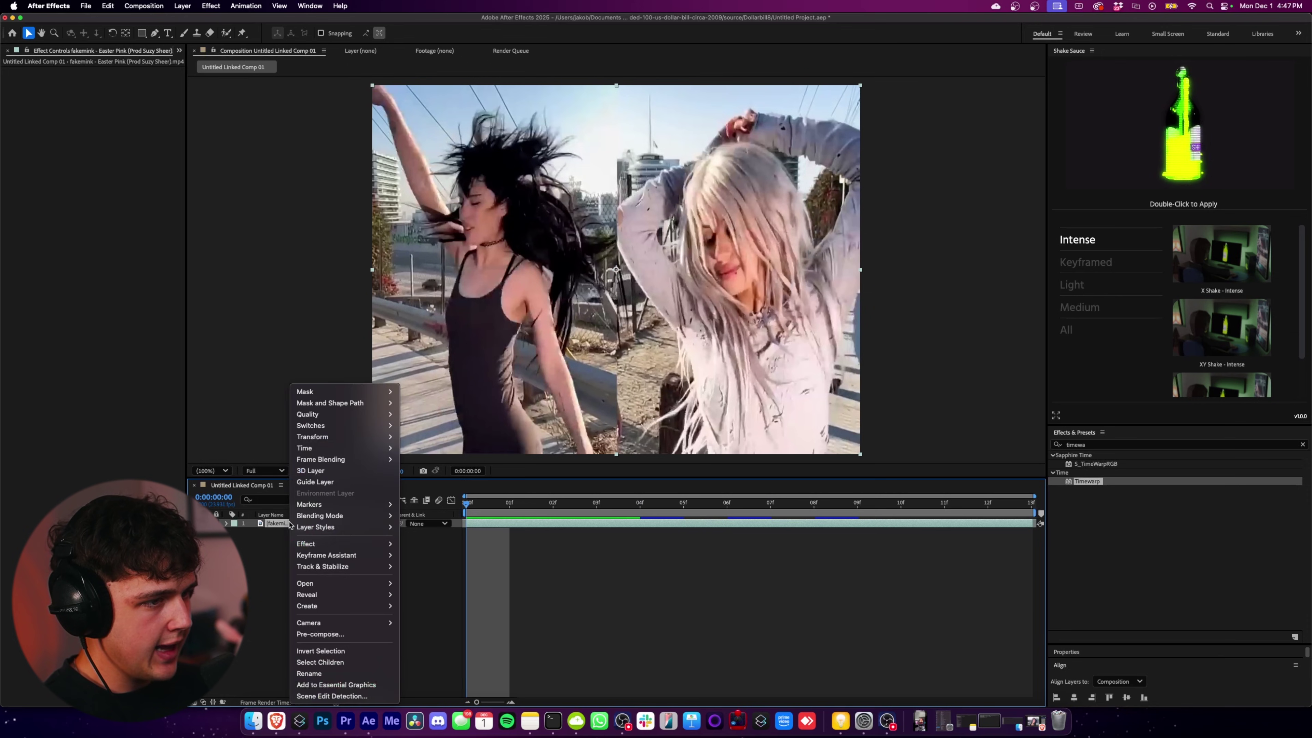
pyautogui.click(332, 633)
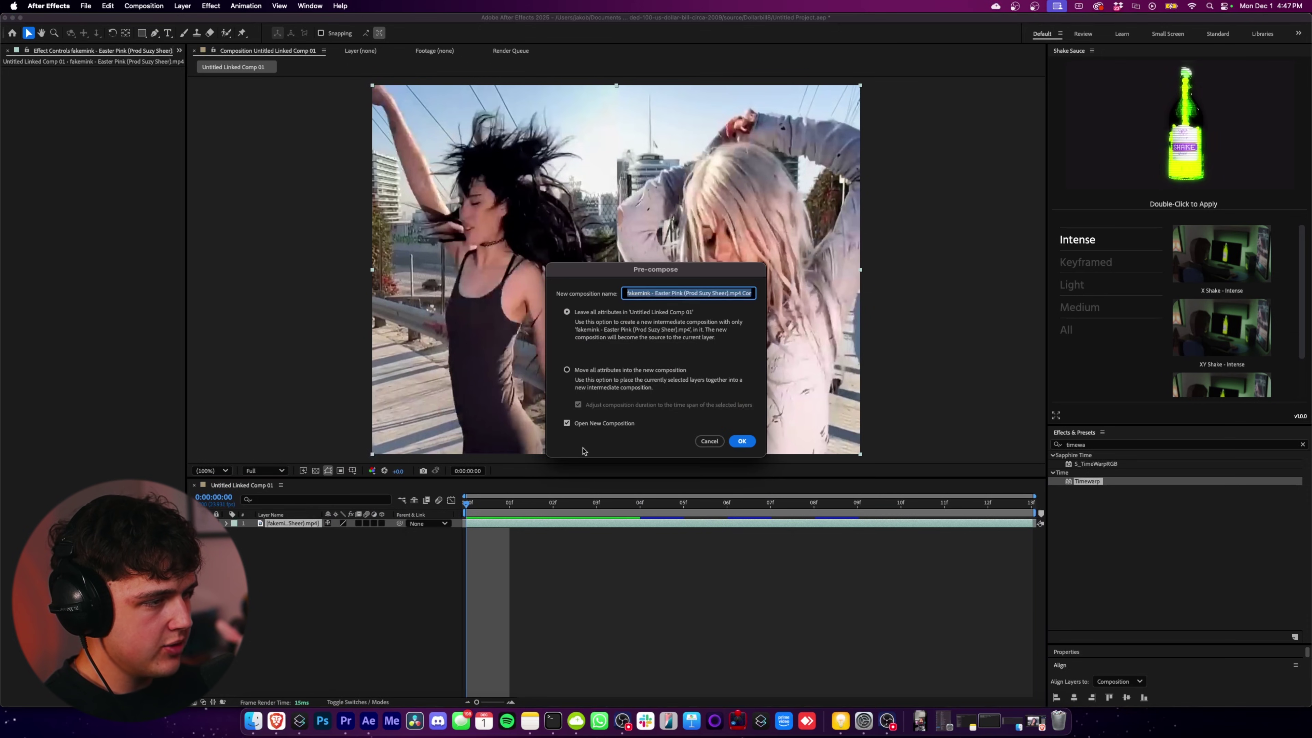
pyautogui.click(566, 423)
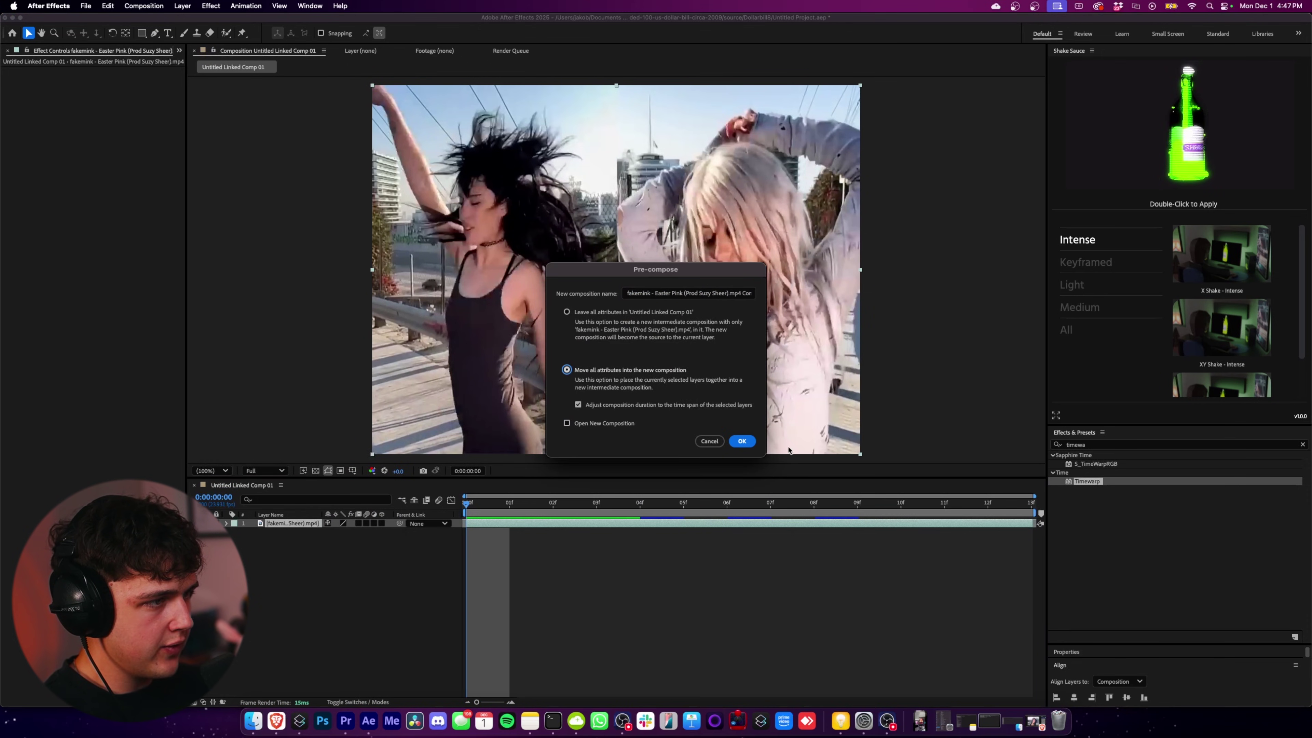
pyautogui.click(743, 442)
# Step: Apply the Timewarp effect to the pre-composed layer and preview the default slow motion
pyautogui.moveTo(1087, 481); pyautogui.dragTo(314, 525)
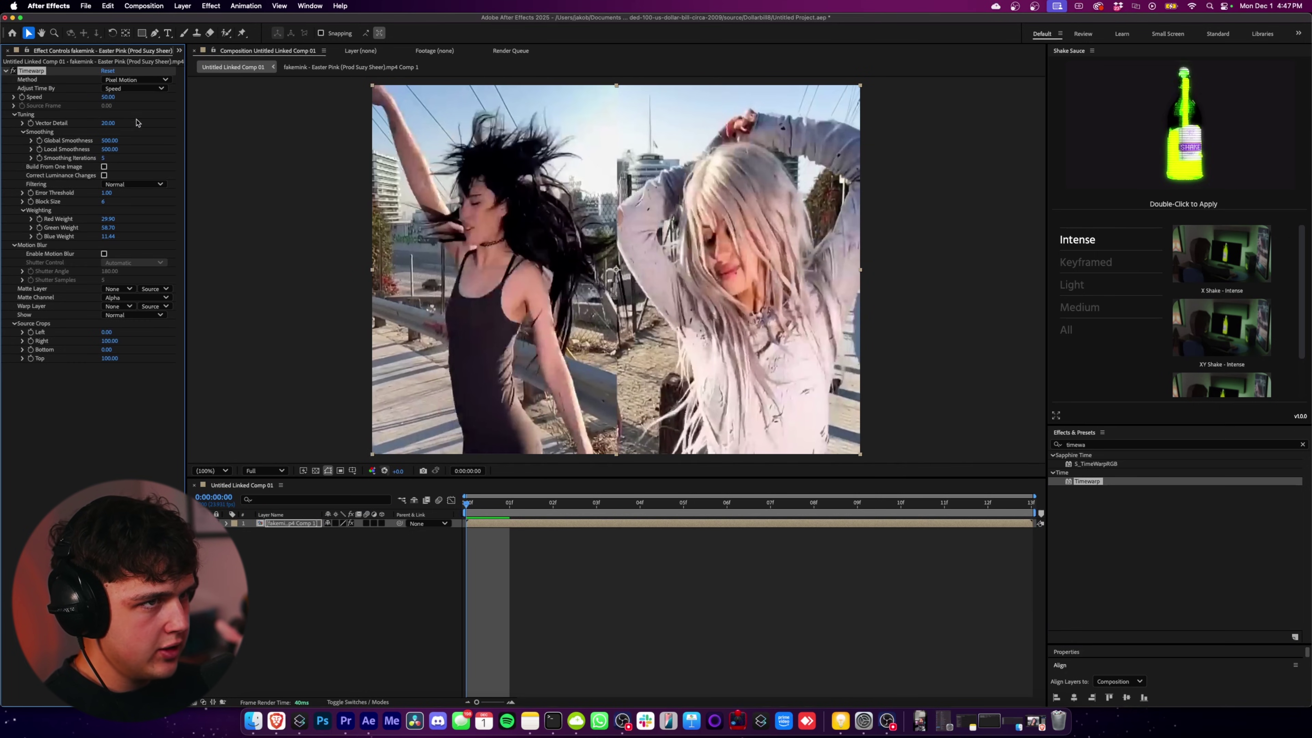
pyautogui.press('space')
pyautogui.press('space')
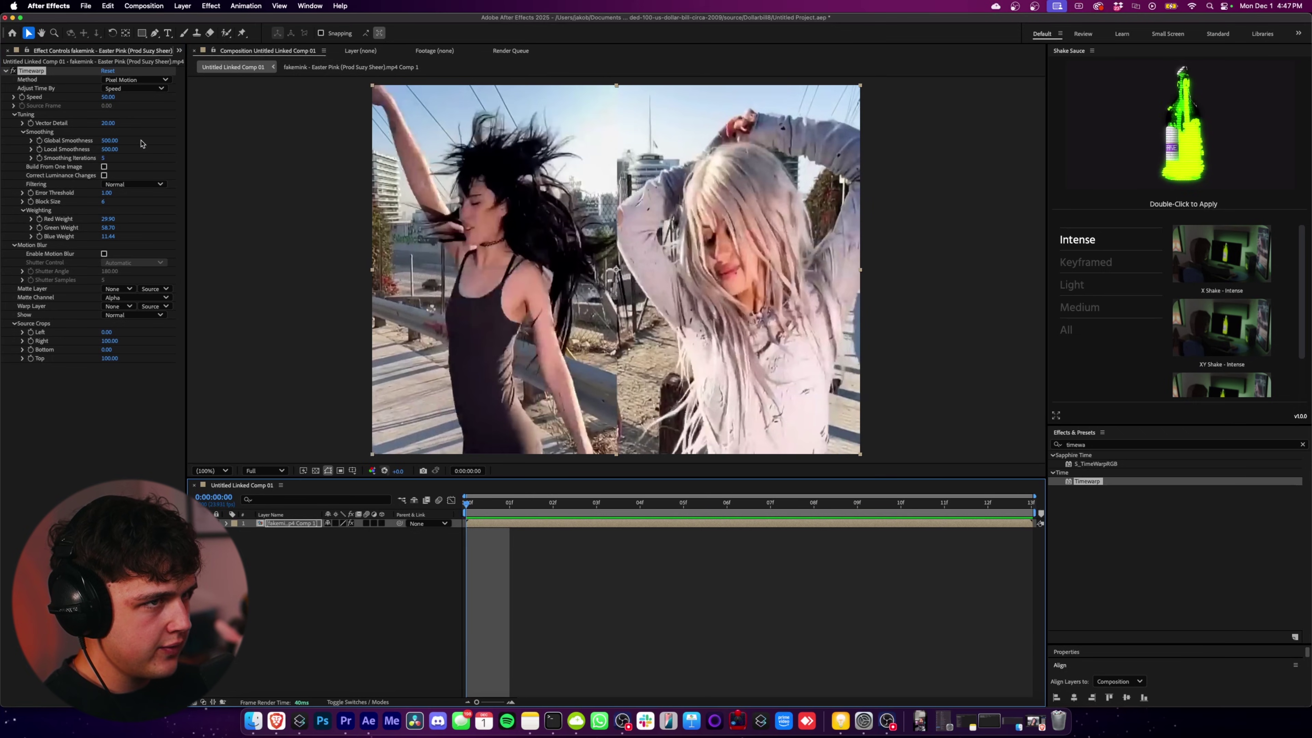
# Step: Set Timewarp's speed to 10 and play back the stronger slow motion
pyautogui.click(111, 97)
pyautogui.write('10')
pyautogui.press('Return')
pyautogui.press('space')
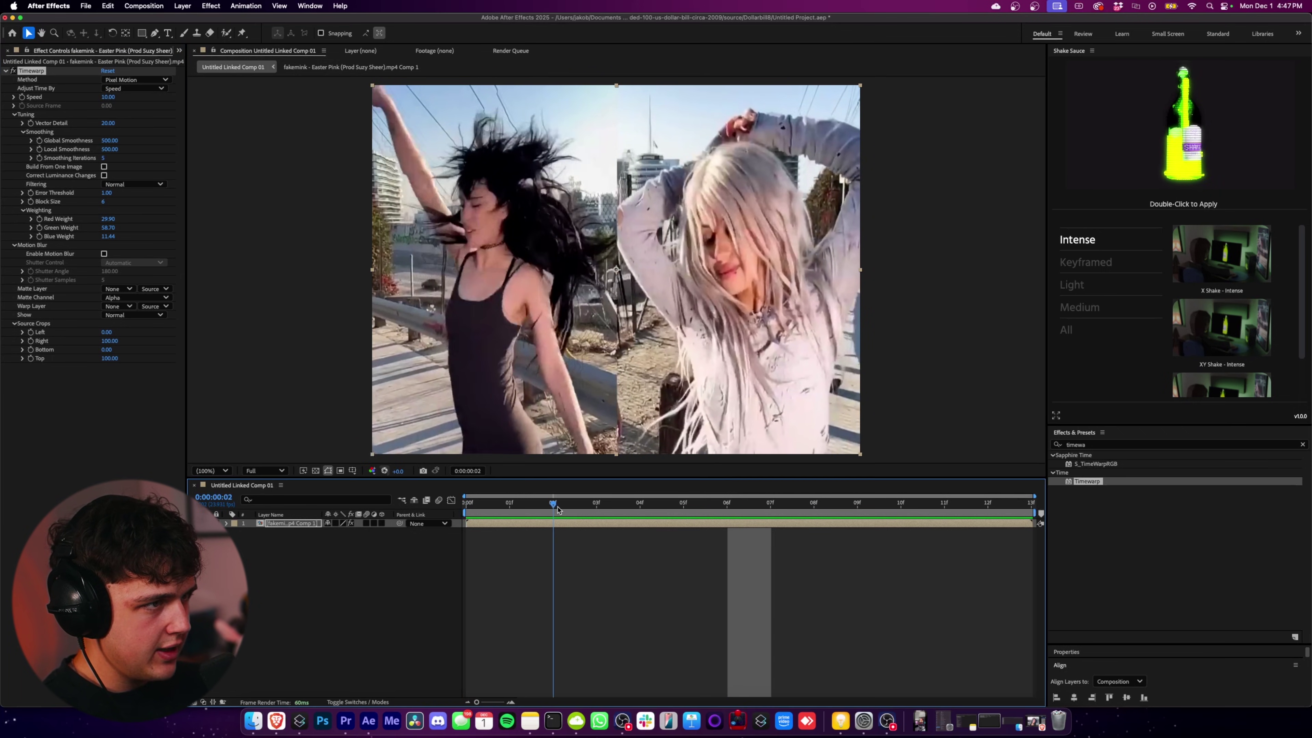
pyautogui.click(540, 524)
pyautogui.press('space')
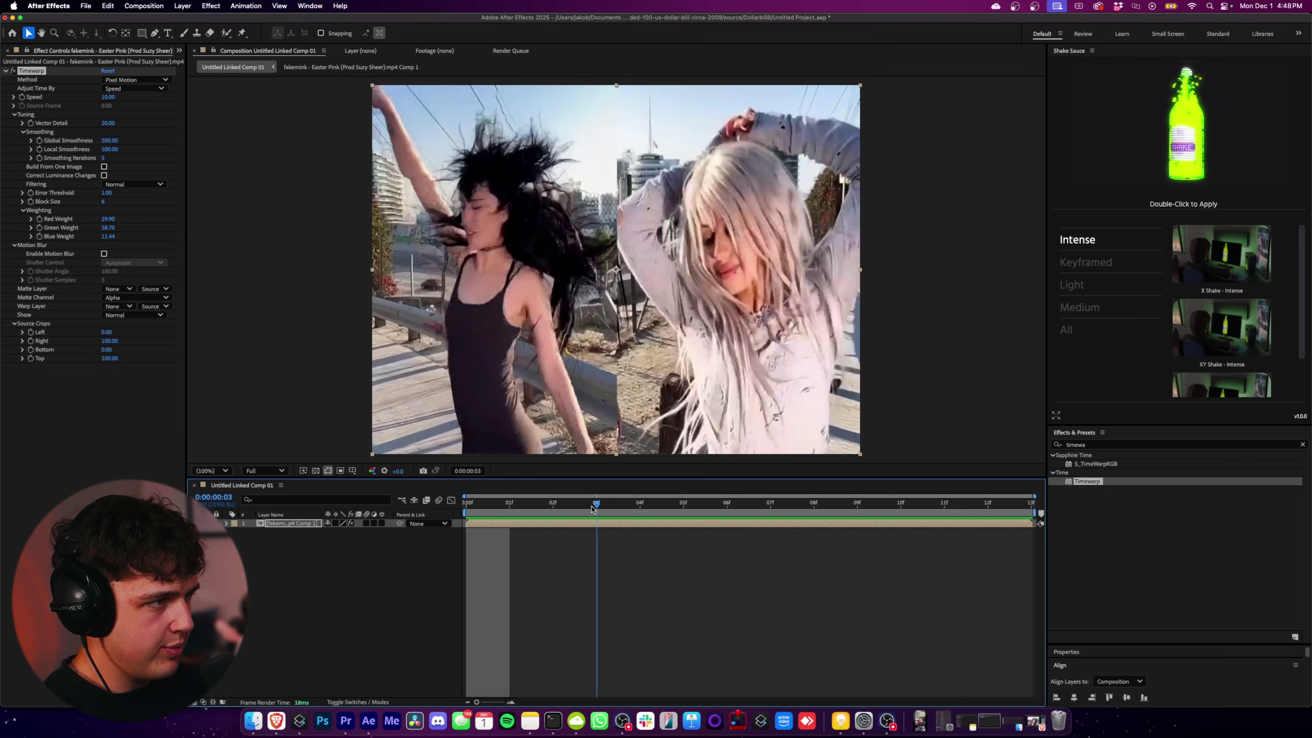
pyautogui.press('space')
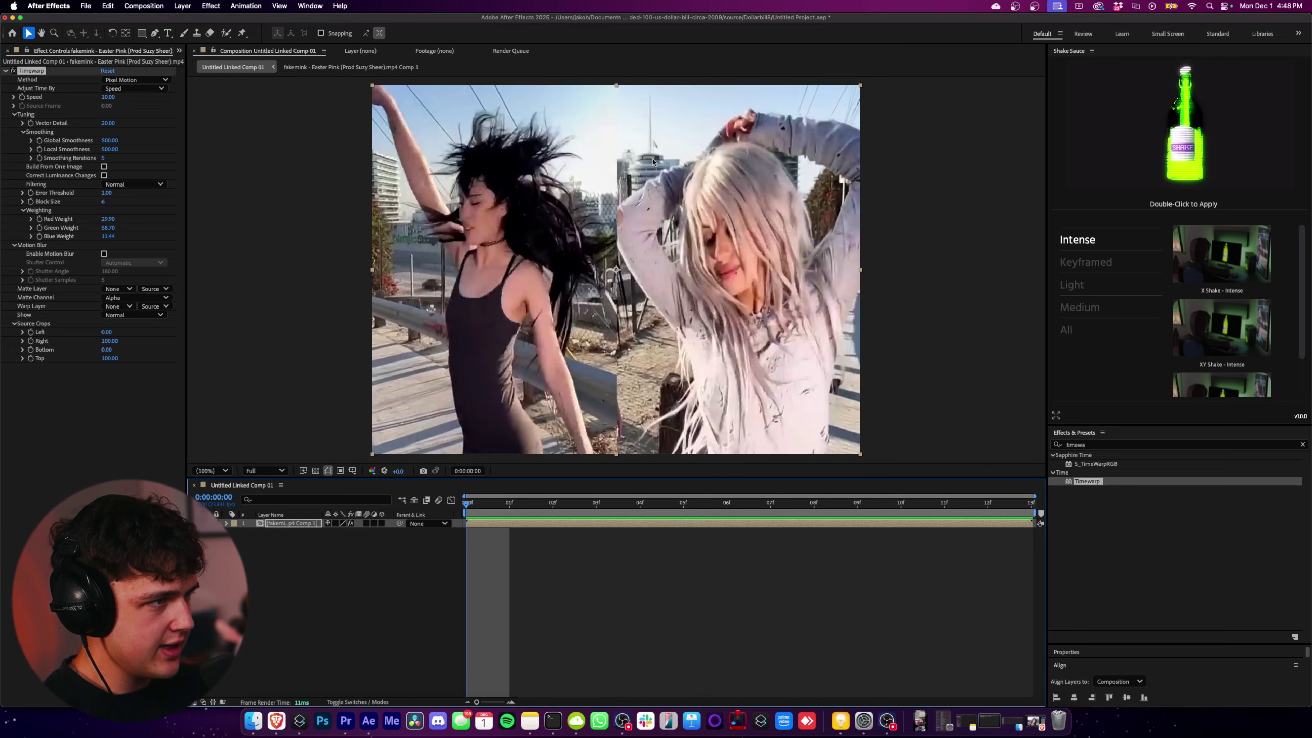
pyautogui.press('space')
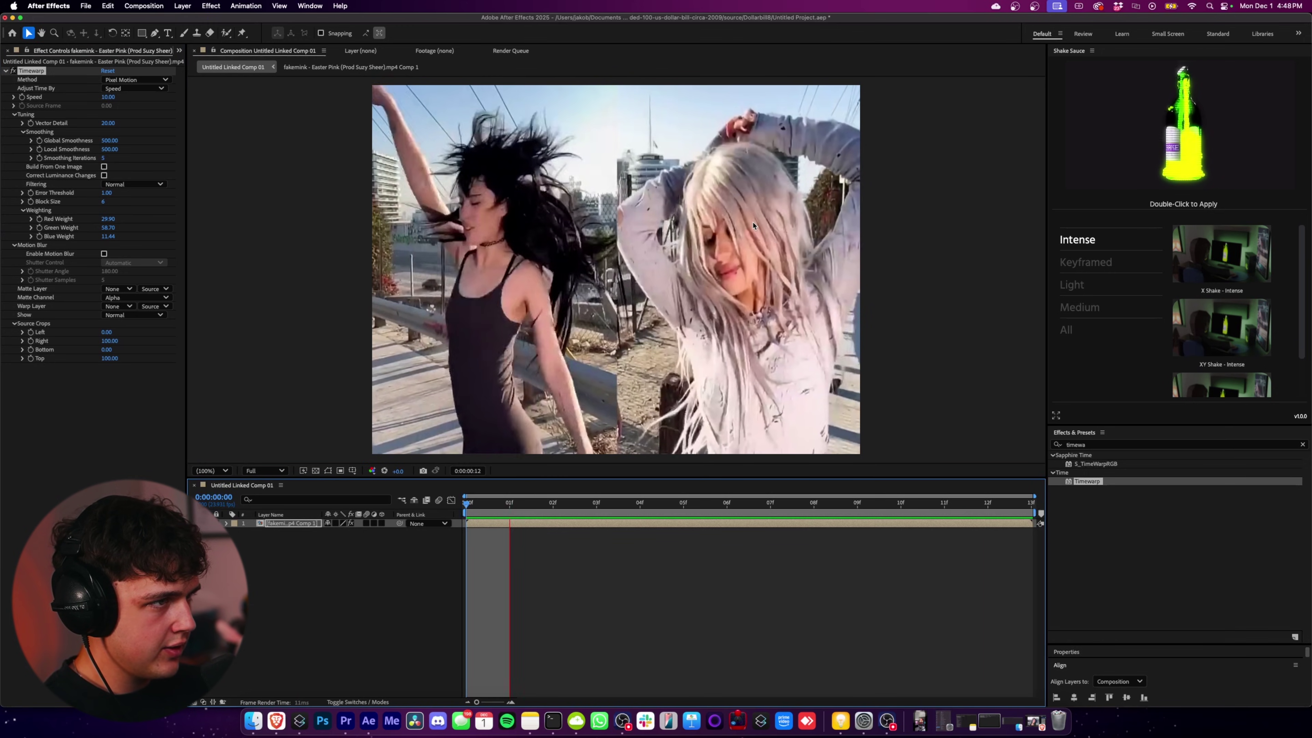
pyautogui.press('space')
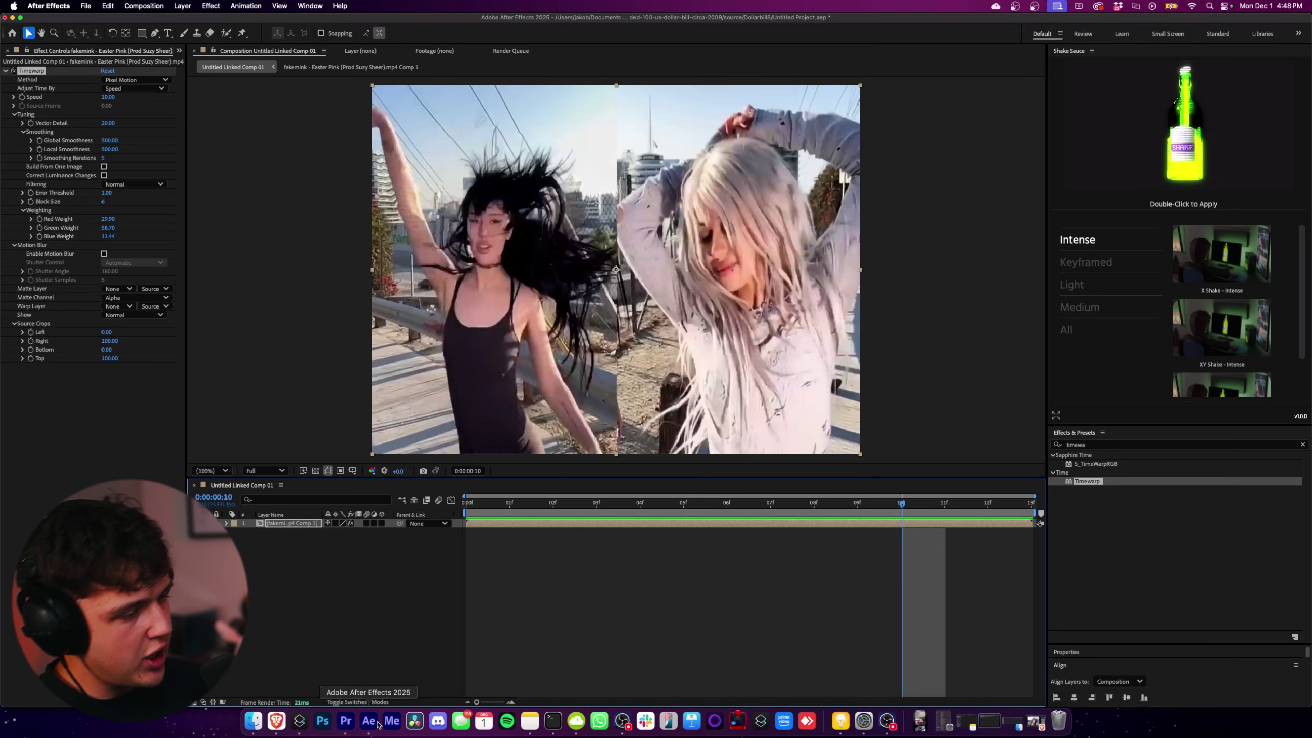
# Step: Switch to Premiere Pro and stack three copies of the split-screen clip at 00:00:19:15 on V3, V4 and V5, disabling the lower two
pyautogui.click(353, 717)
pyautogui.press('-')
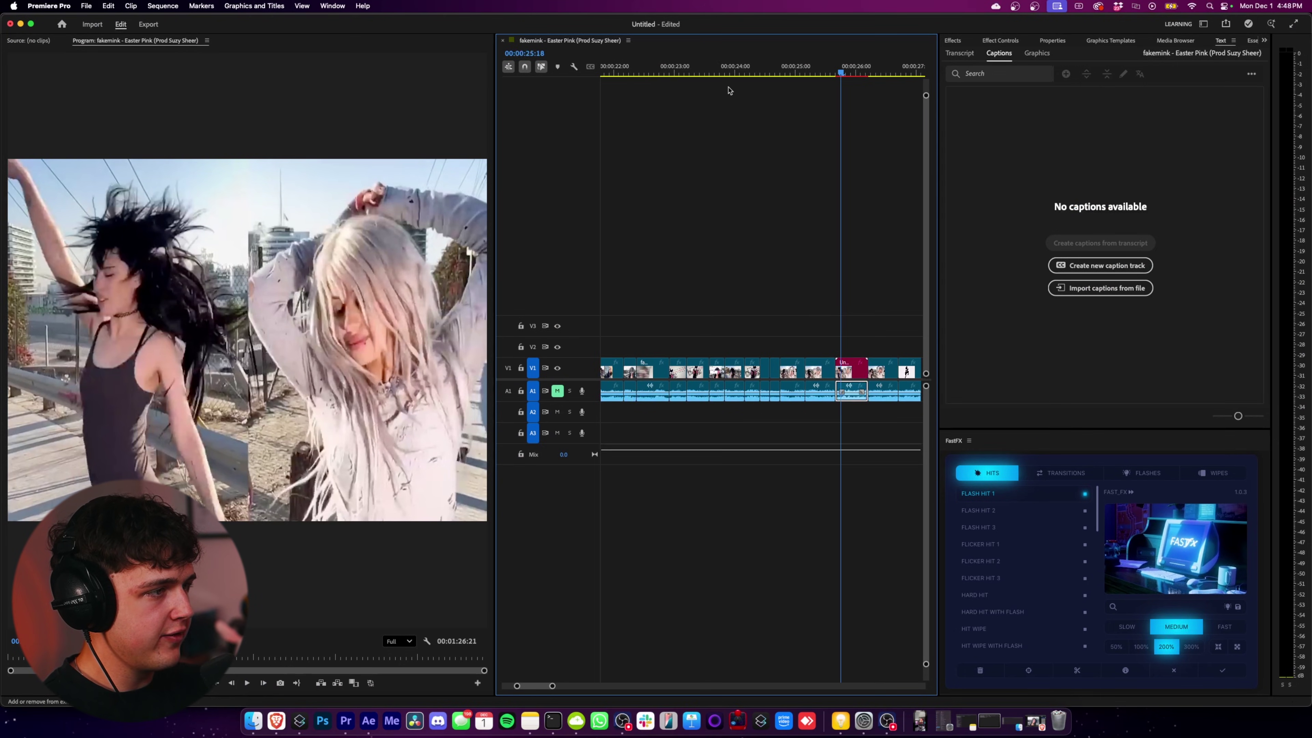
pyautogui.moveTo(642, 69); pyautogui.dragTo(737, 74)
pyautogui.scroll(3, 713, 381)
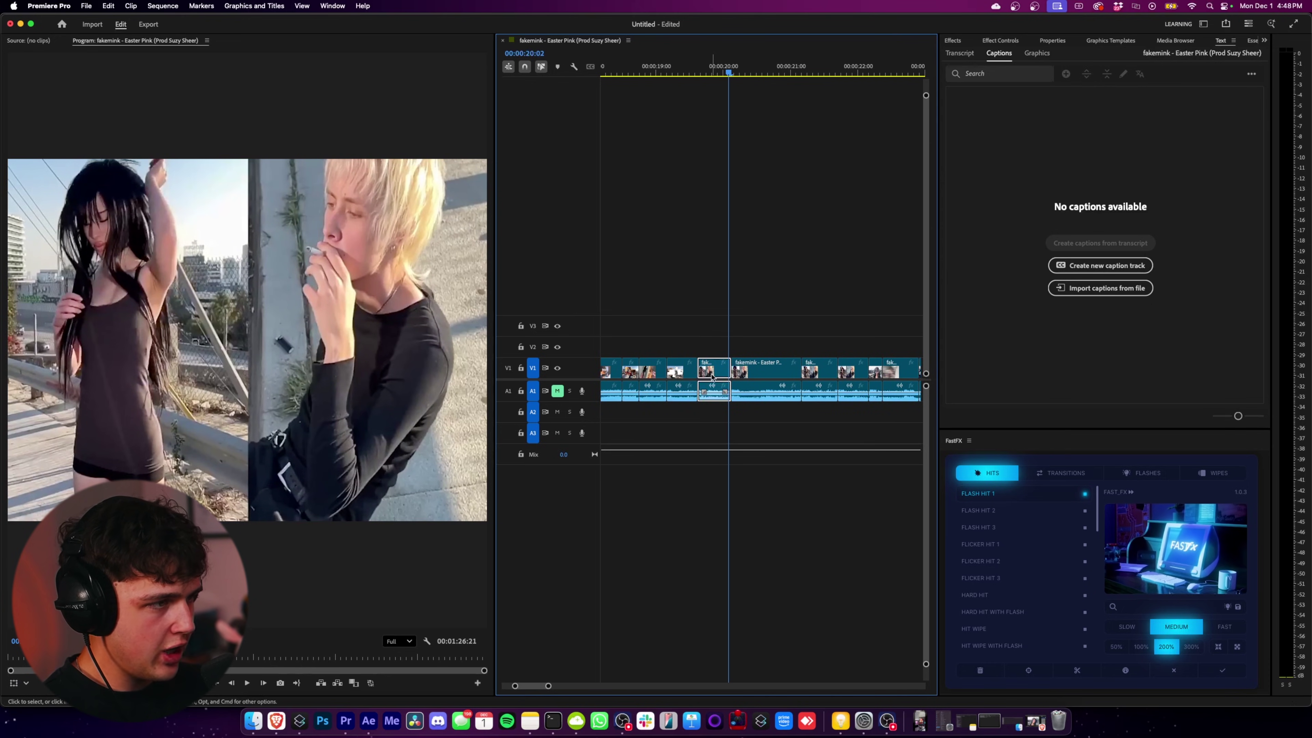
pyautogui.moveTo(711, 371); pyautogui.dragTo(692, 305)
pyautogui.press('=')
pyautogui.click(700, 289)
pyautogui.press('shift+super+e')
pyautogui.press('Up')
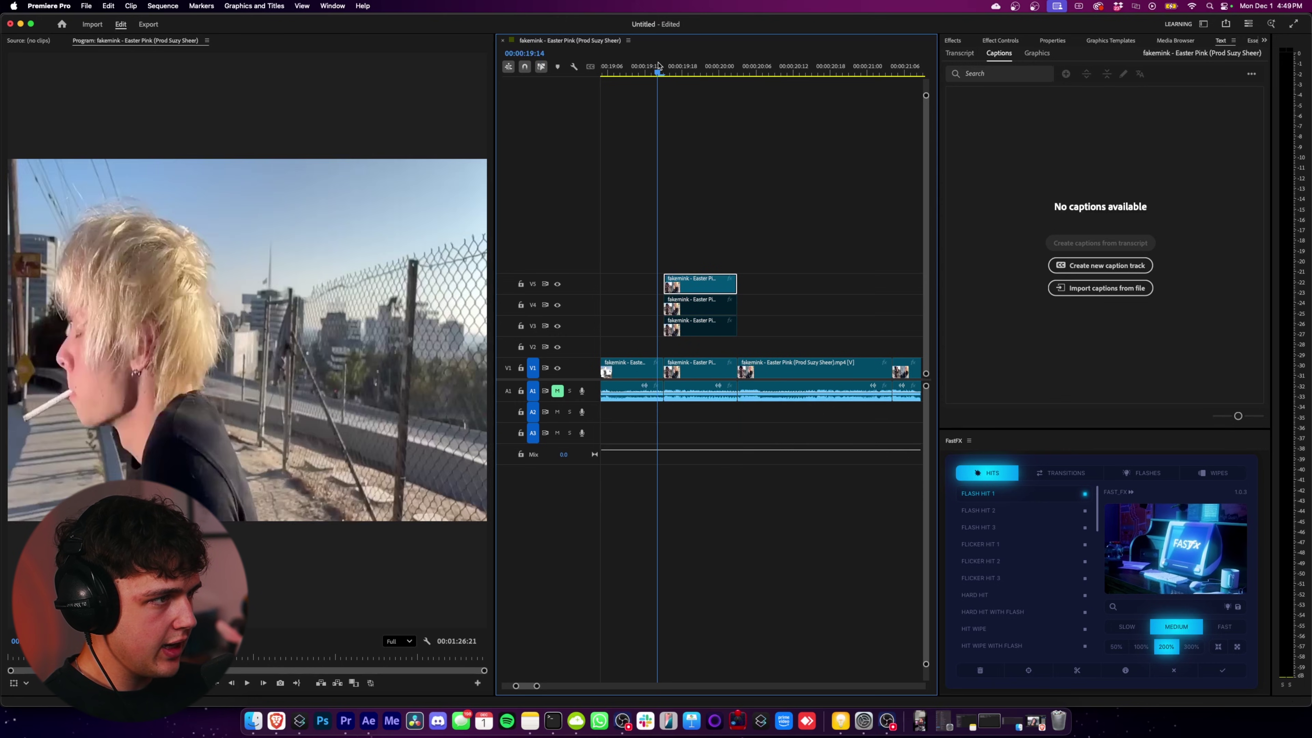
# Step: Add a rectangular opacity mask to the V5 copy and place it over the dark-haired woman's head
pyautogui.click(1002, 40)
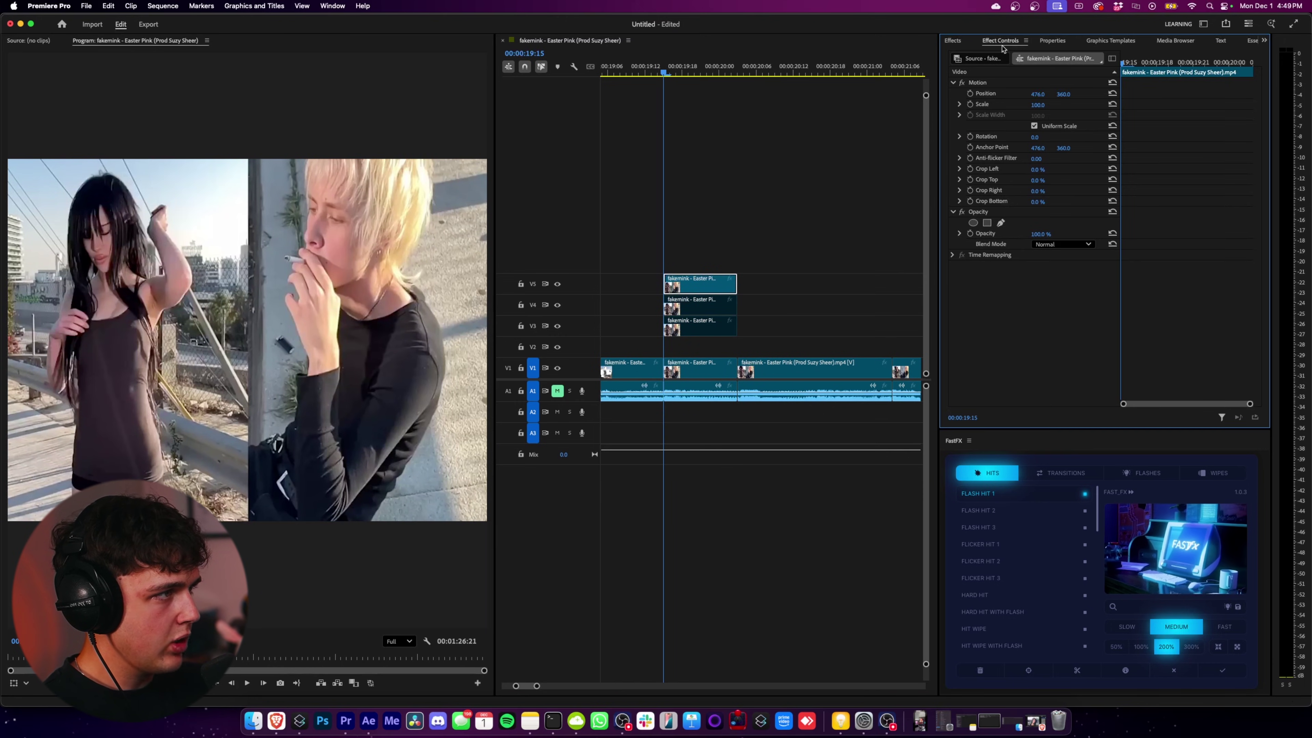
pyautogui.click(987, 223)
pyautogui.moveTo(305, 327); pyautogui.dragTo(181, 235)
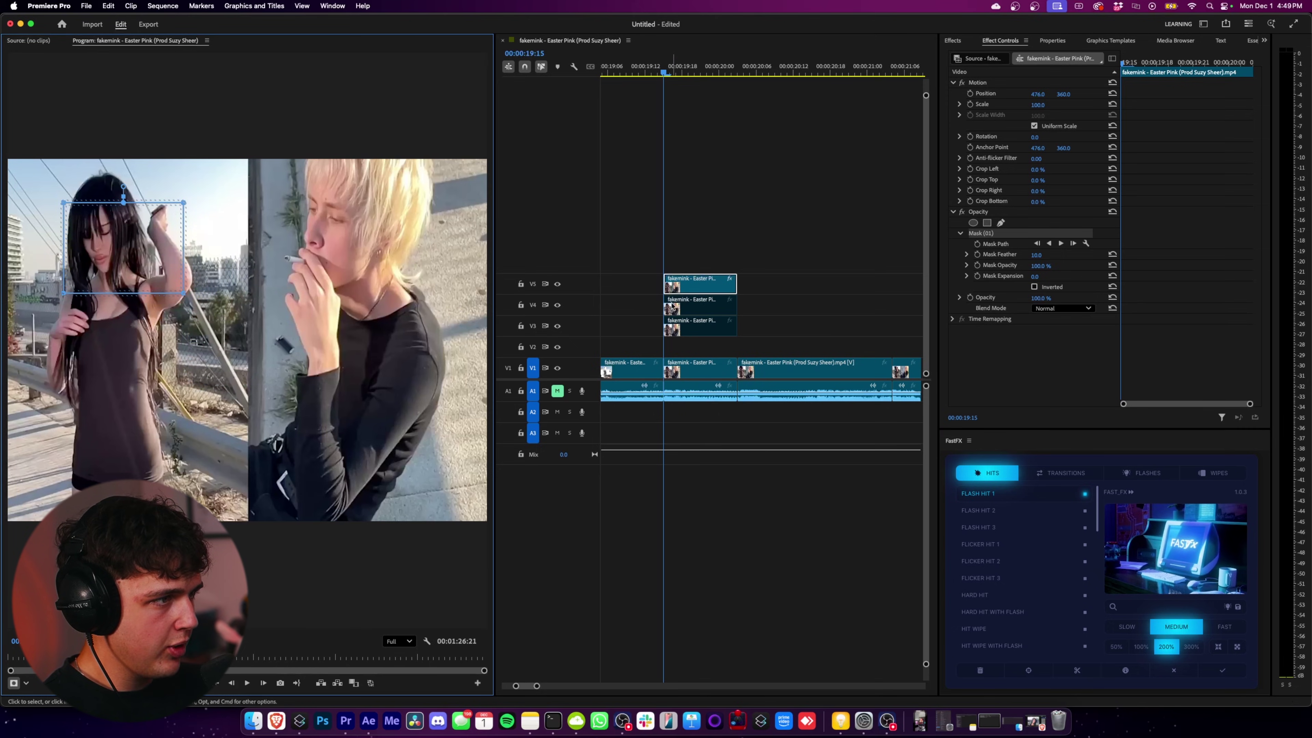
# Step: Move the three stacked copies along the timeline to about 00:00:22:05, above the chain-link fence shot
pyautogui.moveTo(757, 246); pyautogui.dragTo(801, 285)
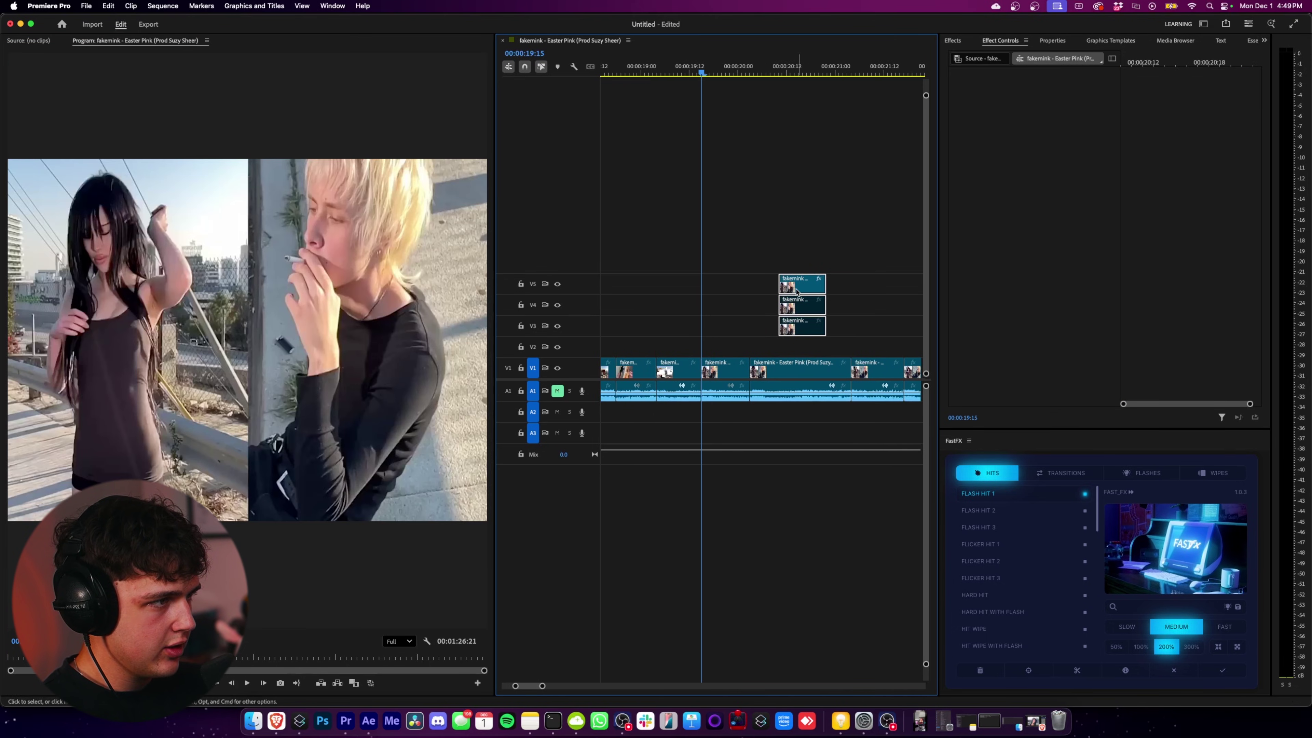
pyautogui.scroll(-2, 800, 289)
pyautogui.hscroll(3, 779, 299)
pyautogui.moveTo(829, 69)
pyautogui.mouseDown()
pyautogui.moveTo(843, 69)
pyautogui.moveTo(827, 70)
pyautogui.mouseUp()
pyautogui.moveTo(746, 236); pyautogui.dragTo(842, 290)
pyautogui.scroll(3, 852, 293)
pyautogui.click(783, 255)
# Step: Reduce the mask feather on the V5 copy to sharpen the rectangle's edges
pyautogui.click(89, 223)
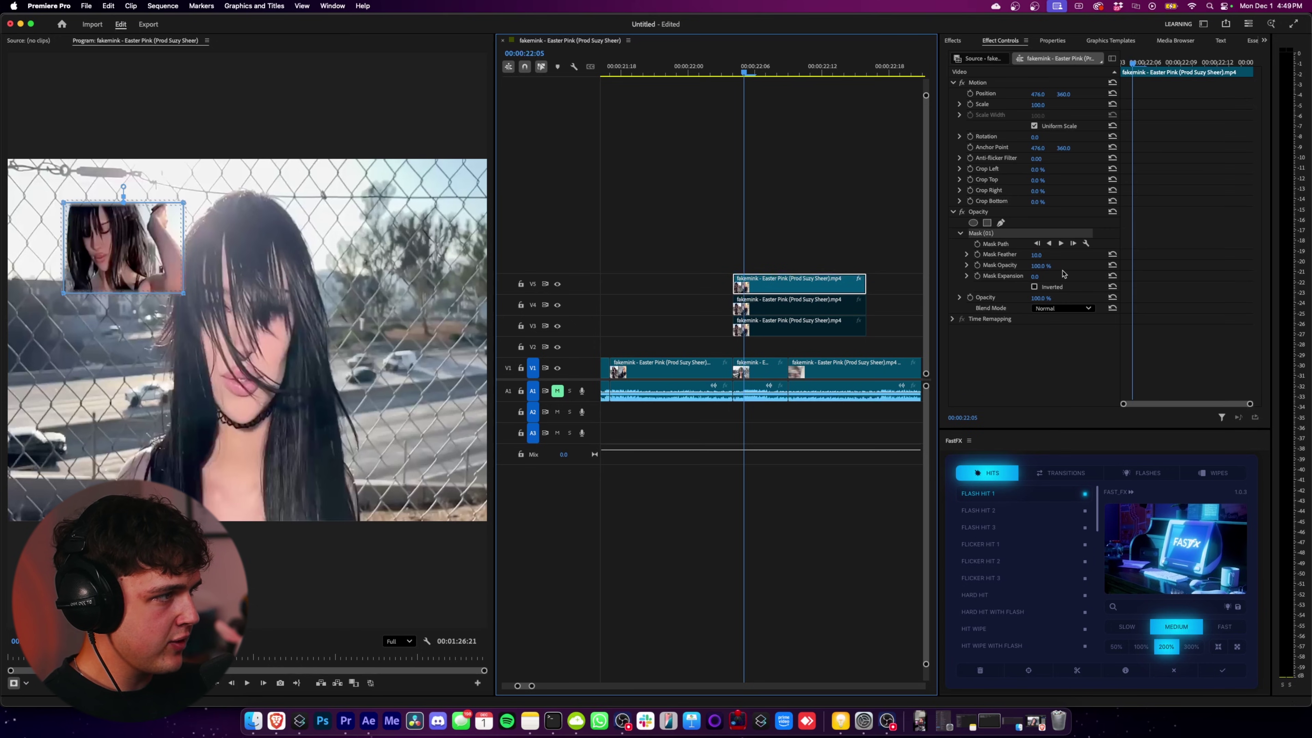
pyautogui.moveTo(1038, 256); pyautogui.dragTo(1013, 256)
pyautogui.click(872, 215)
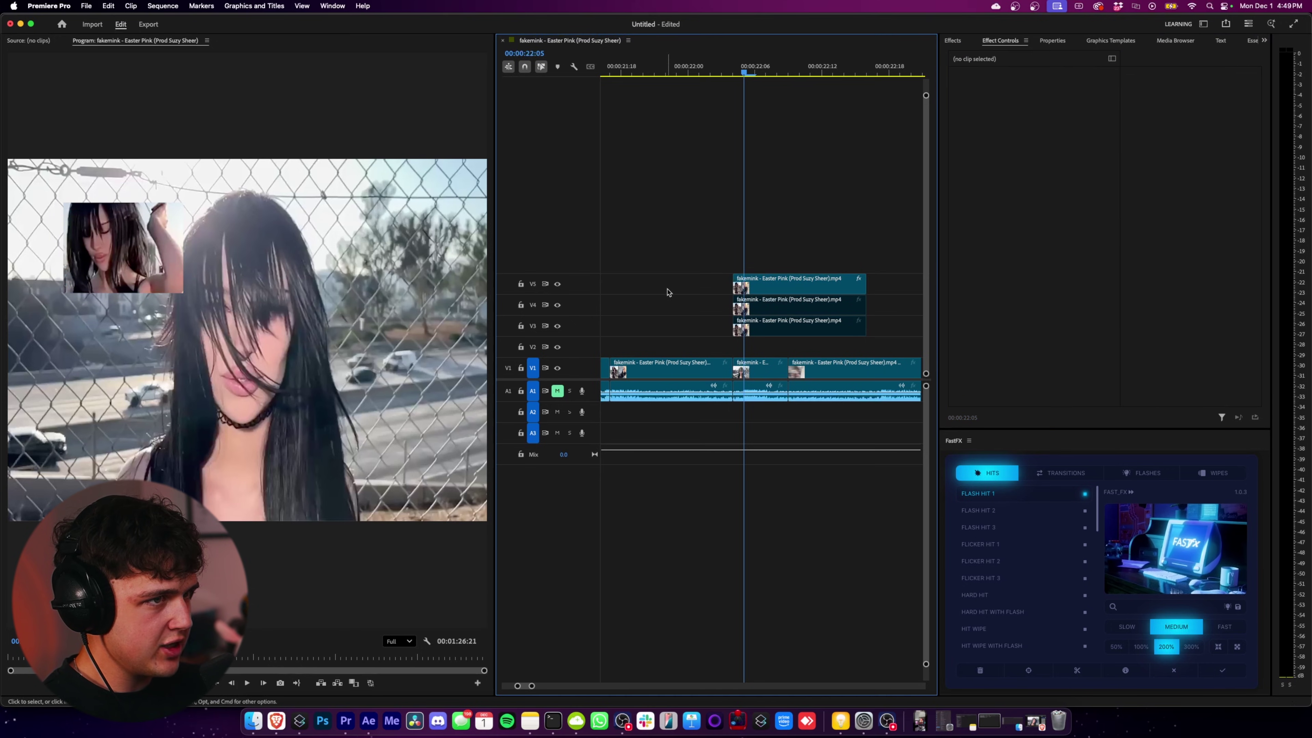
# Step: Enable the V4 copy and mask it with a rectangle over the blond smoker's hand and cigarette
pyautogui.click(818, 288)
pyautogui.click(809, 303)
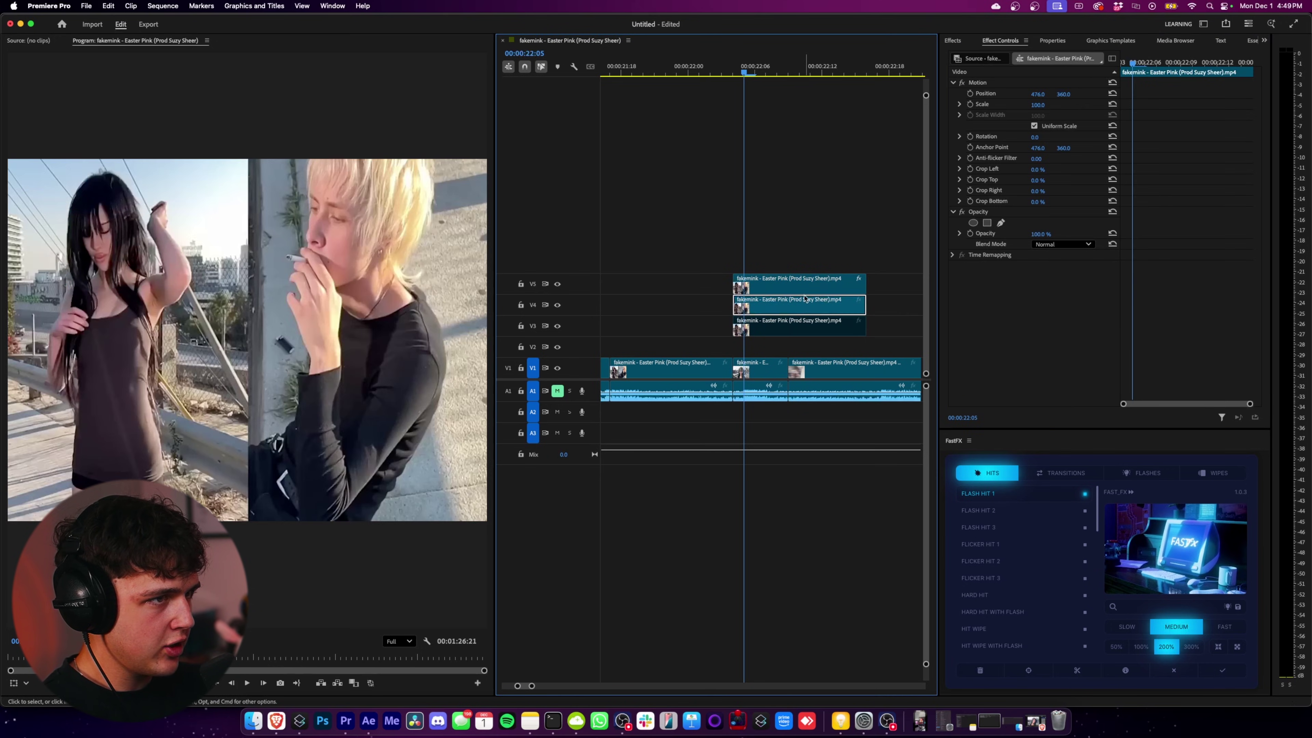
pyautogui.click(987, 223)
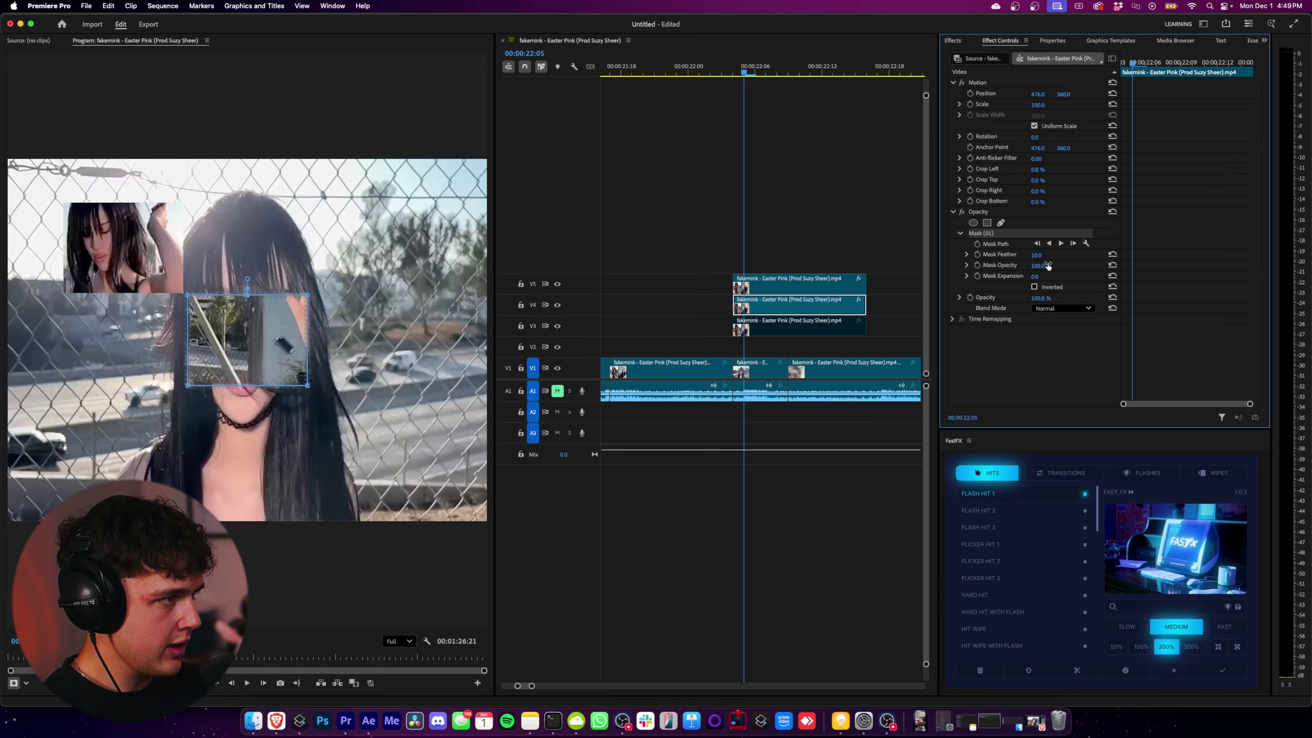
pyautogui.moveTo(268, 336); pyautogui.dragTo(326, 267)
# Step: Try a rectangular mask on the V3 copy and delete that copy
pyautogui.click(801, 328)
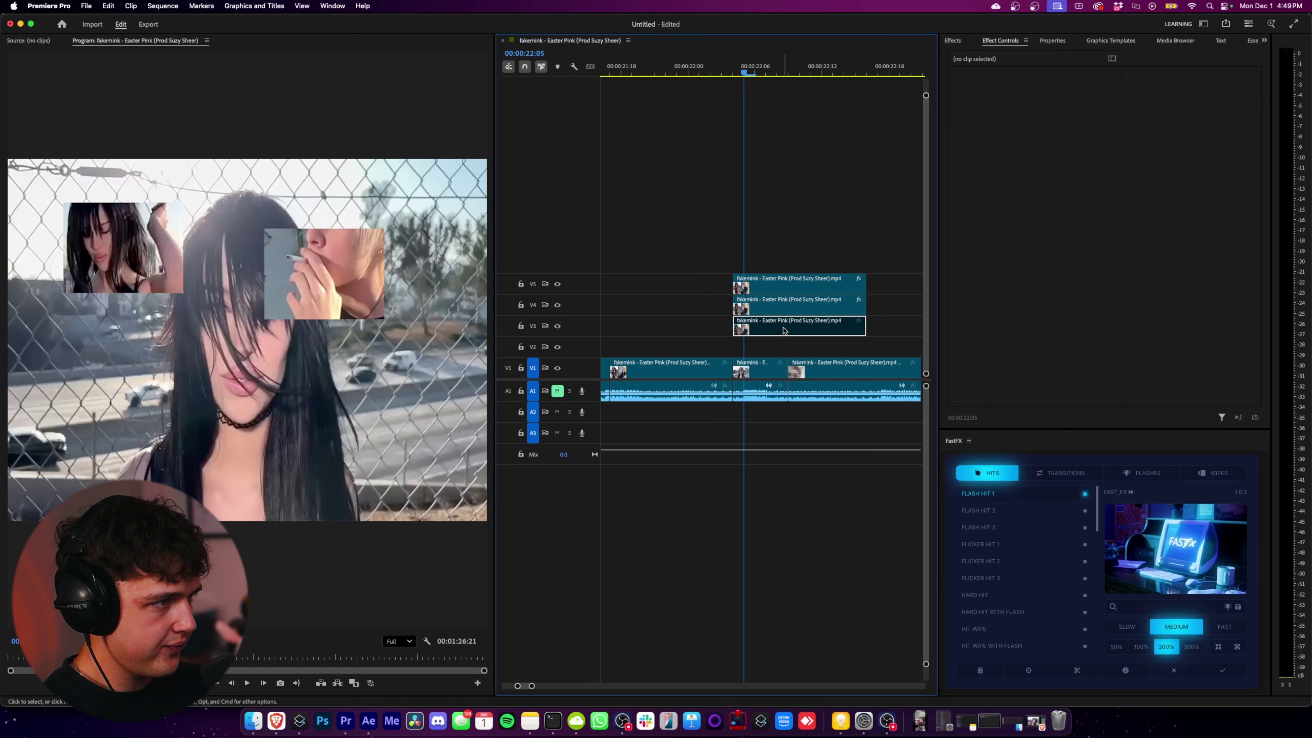
pyautogui.click(986, 223)
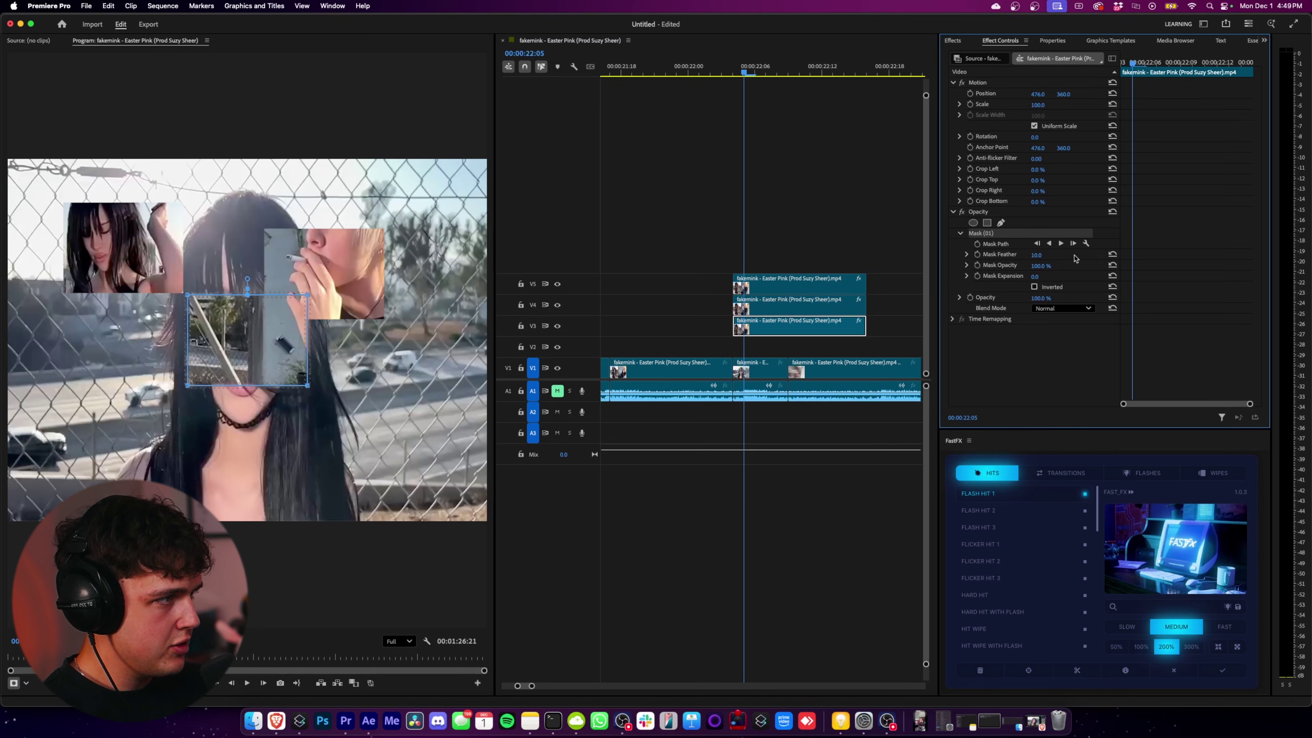
pyautogui.moveTo(303, 372); pyautogui.dragTo(321, 448)
pyautogui.press('Delete')
# Step: Play the sequence past the masked overlays and examine the pixelated drawing shot around 00:00:24:05
pyautogui.scroll(-3, 821, 328)
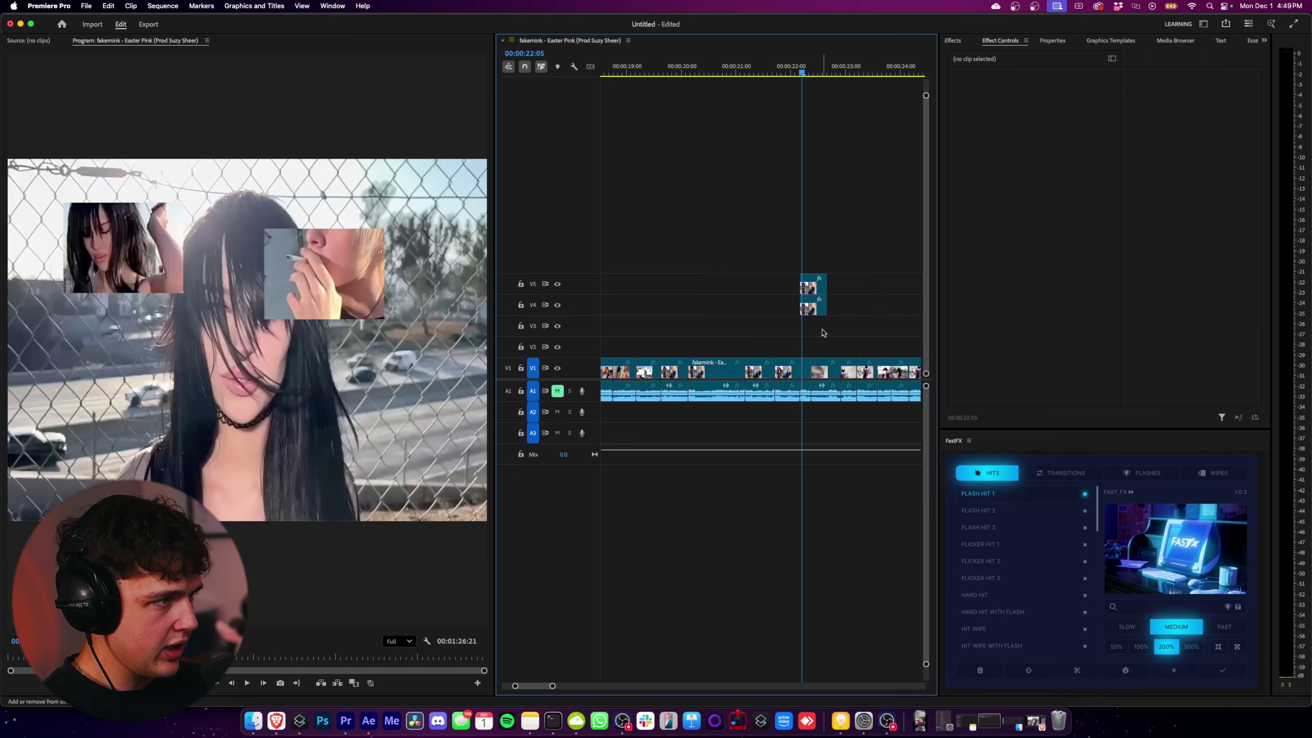
pyautogui.click(817, 73)
pyautogui.press('space')
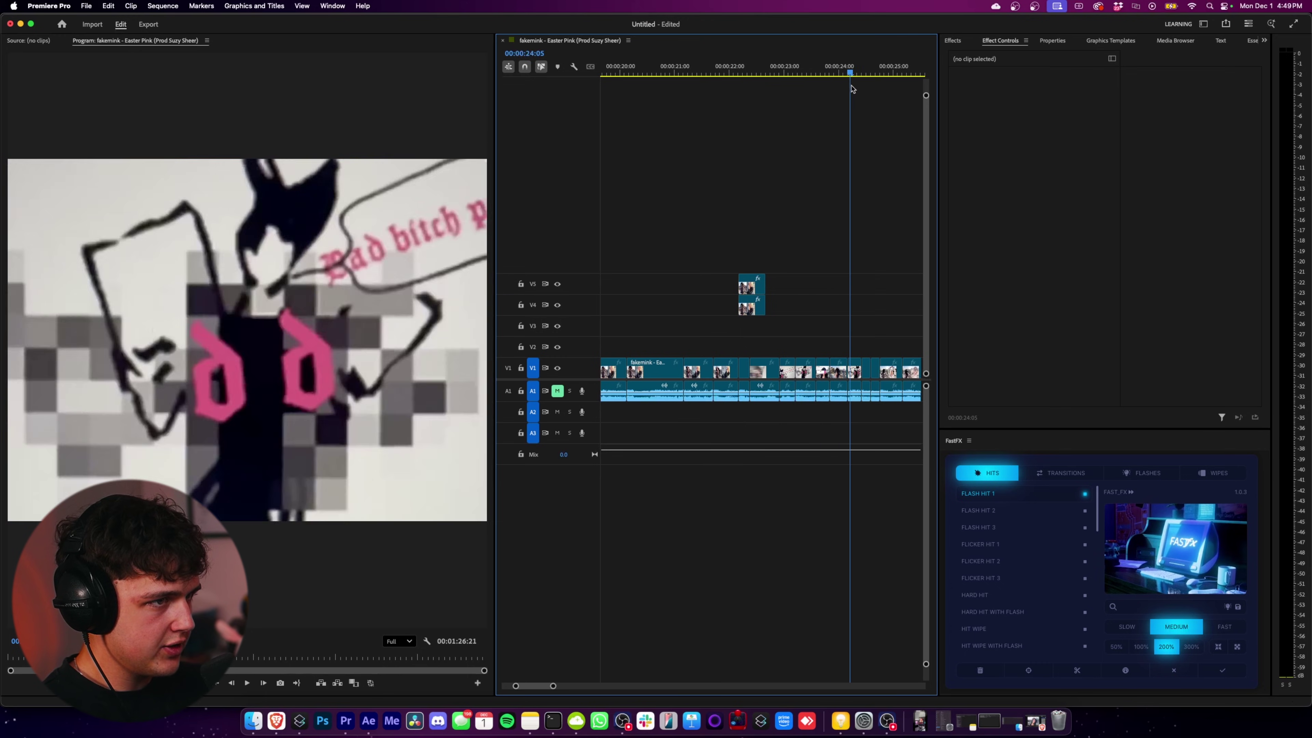
# Step: Duplicate the blonde-portrait clip near 00:00:25:01 onto V3 beneath the masked overlays at 00:00:22:08
pyautogui.scroll(-2, 847, 129)
pyautogui.click(836, 74)
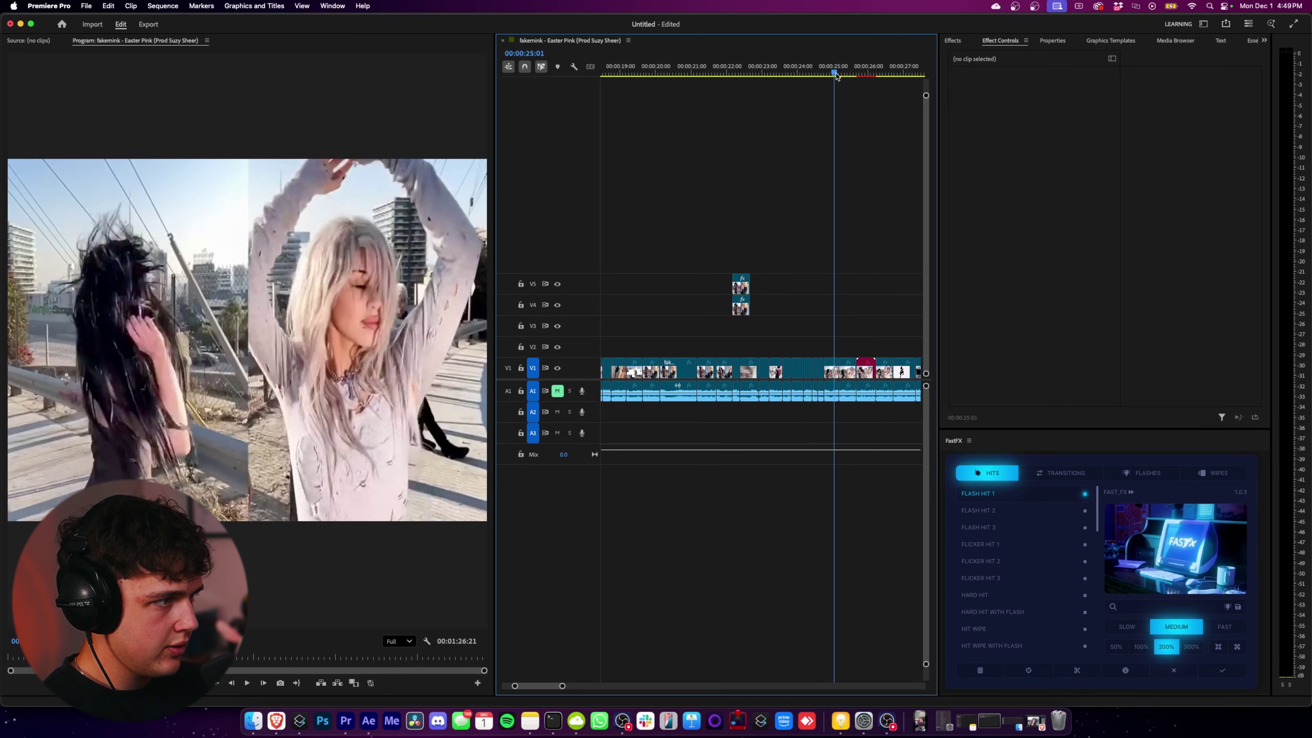
pyautogui.moveTo(837, 372); pyautogui.dragTo(755, 335)
pyautogui.scroll(2, 748, 333)
pyautogui.click(738, 71)
pyautogui.moveTo(738, 68); pyautogui.dragTo(727, 70)
# Step: Mask the V3 copy with a rectangle over the blonde woman's face, with Mask Feather set to 0
pyautogui.click(738, 324)
pyautogui.click(987, 223)
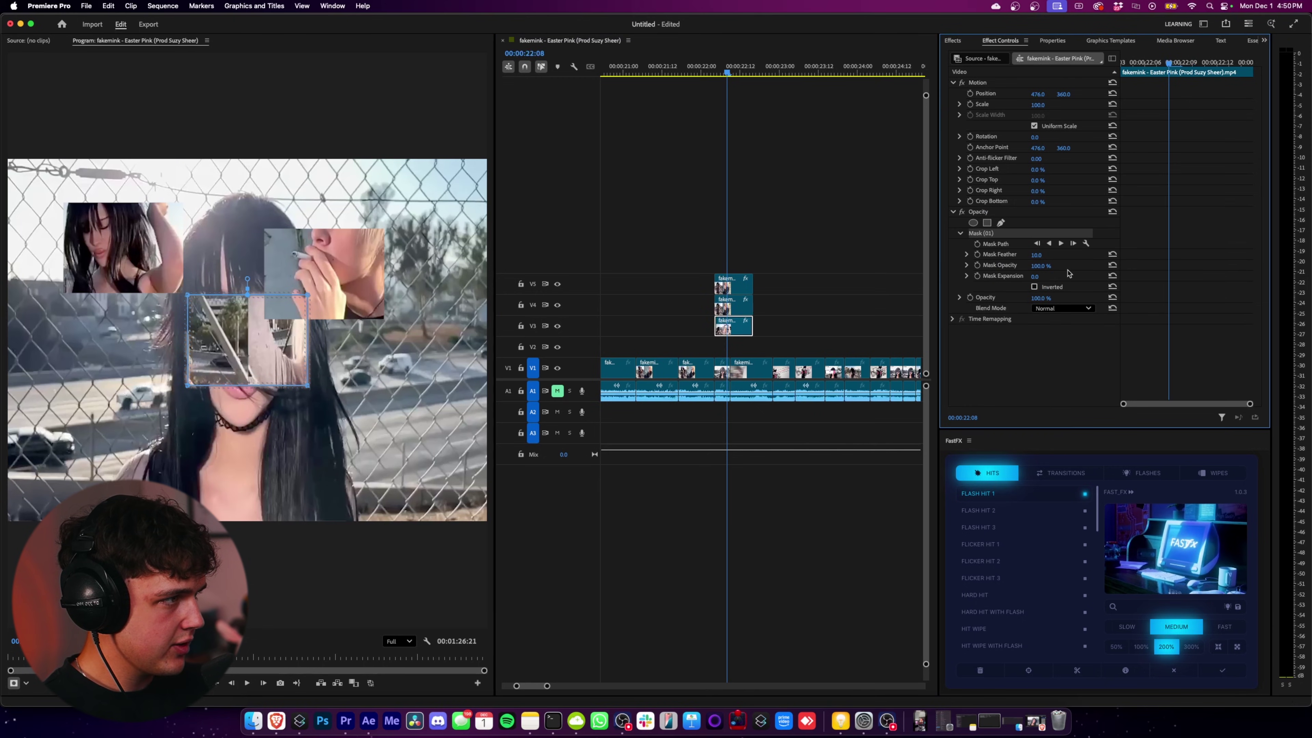
pyautogui.moveTo(289, 356); pyautogui.dragTo(396, 356)
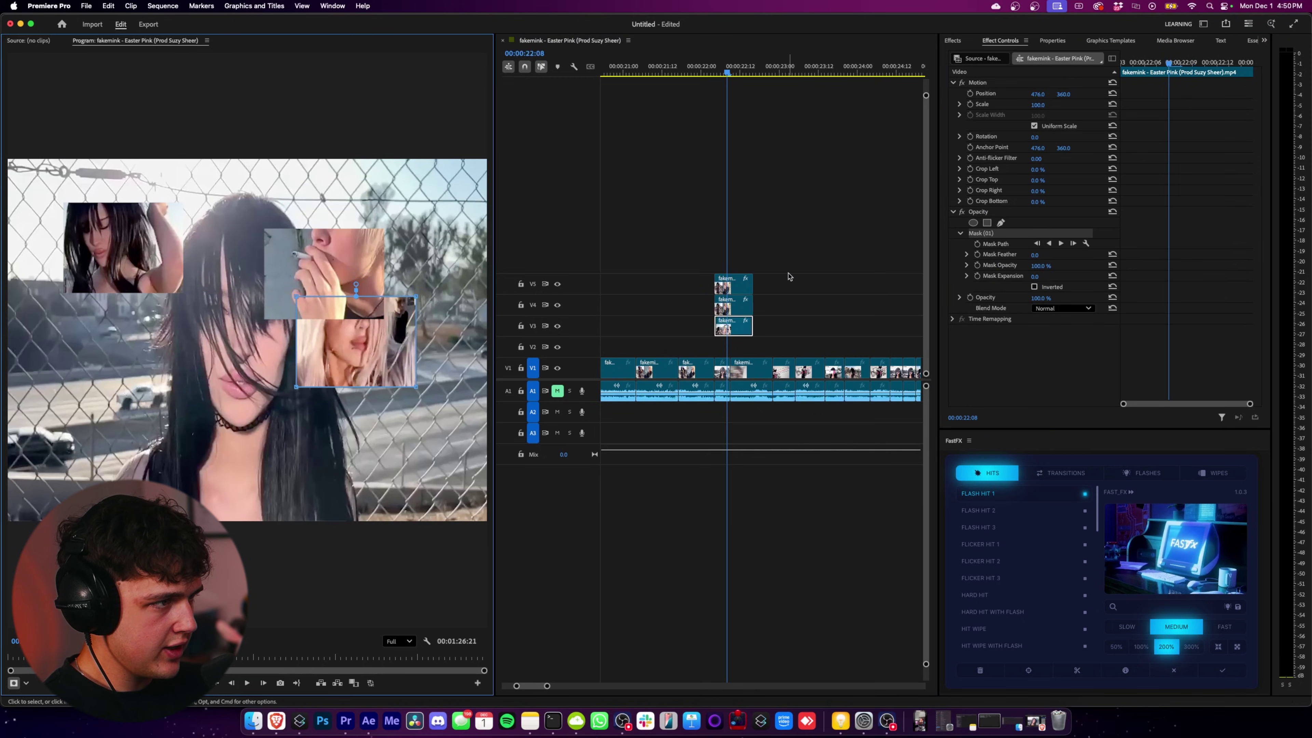
pyautogui.scroll(-3, 747, 284)
pyautogui.scroll(3, 744, 285)
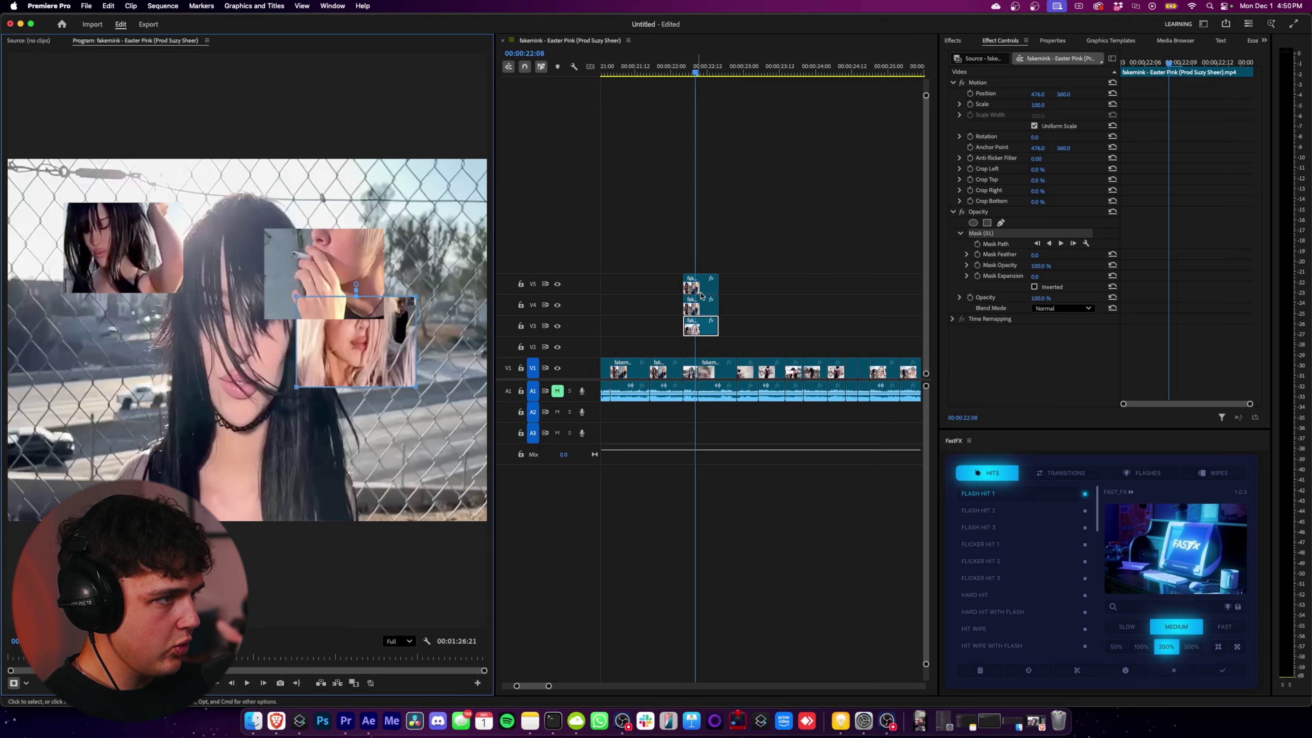
# Step: Nest each of the three masked overlay clips on V5, V4 and V3 into its own sequence
pyautogui.click(777, 245)
pyautogui.scroll(2, 723, 258)
pyautogui.click(701, 288)
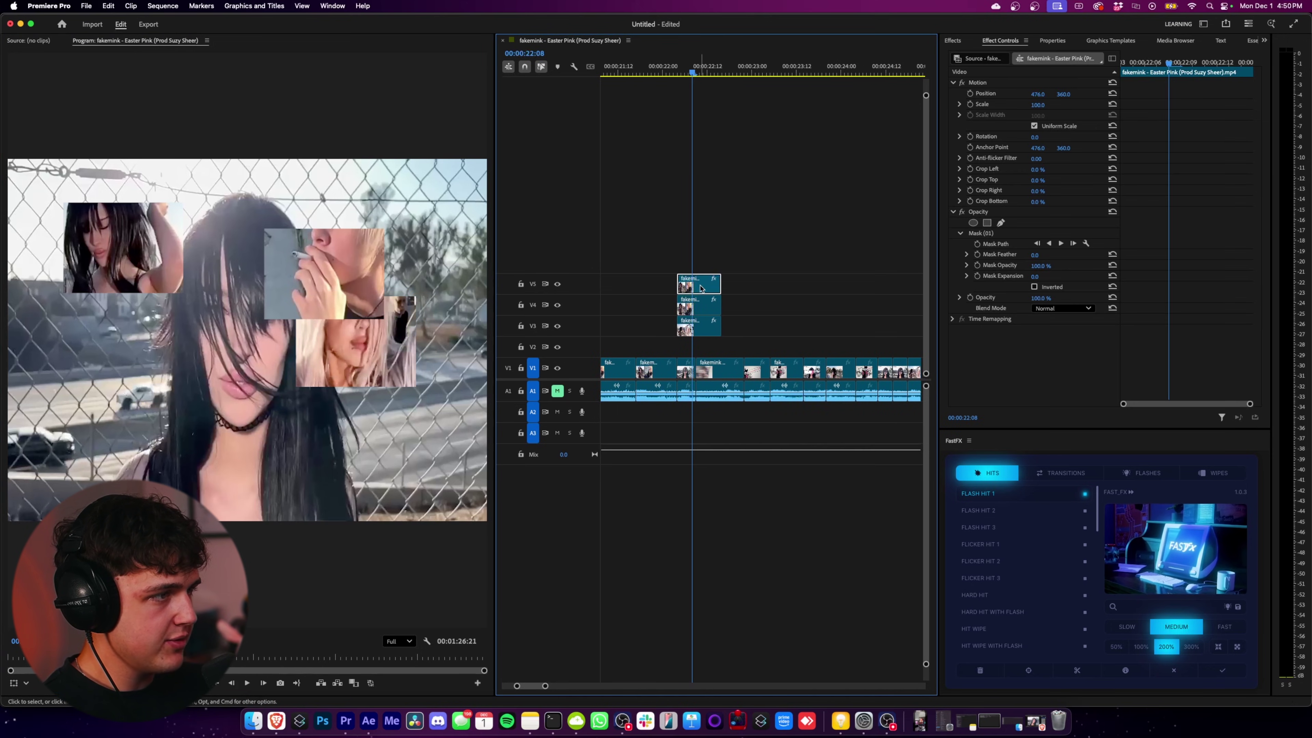
pyautogui.rightClick(702, 288)
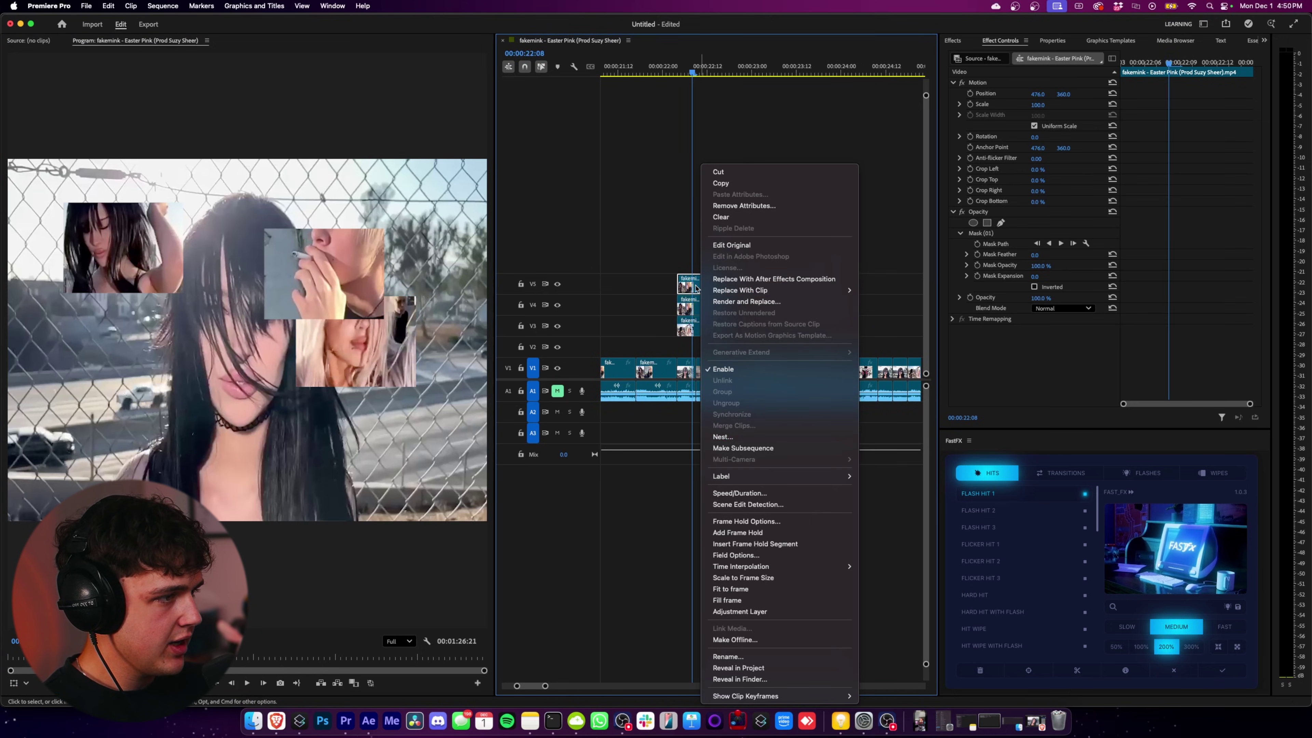
pyautogui.click(752, 436)
pyautogui.click(707, 376)
pyautogui.rightClick(700, 285)
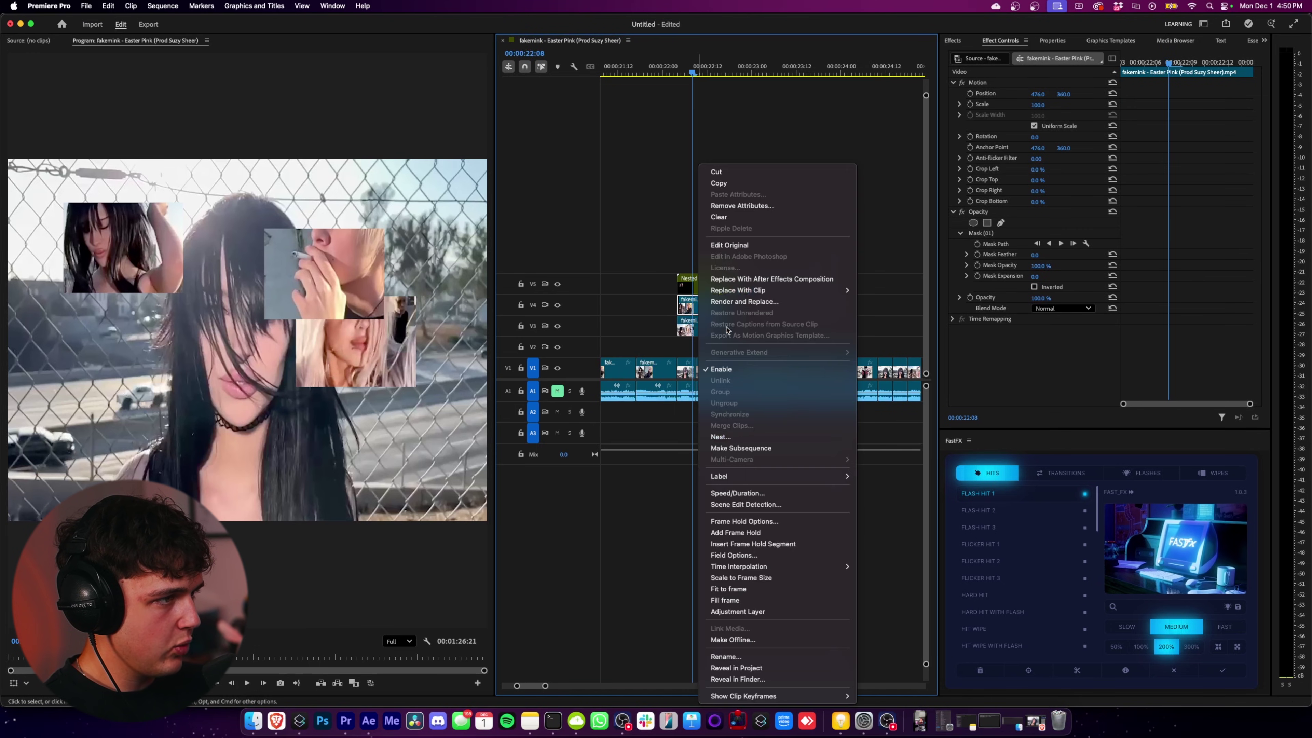
pyautogui.click(738, 436)
pyautogui.click(709, 376)
pyautogui.rightClick(697, 326)
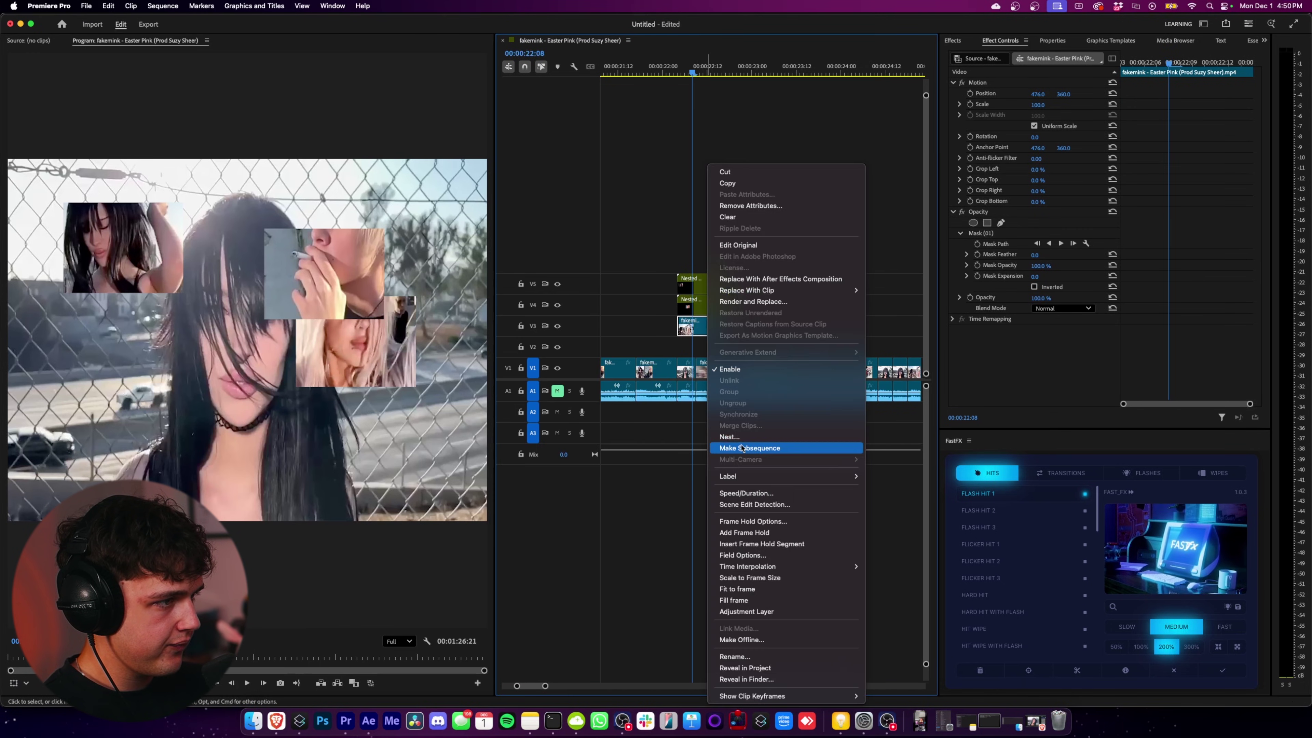
pyautogui.click(743, 437)
pyautogui.click(708, 376)
# Step: Duplicate the nested overlays into groups of three copies each on V2–V4, V6–V8 and V10–V12
pyautogui.moveTo(698, 283); pyautogui.dragTo(695, 153)
pyautogui.moveTo(702, 306); pyautogui.dragTo(700, 259)
pyautogui.keyDown('alt'); pyautogui.moveTo(699, 247); pyautogui.dragTo(697, 227); pyautogui.keyUp('alt')
pyautogui.moveTo(697, 161)
pyautogui.keyDown('alt'); pyautogui.mouseDown()
pyautogui.moveTo(698, 177)
pyautogui.moveTo(702, 137)
pyautogui.mouseUp(); pyautogui.keyUp('alt')
pyautogui.moveTo(705, 348); pyautogui.dragTo(705, 350)
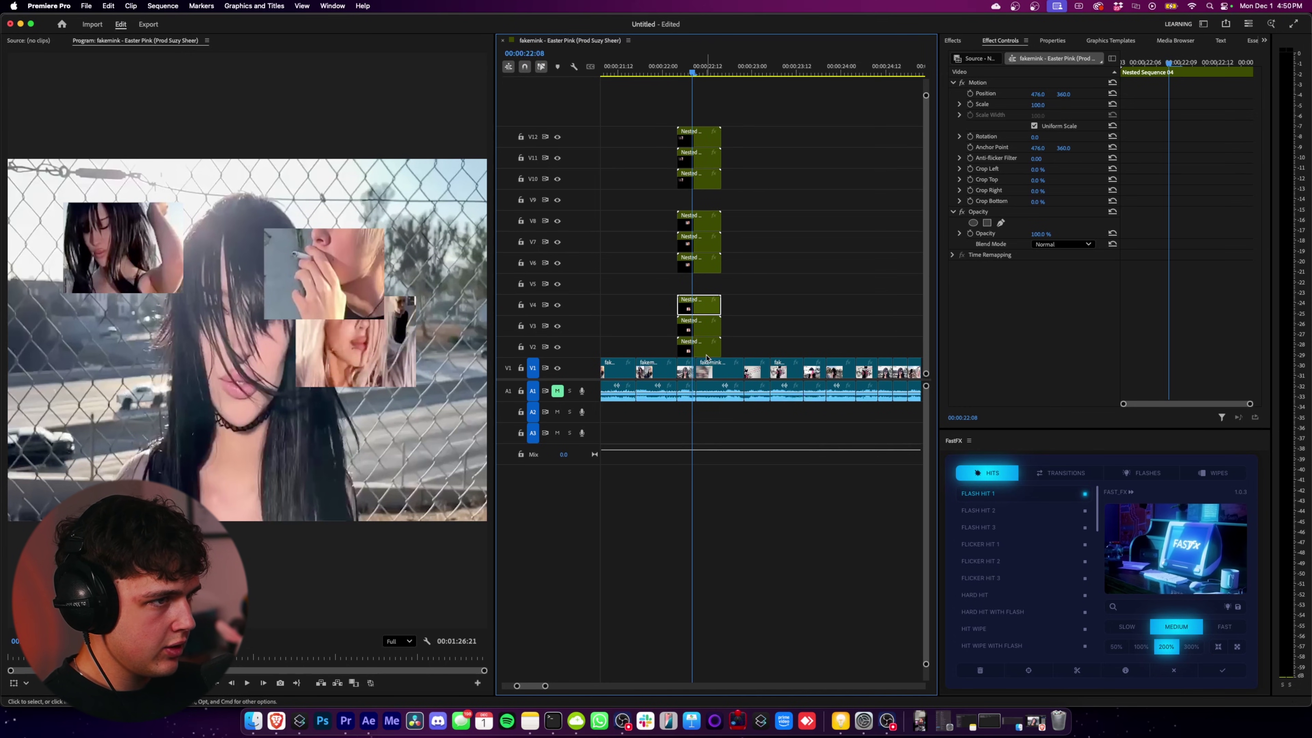
# Step: Try moving the blonde-portrait copies on V4 and V3 into the lower part of the frame
pyautogui.click(964, 87)
pyautogui.moveTo(346, 339); pyautogui.dragTo(85, 397)
pyautogui.click(698, 325)
pyautogui.moveTo(275, 454); pyautogui.dragTo(192, 533)
pyautogui.moveTo(59, 484); pyautogui.dragTo(65, 477)
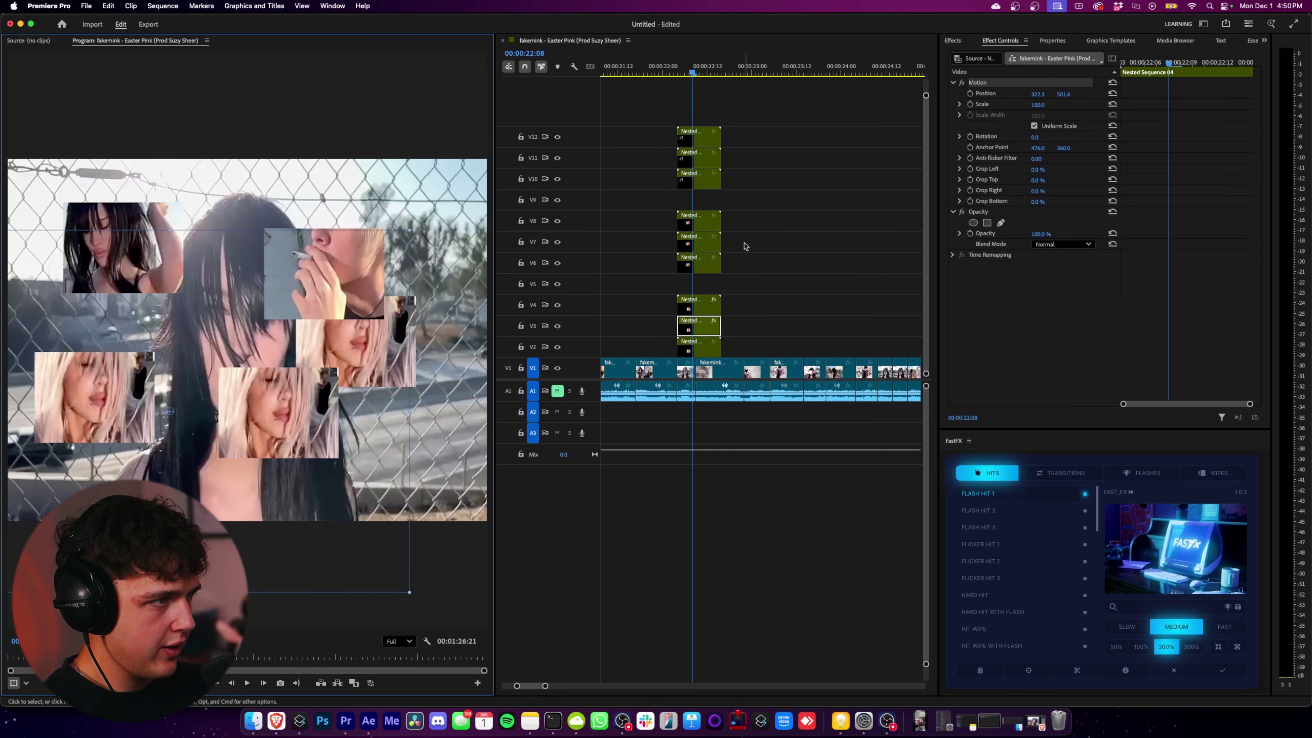
# Step: Try moving the V6 smoker copy straight up to the frame's top edge
pyautogui.click(709, 261)
pyautogui.click(984, 83)
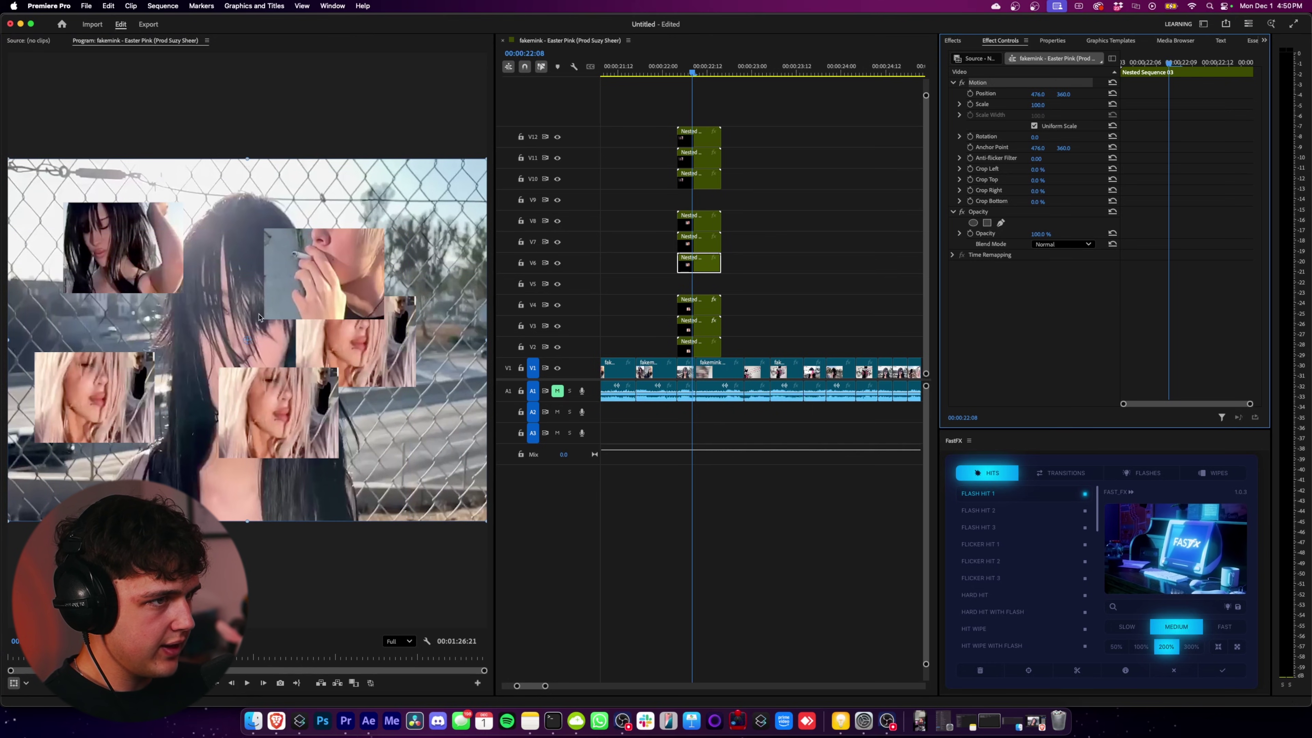
pyautogui.moveTo(356, 266); pyautogui.dragTo(356, 176)
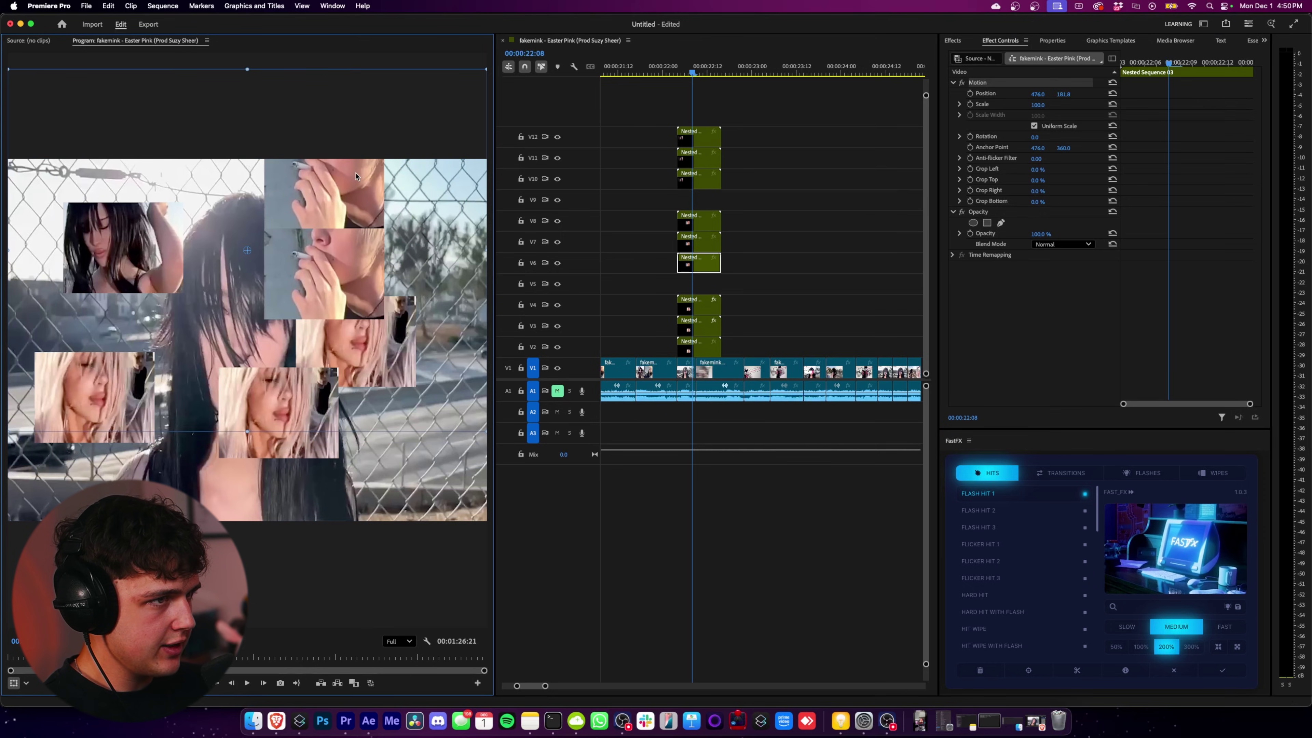
# Step: Move the V4 blonde copy above the dark-haired overlay and the V7 smoker copy directly below it
pyautogui.click(717, 300)
pyautogui.click(966, 87)
pyautogui.moveTo(370, 347); pyautogui.dragTo(143, 164)
pyautogui.click(697, 243)
pyautogui.click(977, 83)
pyautogui.moveTo(404, 270); pyautogui.dragTo(203, 341)
# Step: Move the V10 dark-haired copy to the frame's right edge and the V6 smoker copy below the blonde overlay
pyautogui.click(699, 179)
pyautogui.click(994, 86)
pyautogui.moveTo(407, 283); pyautogui.dragTo(736, 309)
pyautogui.click(699, 263)
pyautogui.moveTo(362, 341); pyautogui.dragTo(312, 400)
# Step: Undo a nudge of the V4 copy and move the V2 blonde copy partly off the frame's left edge
pyautogui.click(699, 305)
pyautogui.click(1015, 83)
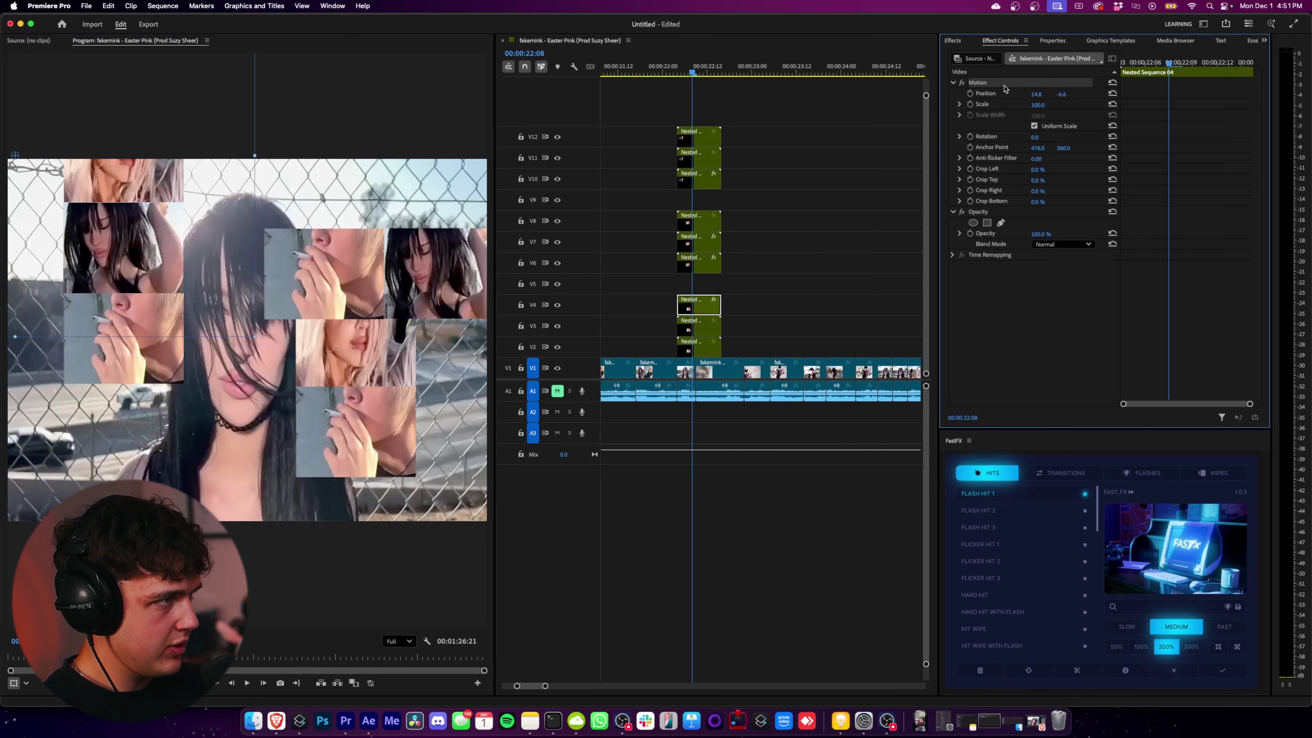
pyautogui.moveTo(176, 308); pyautogui.dragTo(168, 283)
pyautogui.press('super+z')
pyautogui.click(704, 346)
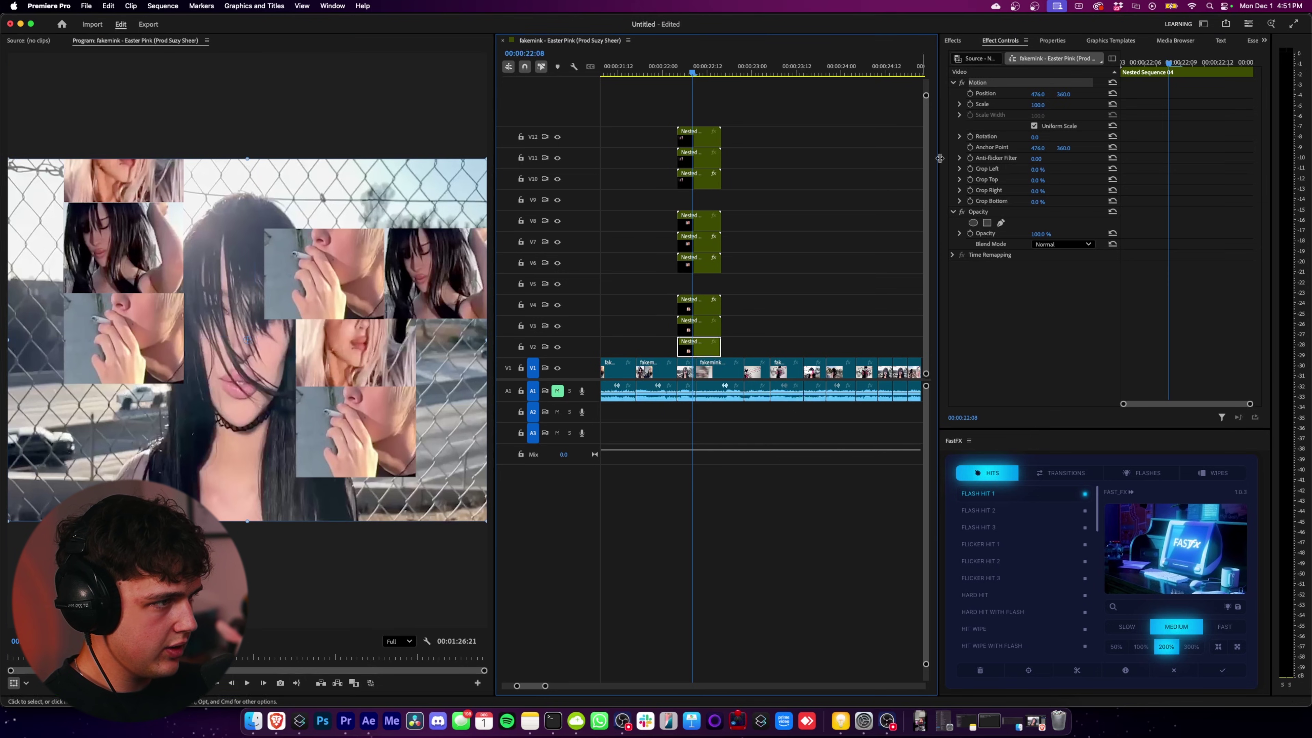
pyautogui.moveTo(309, 229); pyautogui.dragTo(1, 222)
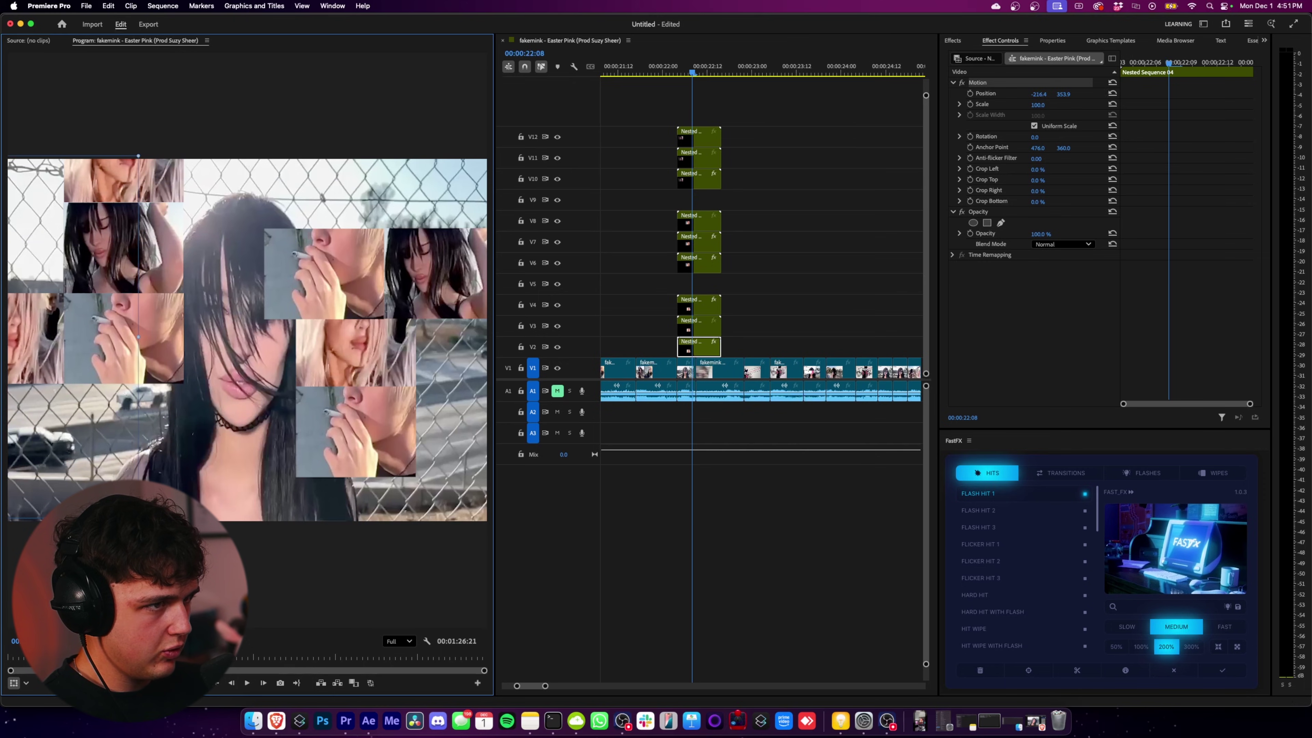
# Step: Trim the starts of the nested overlays on V11, V8, V4 and V2 to stagger them, and play the result
pyautogui.click(685, 98)
pyautogui.moveTo(667, 65)
pyautogui.mouseDown()
pyautogui.moveTo(678, 61)
pyautogui.moveTo(666, 63)
pyautogui.mouseUp()
pyautogui.press('=')
pyautogui.press('=')
pyautogui.moveTo(683, 157); pyautogui.dragTo(693, 157)
pyautogui.moveTo(682, 221); pyautogui.dragTo(706, 221)
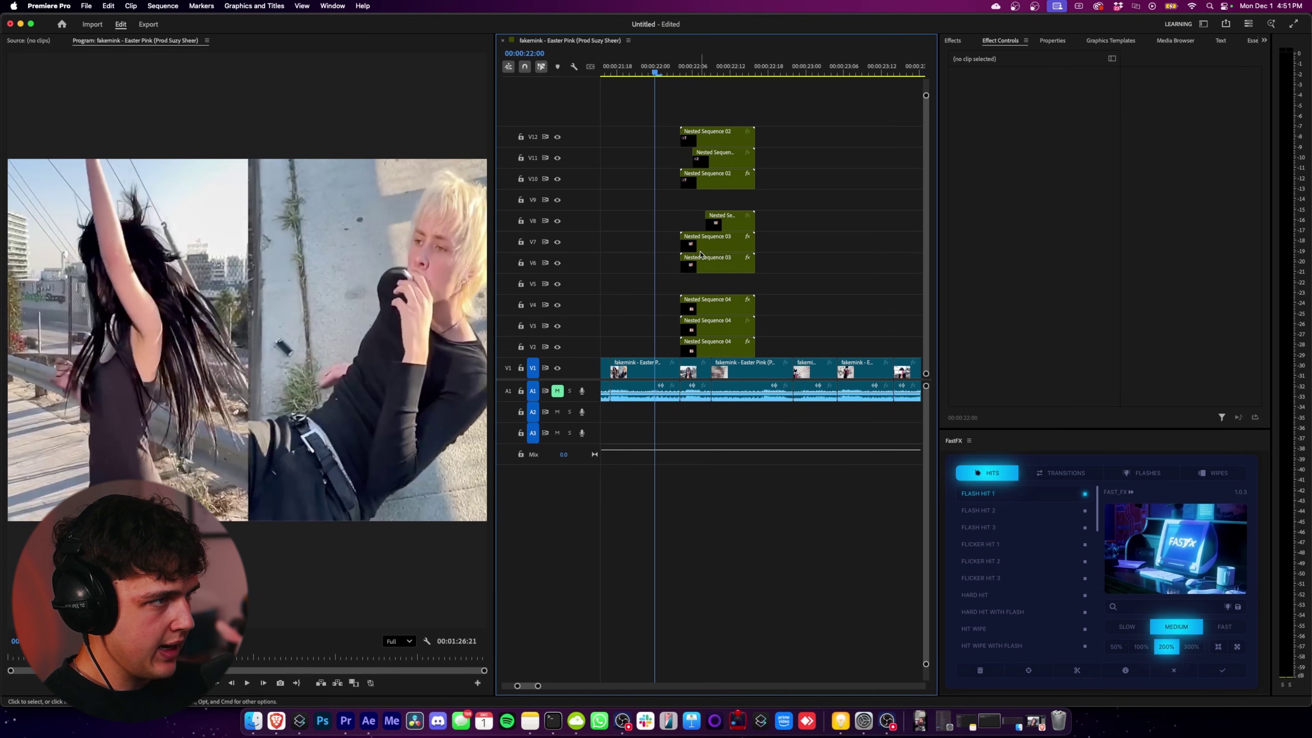
pyautogui.moveTo(683, 300); pyautogui.dragTo(699, 299)
pyautogui.moveTo(682, 347); pyautogui.dragTo(725, 347)
pyautogui.press('space')
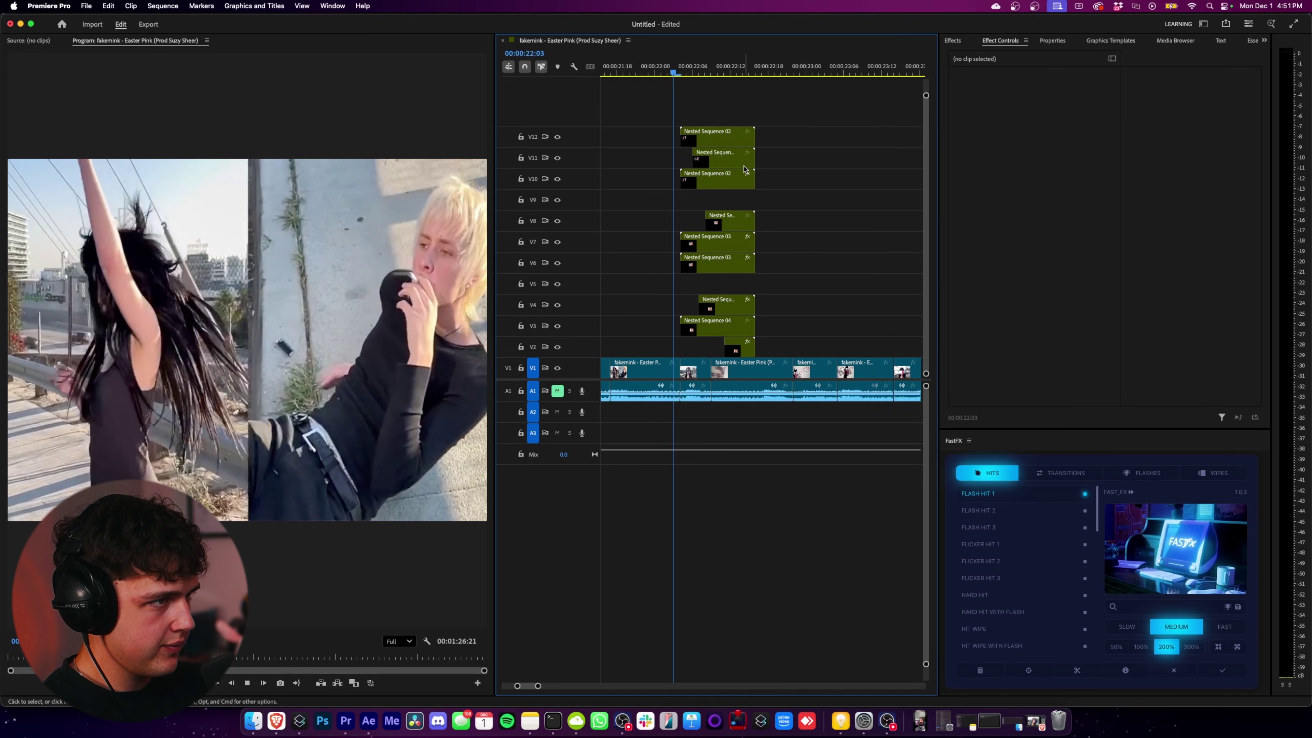
pyautogui.press('space')
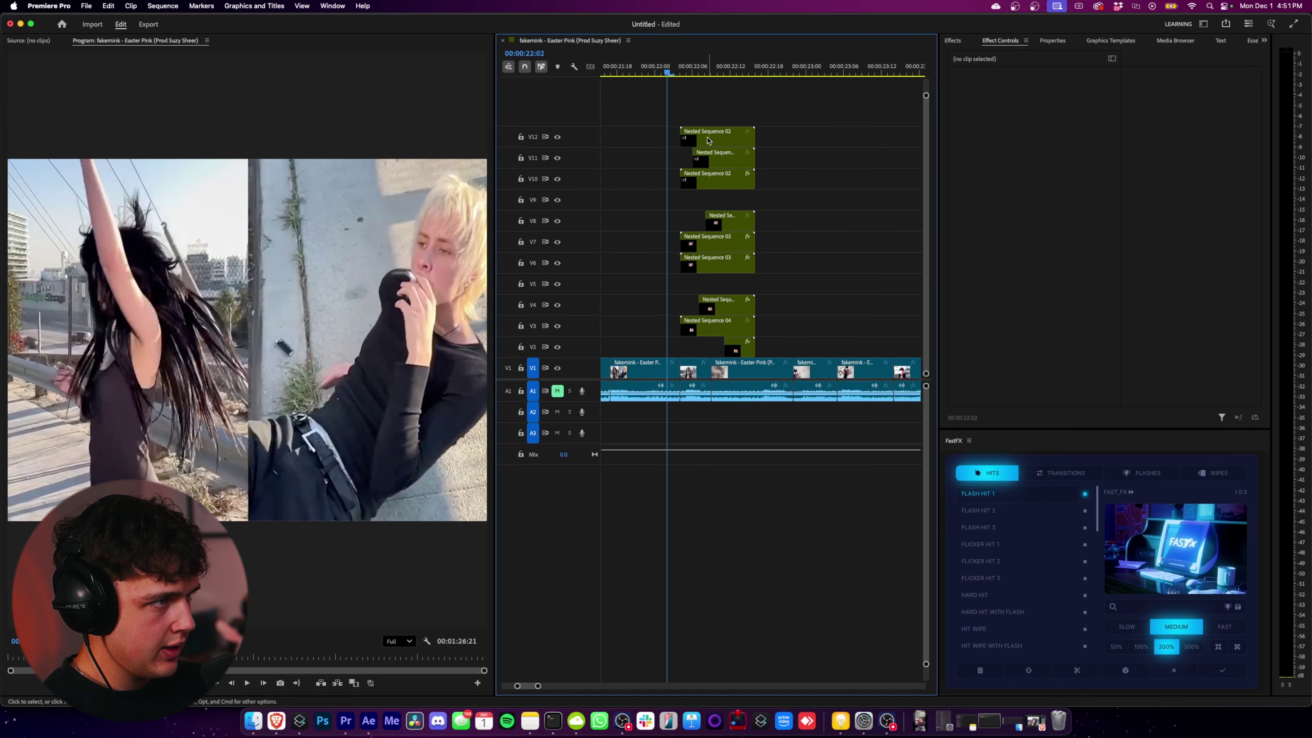
# Step: Cut short segments out of the nested overlays on V12, V8, V6 and V4 to create flickering gaps
pyautogui.click(717, 140)
pyautogui.press('Delete')
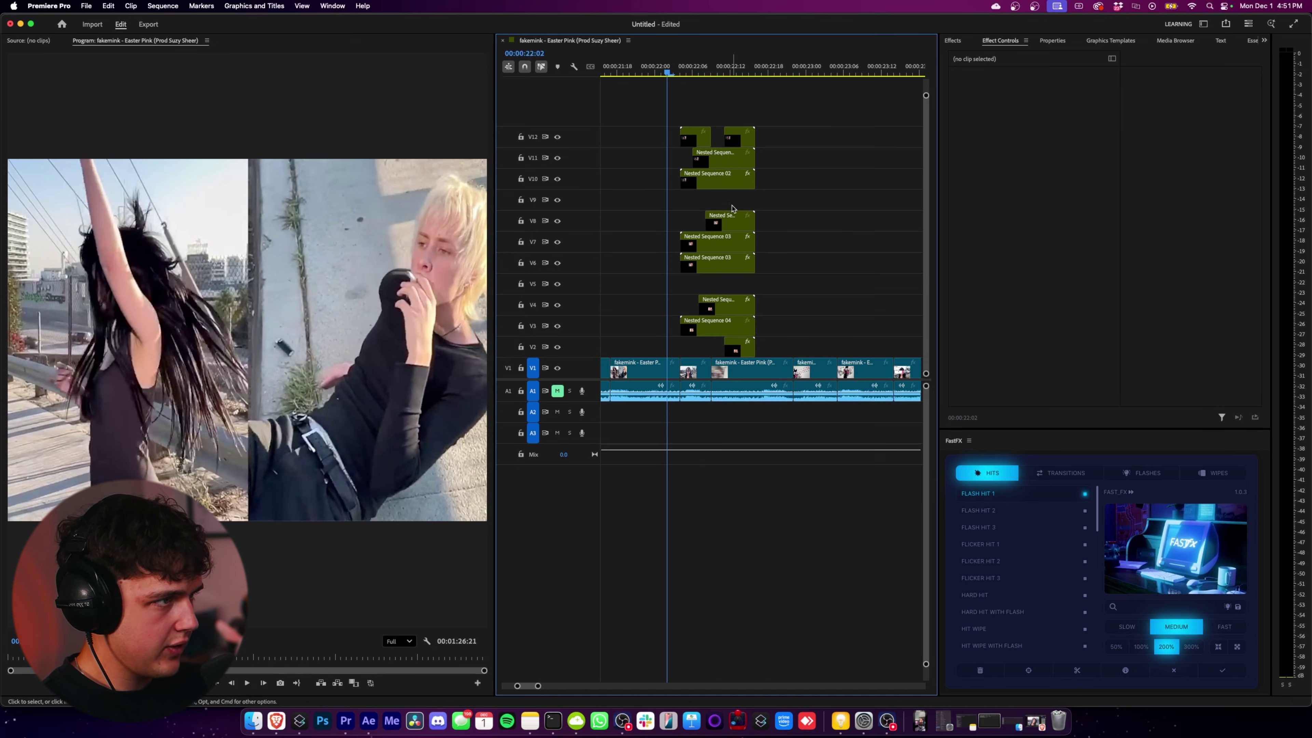
pyautogui.press('v')
pyautogui.click(717, 265)
pyautogui.press('Delete')
pyautogui.click(729, 305)
pyautogui.press('Delete')
# Step: Cut gaps into the nested overlays on V3 and V10 and remove the end of the V7 overlay
pyautogui.click(716, 331)
pyautogui.press('v')
pyautogui.click(709, 329)
pyautogui.press('Delete')
pyautogui.click(701, 181)
pyautogui.press('Delete')
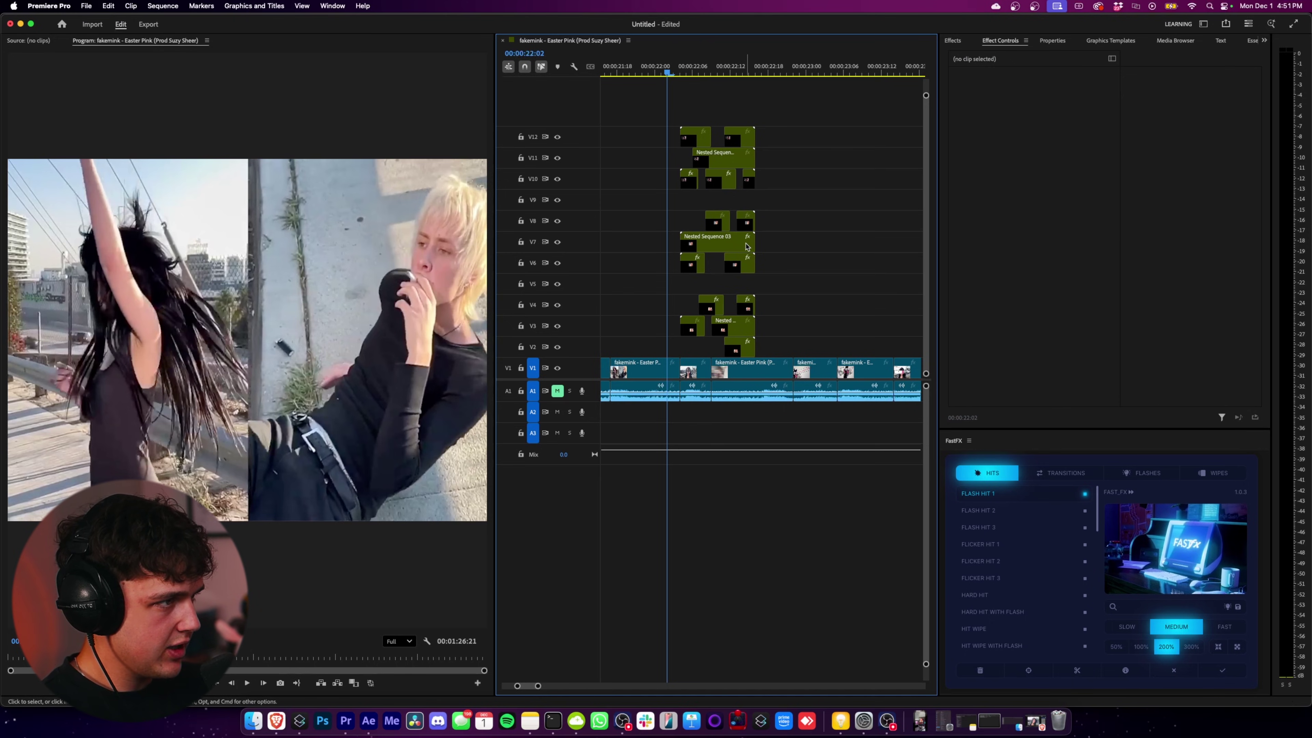
pyautogui.press('v')
pyautogui.click(749, 244)
pyautogui.press('Delete')
# Step: Play the flickering overlay section repeatedly from about 00:00:22:02 and examine its timing
pyautogui.press('space')
pyautogui.click(669, 71)
pyautogui.press('space')
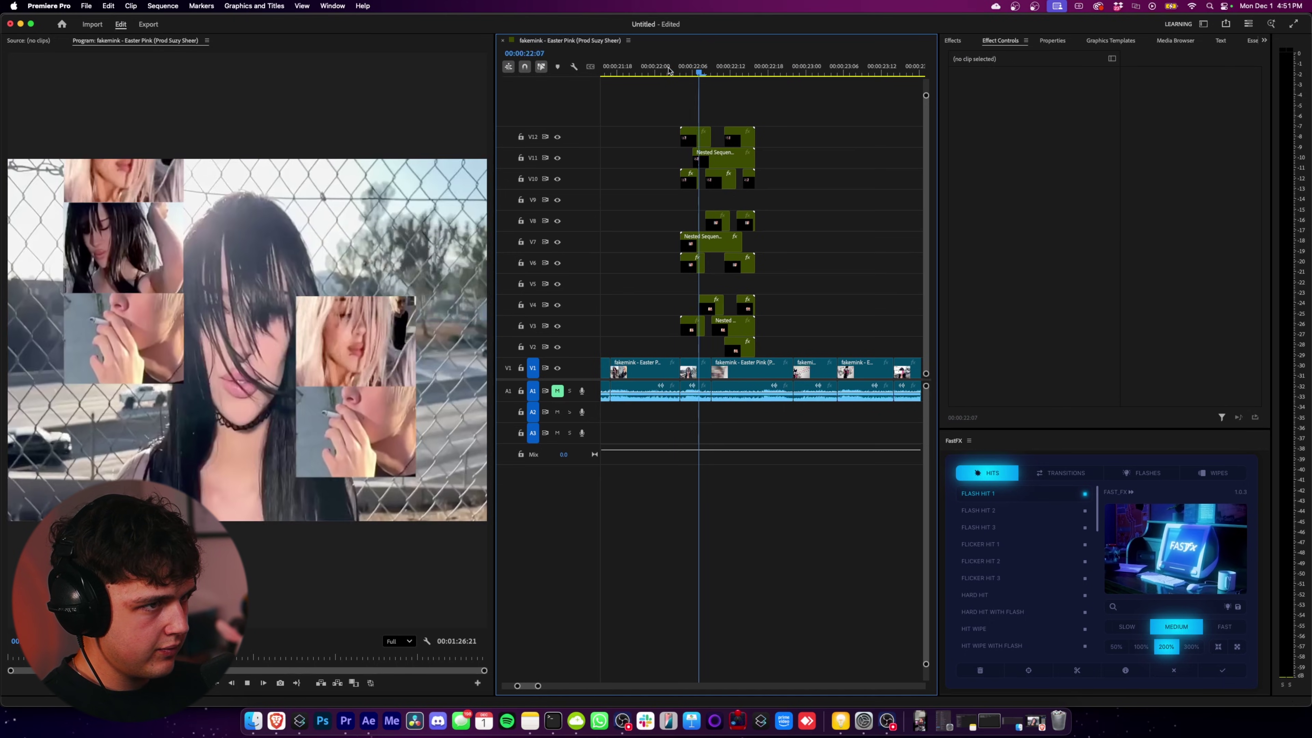
pyautogui.click(669, 71)
pyautogui.click(669, 71)
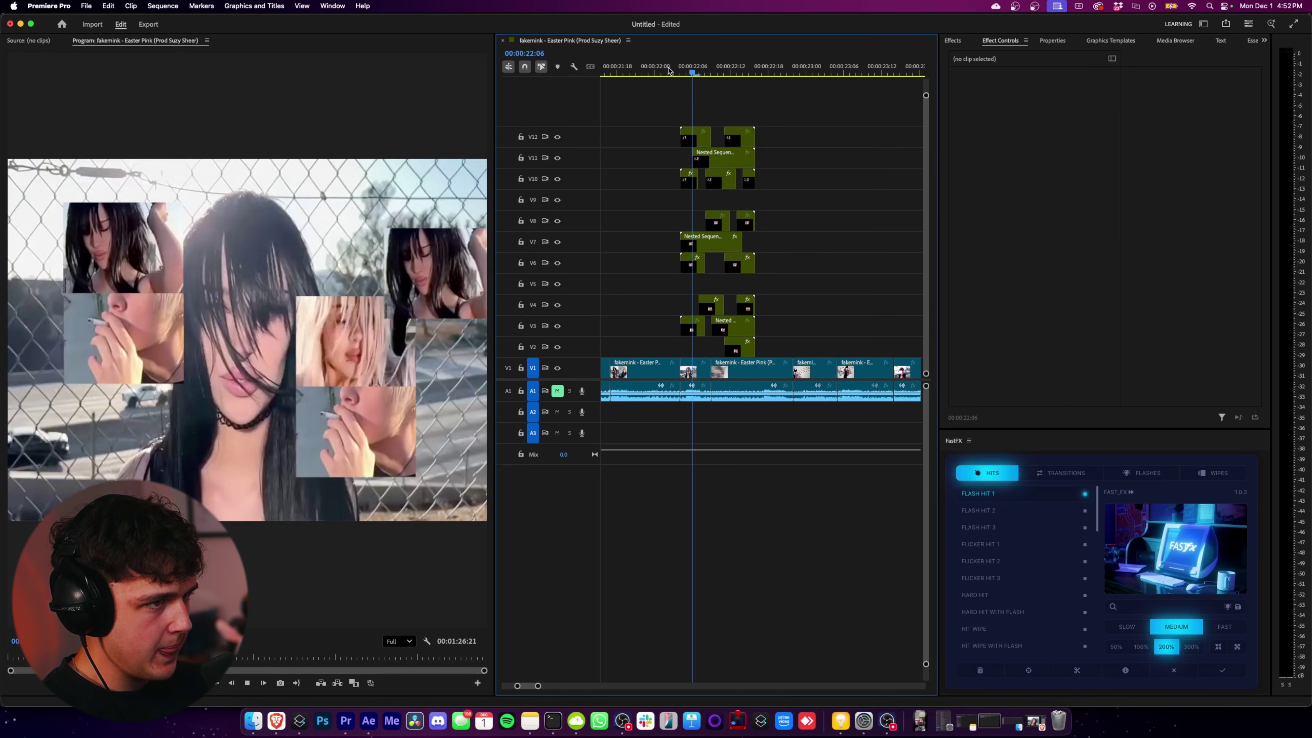
pyautogui.click(669, 70)
pyautogui.press('space')
pyautogui.press('-')
pyautogui.hscroll(-2, 734, 99)
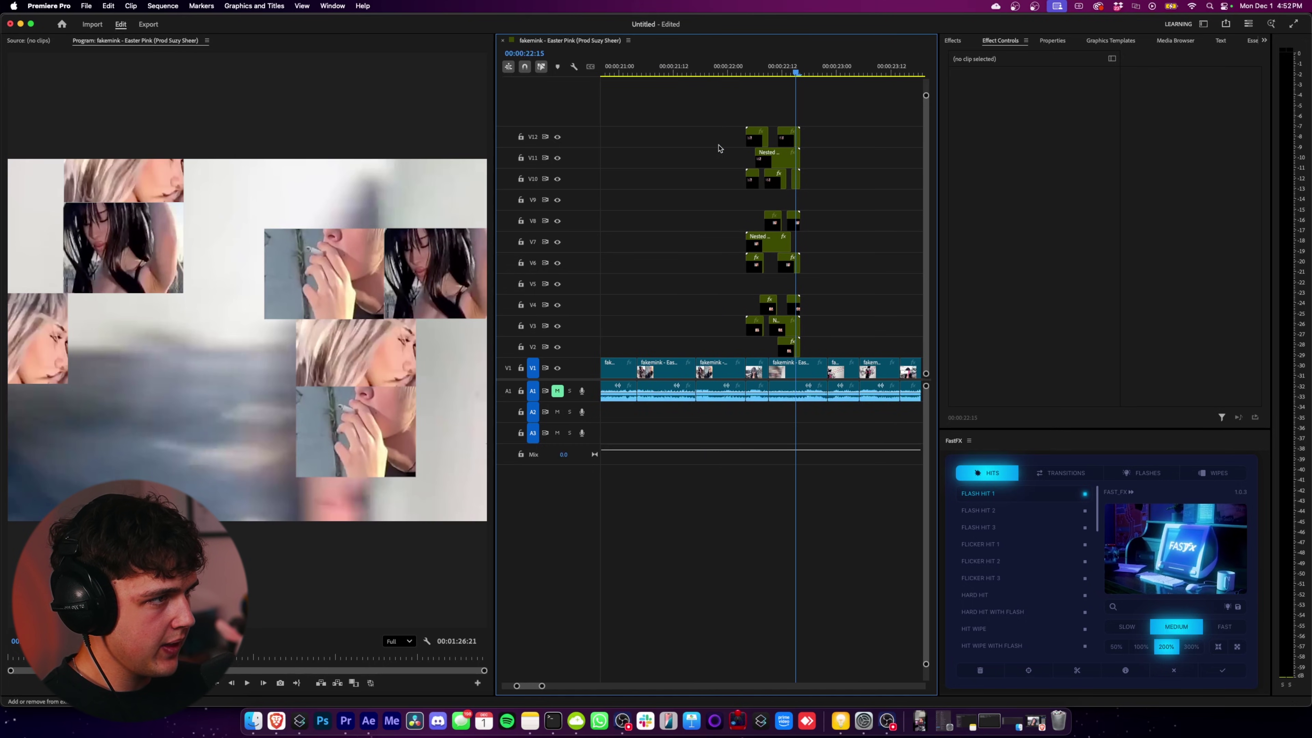
pyautogui.moveTo(723, 73); pyautogui.dragTo(662, 82)
pyautogui.press('-')
pyautogui.press('-')
pyautogui.press('space')
pyautogui.press('space')
# Step: Nest all the overlay pieces on V2 through V12 into a single sequence and play it
pyautogui.moveTo(756, 98); pyautogui.dragTo(693, 325)
pyautogui.rightClick(720, 349)
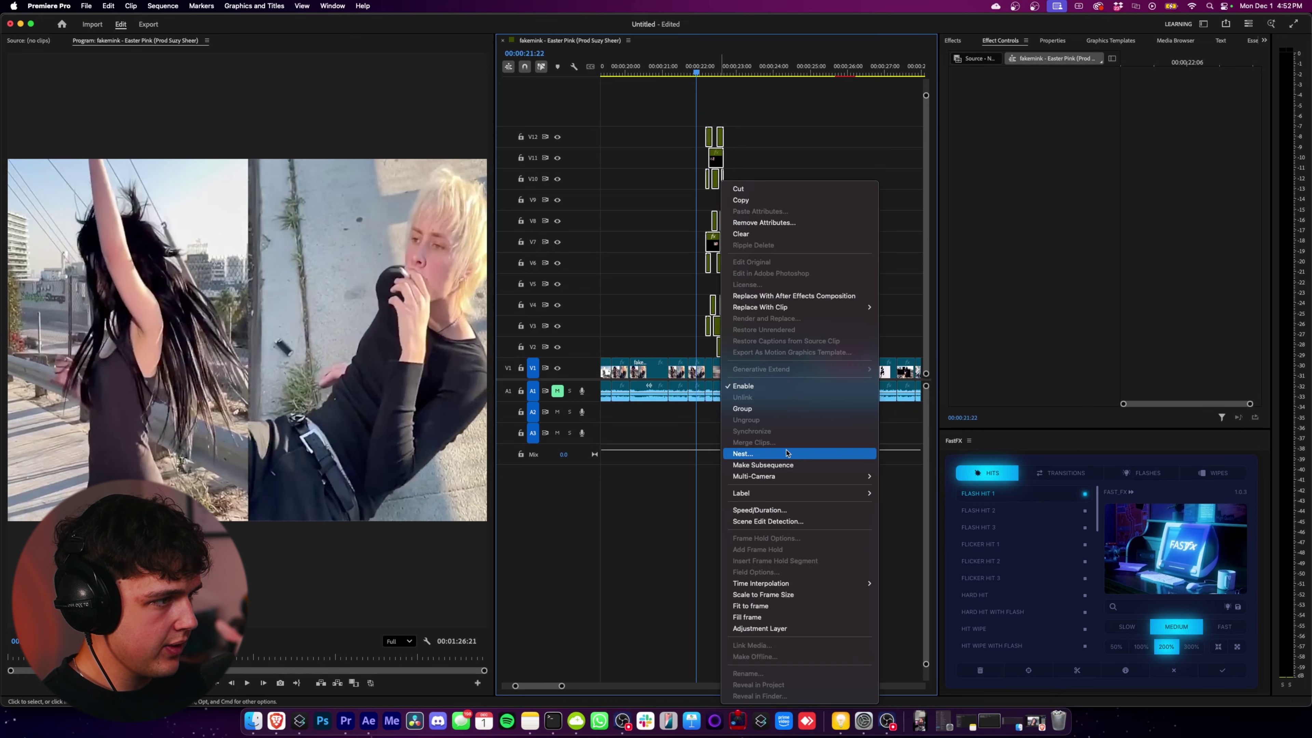
pyautogui.click(786, 453)
pyautogui.press('Return')
pyautogui.press('space')
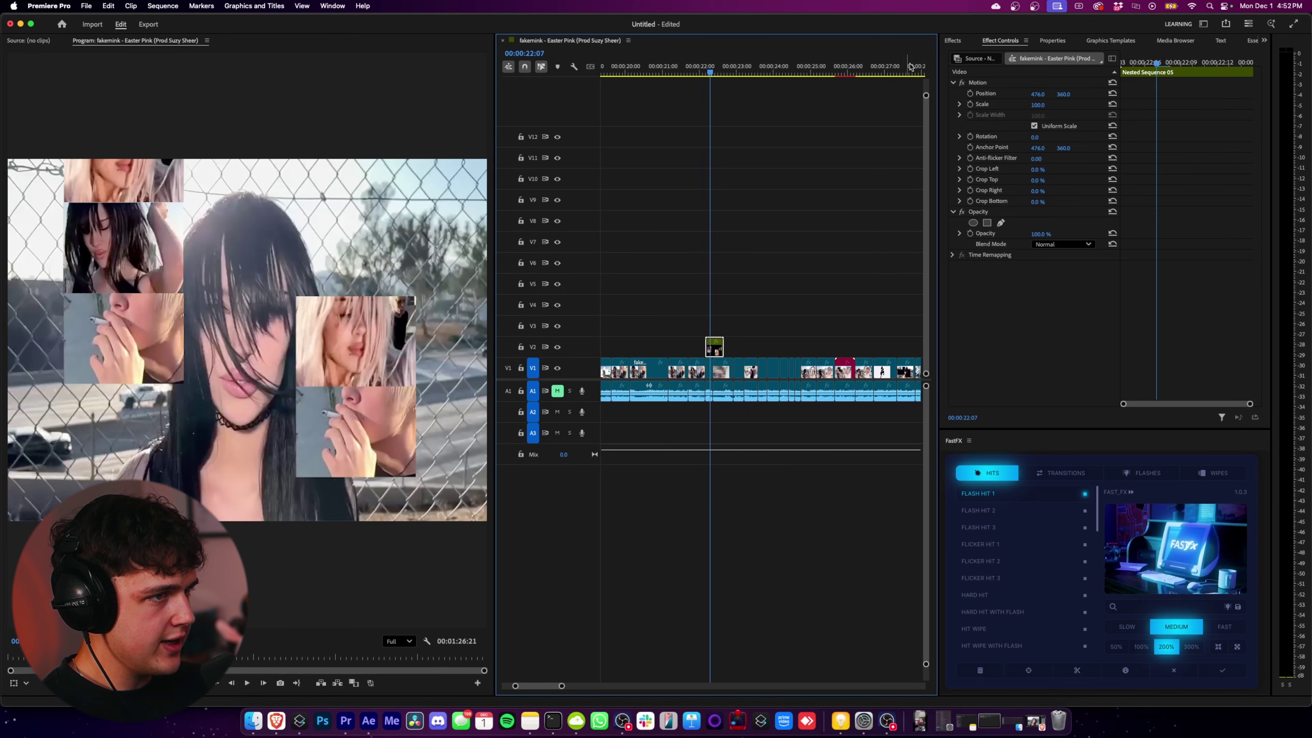
# Step: Scale the combined overlay nest to 124, position it at about 498.4, 409.9, and play it back
pyautogui.click(978, 82)
pyautogui.moveTo(307, 231); pyautogui.dragTo(307, 237)
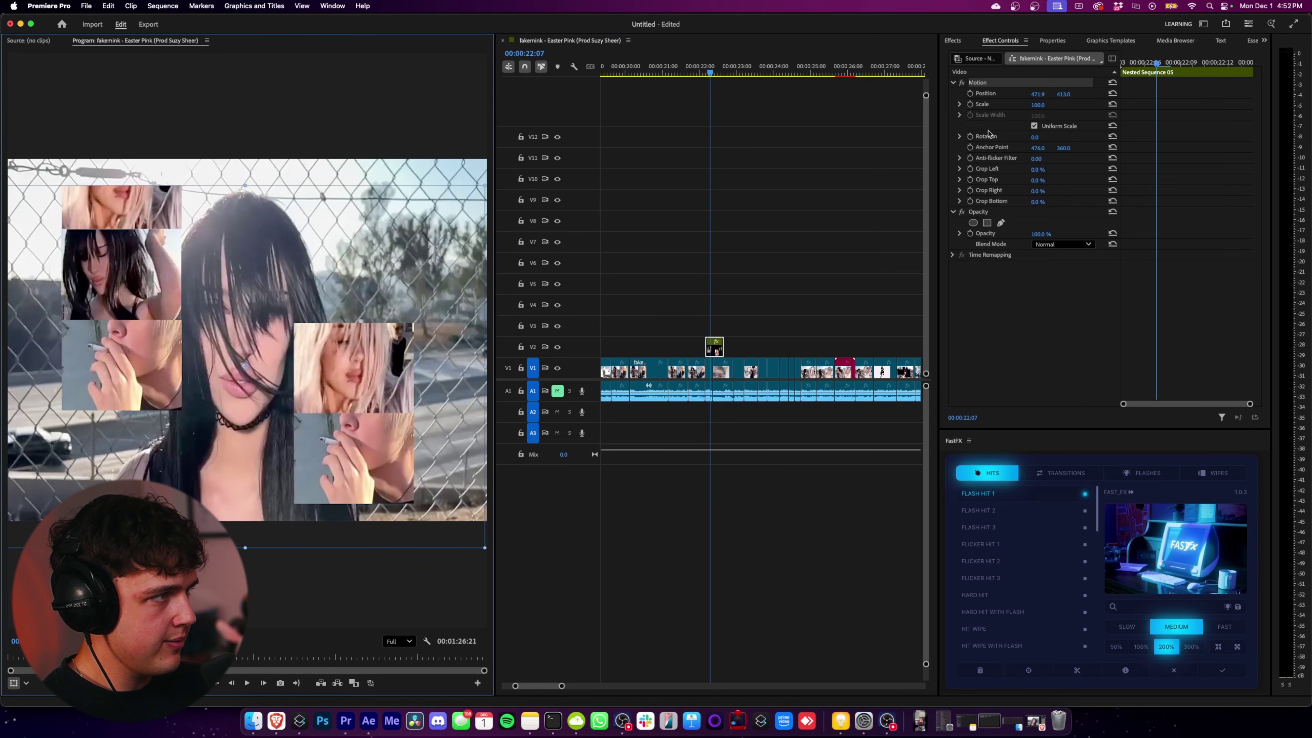
pyautogui.moveTo(1037, 107); pyautogui.dragTo(1049, 107)
pyautogui.moveTo(307, 231); pyautogui.dragTo(319, 229)
pyautogui.press('space')
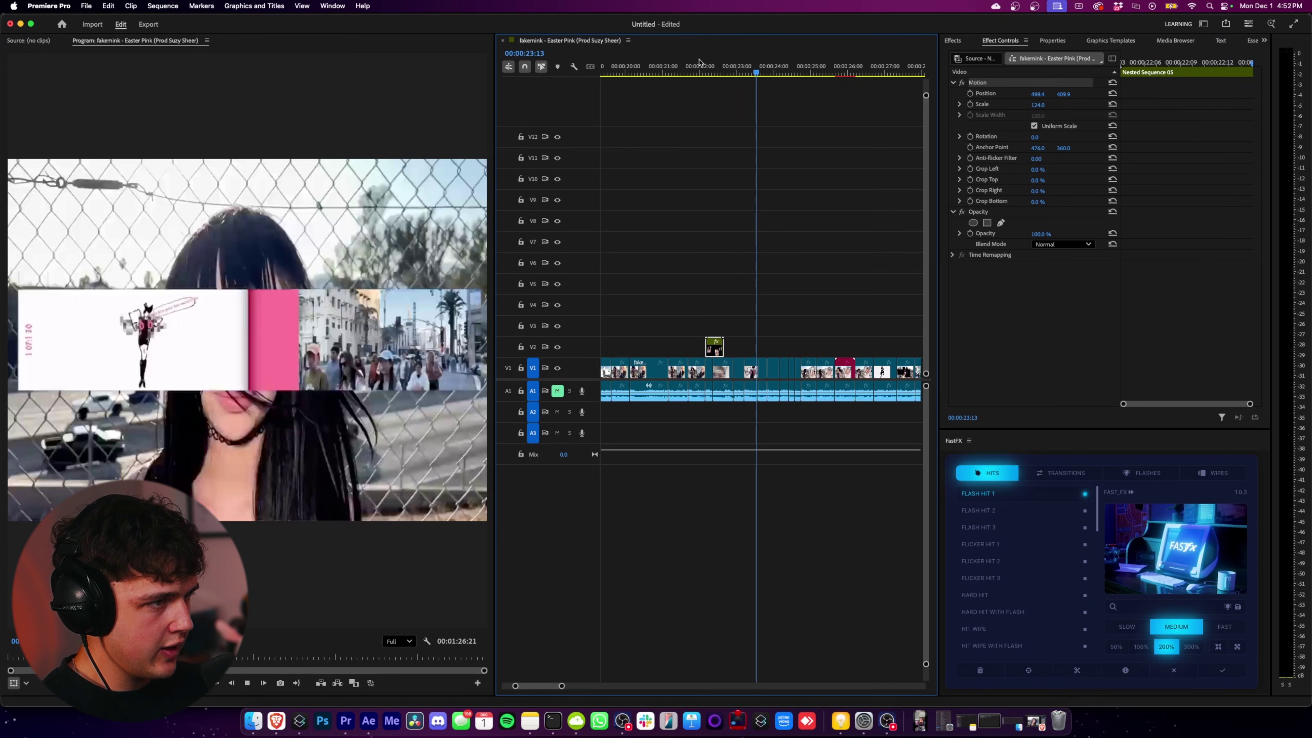
pyautogui.scroll(-2, 756, 182)
pyautogui.press('space')
# Step: Duplicate the dark-haired close-up clip at 00:00:24:10 onto V3 above the linked comp's start
pyautogui.scroll(5, 831, 299)
pyautogui.moveTo(754, 76); pyautogui.dragTo(678, 68)
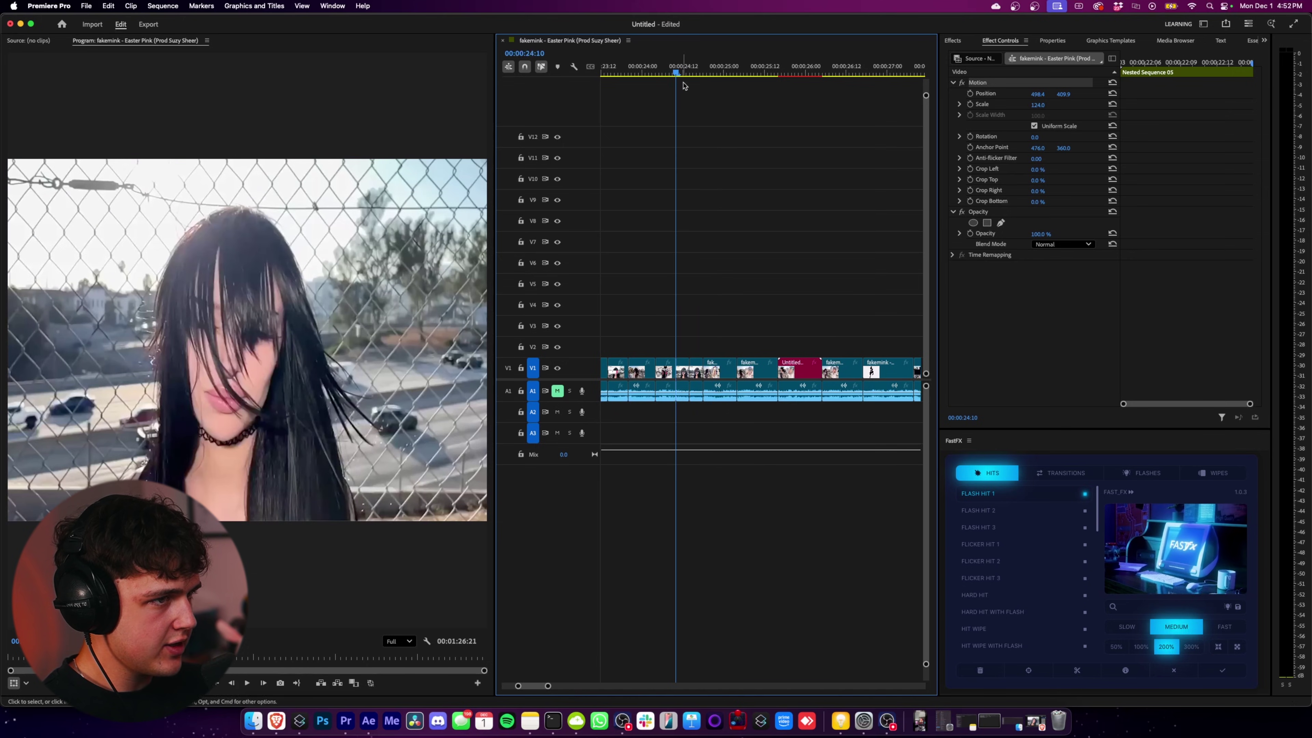
pyautogui.keyDown('alt'); pyautogui.click(679, 377); pyautogui.keyUp('alt')
pyautogui.keyDown('alt'); pyautogui.moveTo(682, 372); pyautogui.dragTo(784, 326); pyautogui.keyUp('alt')
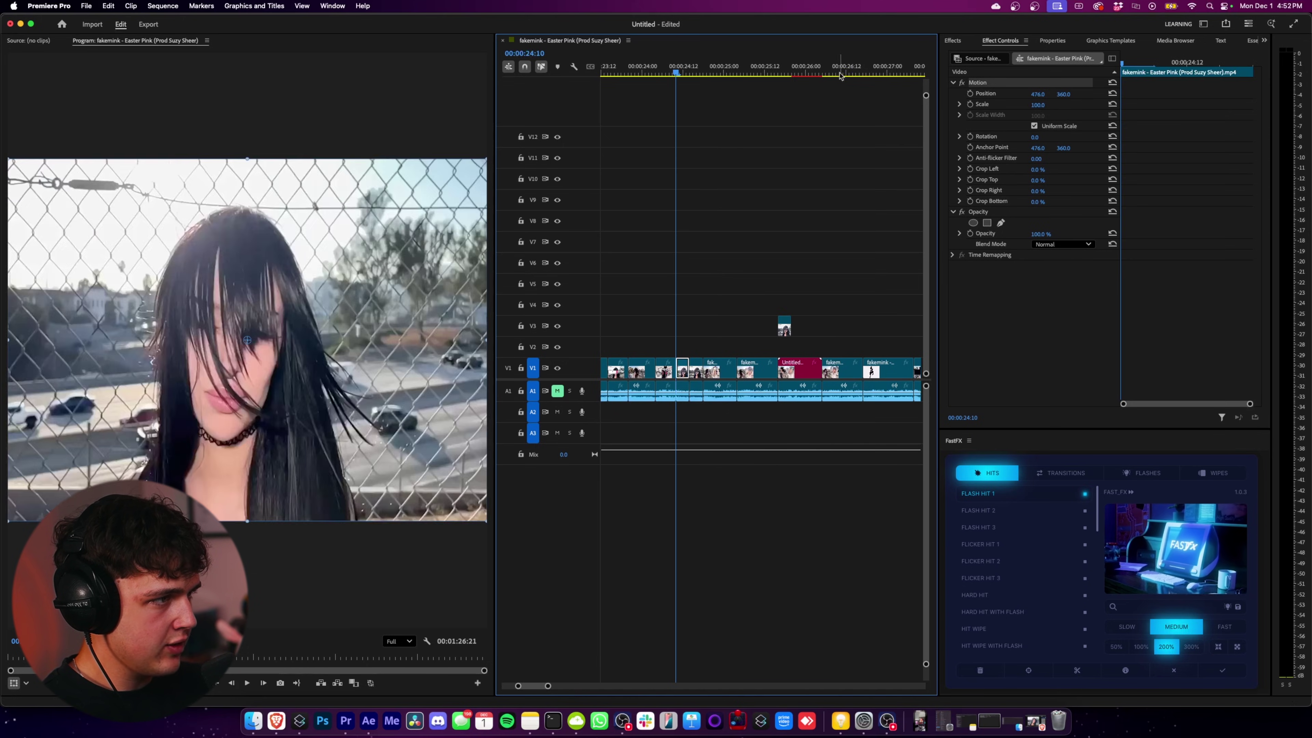
# Step: Duplicate the two-women street clip at 00:00:28:17 onto V2 directly above the linked comp
pyautogui.click(840, 70)
pyautogui.moveTo(842, 69)
pyautogui.mouseDown()
pyautogui.moveTo(868, 74)
pyautogui.moveTo(832, 73)
pyautogui.moveTo(850, 73)
pyautogui.mouseUp()
pyautogui.scroll(-3, 838, 147)
pyautogui.hscroll(2, 835, 124)
pyautogui.hscroll(1, 818, 141)
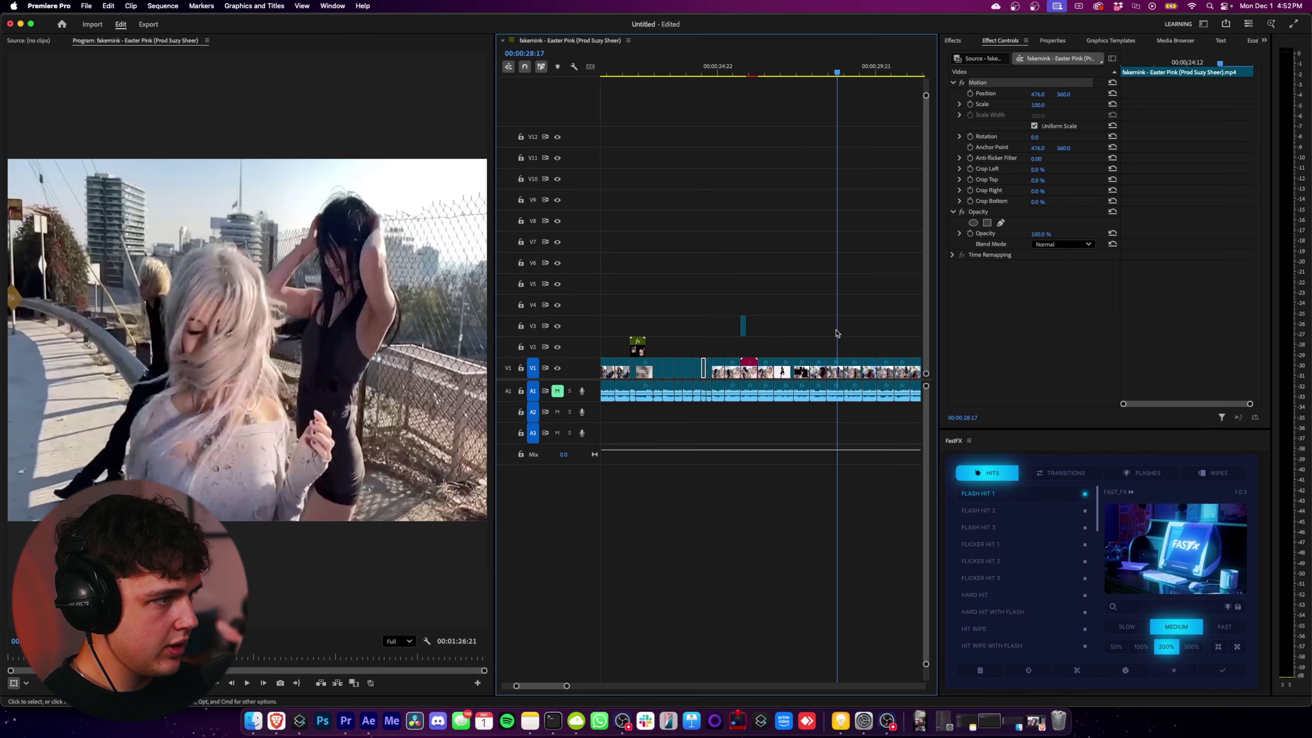
pyautogui.keyDown('alt'); pyautogui.moveTo(836, 378); pyautogui.dragTo(749, 348); pyautogui.keyUp('alt')
pyautogui.scroll(5, 739, 115)
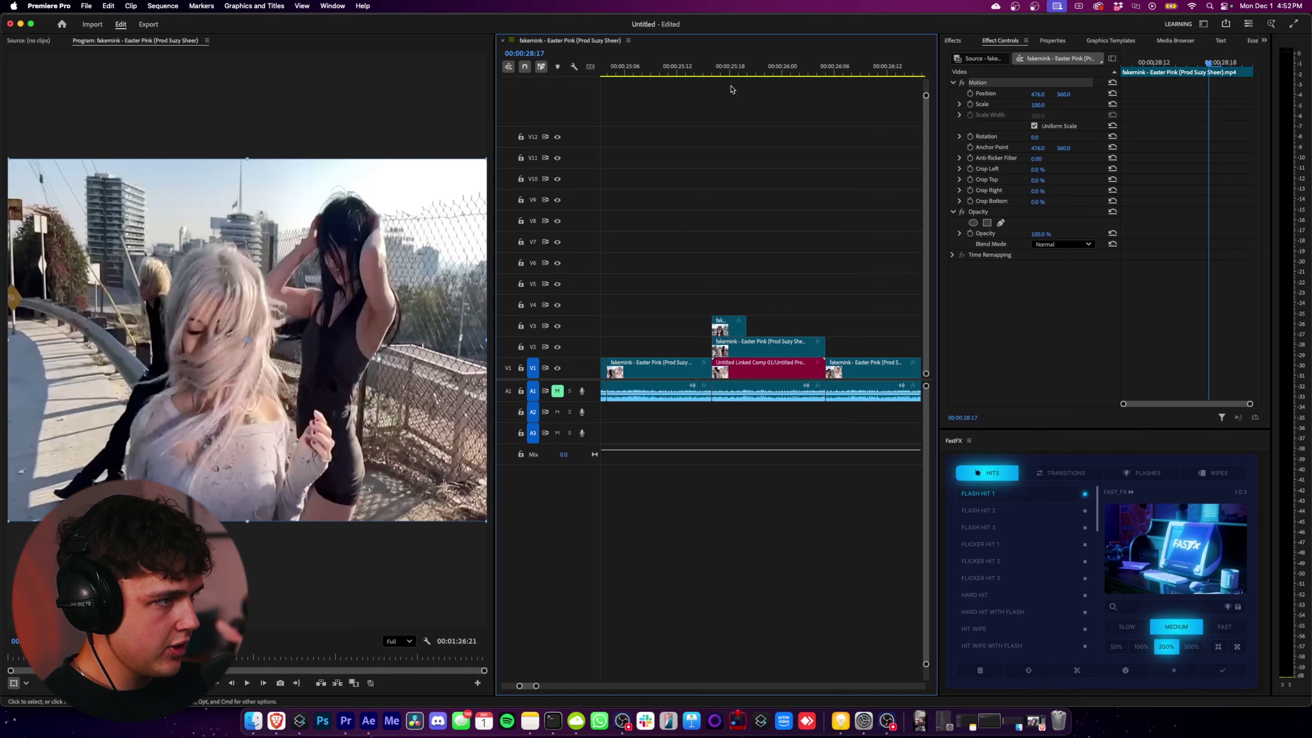
# Step: Set the V3 close-up's horizontal position to 212 and crop its right side by 24%
pyautogui.click(713, 73)
pyautogui.click(725, 323)
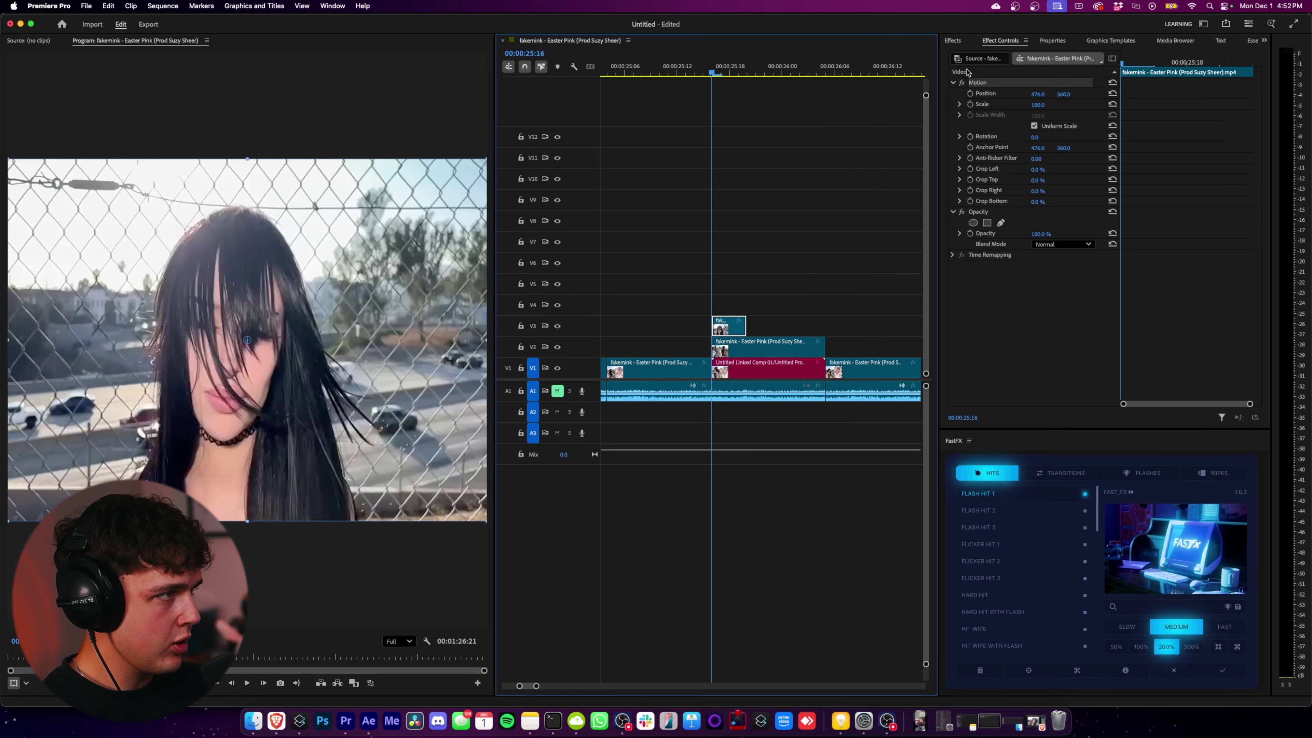
pyautogui.moveTo(1031, 95); pyautogui.dragTo(895, 95)
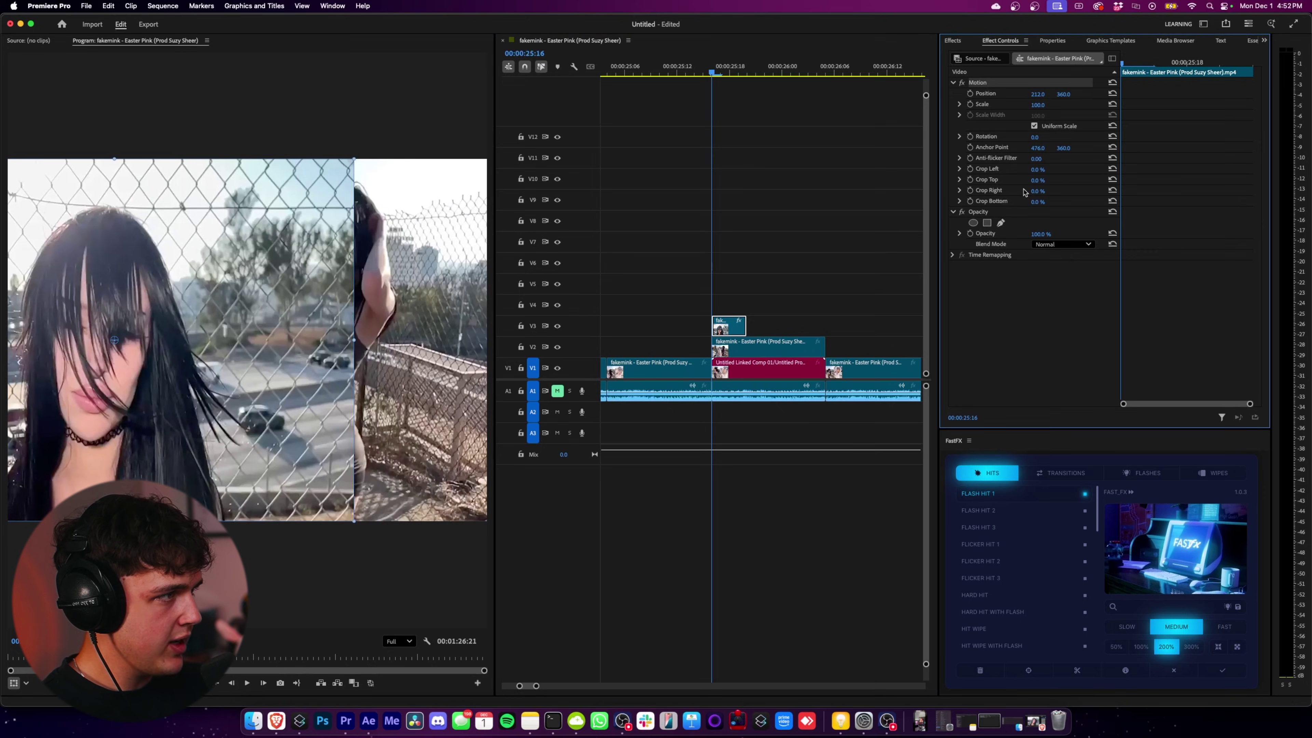
pyautogui.moveTo(1038, 191)
pyautogui.mouseDown()
pyautogui.moveTo(1116, 185)
pyautogui.moveTo(1008, 194)
pyautogui.moveTo(1054, 194)
pyautogui.mouseUp()
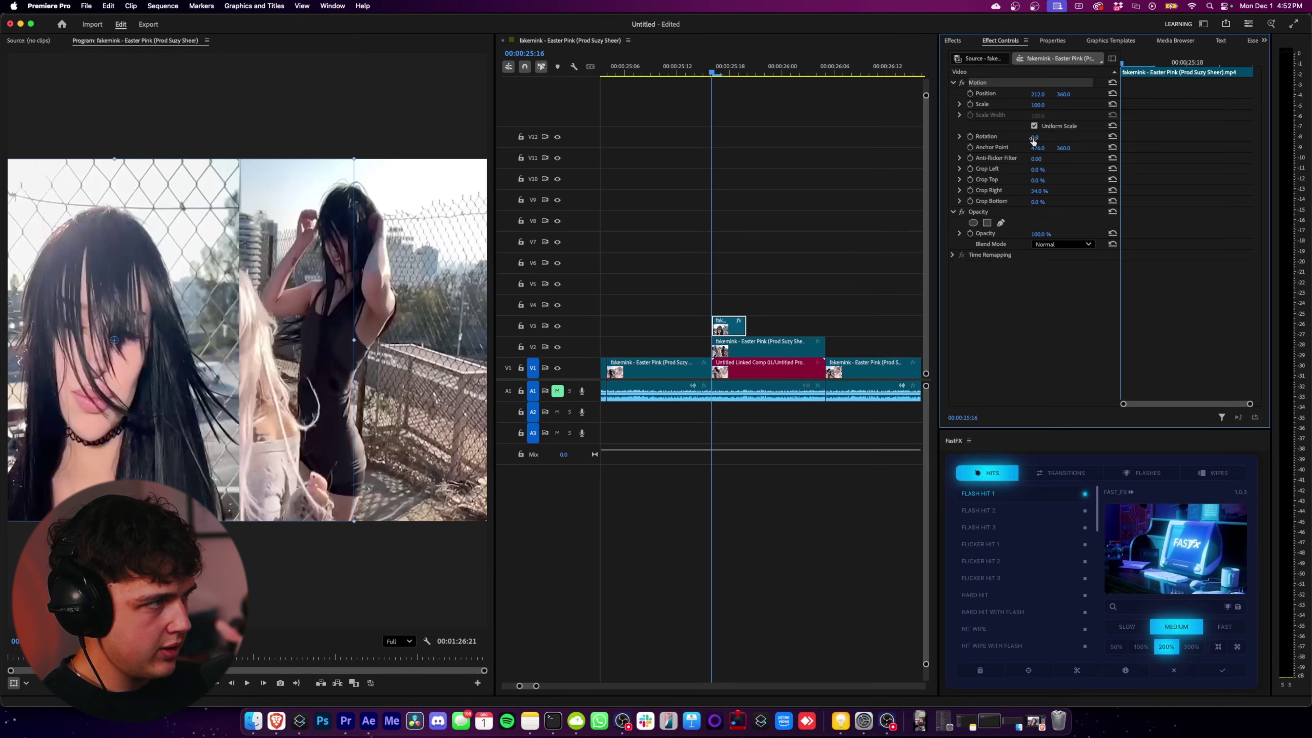
# Step: Nudge the V3 close-up right, and scale the V2 clip to 148.4 at position 838, 343 for the right half
pyautogui.moveTo(1036, 97)
pyautogui.mouseDown()
pyautogui.moveTo(1057, 97)
pyautogui.moveTo(1031, 101)
pyautogui.moveTo(1037, 116)
pyautogui.moveTo(1057, 104)
pyautogui.moveTo(1051, 94)
pyautogui.mouseUp()
pyautogui.click(781, 345)
pyautogui.moveTo(713, 72); pyautogui.dragTo(739, 74)
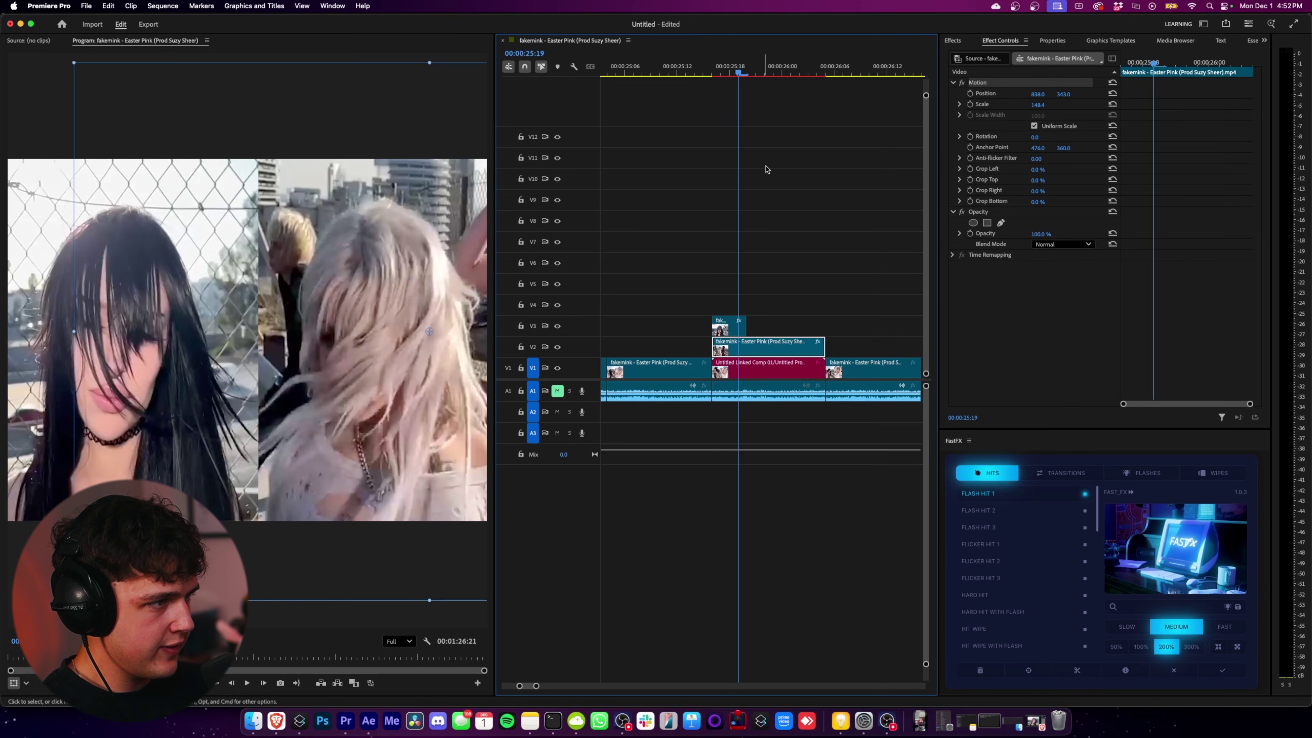
# Step: Trim the split-screen clips on V2 and V3 so both end together about halfway over the linked comp
pyautogui.moveTo(750, 321); pyautogui.dragTo(825, 321)
pyautogui.moveTo(738, 73); pyautogui.dragTo(785, 106)
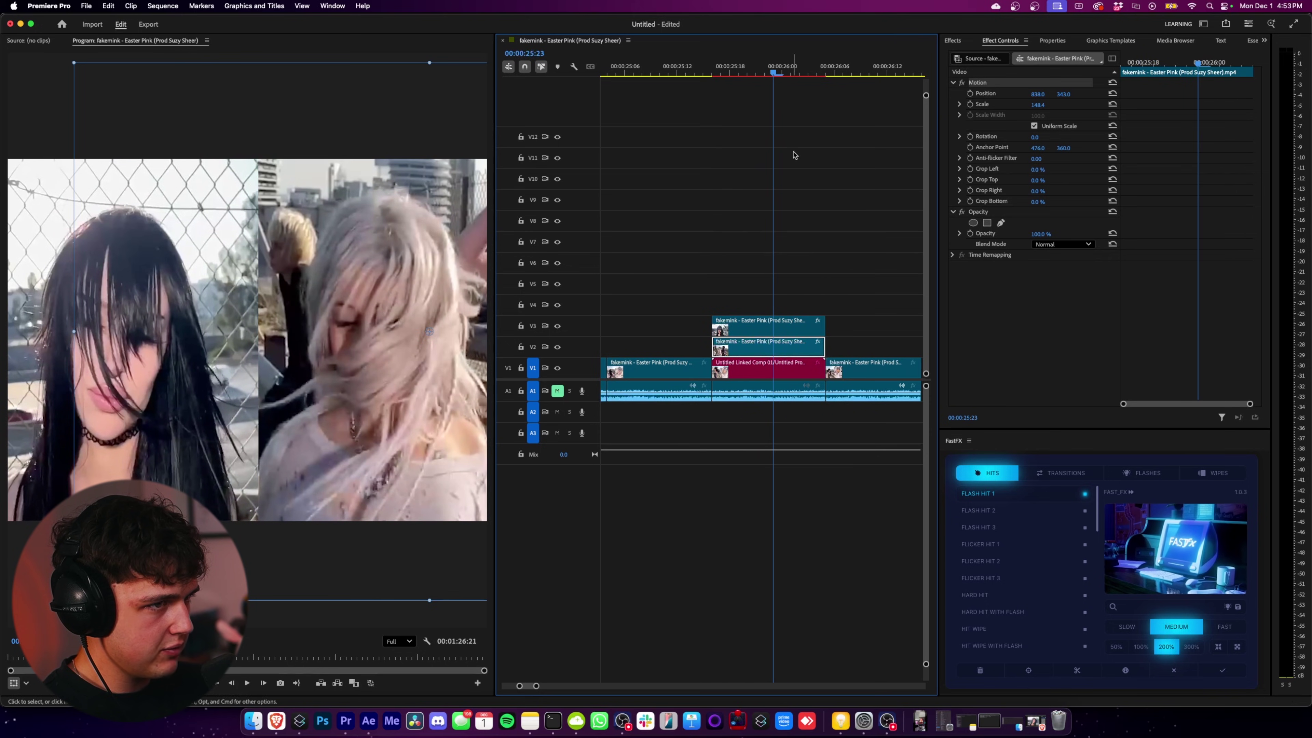
pyautogui.moveTo(821, 324); pyautogui.dragTo(774, 327)
pyautogui.moveTo(706, 69); pyautogui.dragTo(742, 88)
pyautogui.scroll(-6, 764, 155)
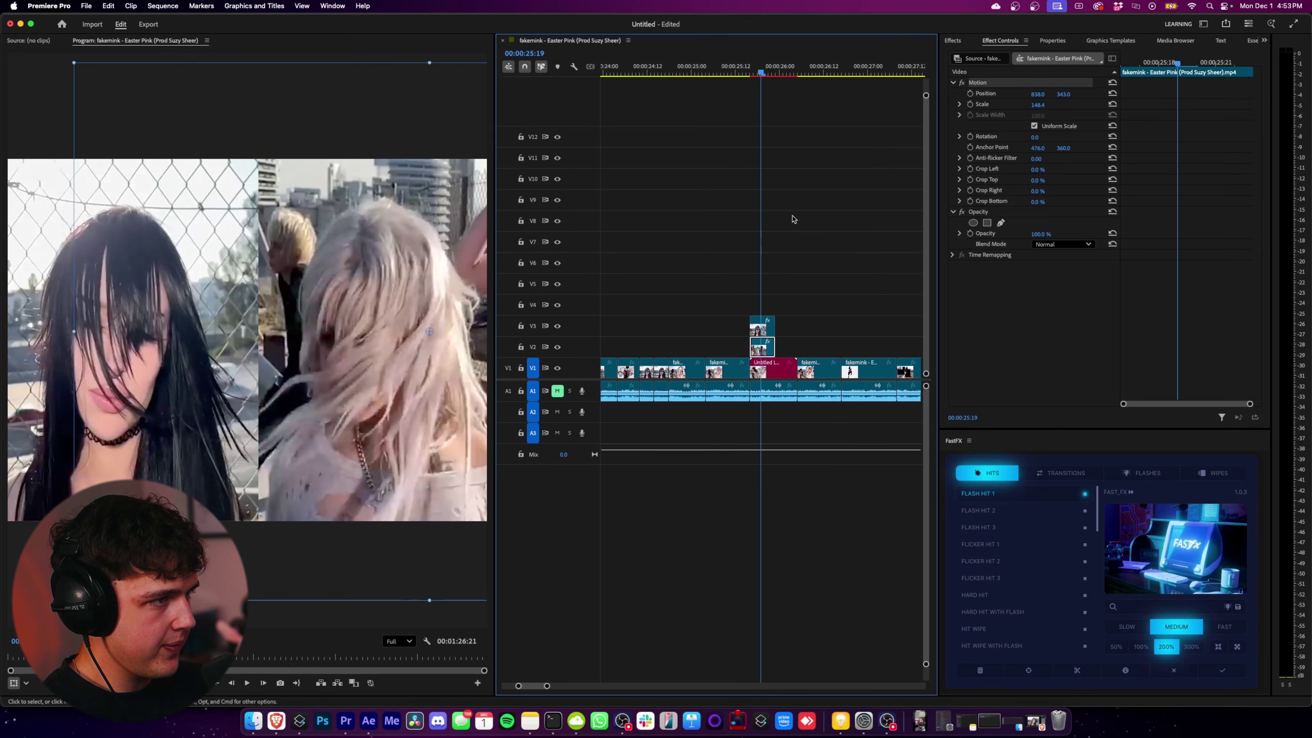
# Step: Place Nested Sequence 05 on V4, starting around the end of the two split-screen clips
pyautogui.moveTo(634, 354); pyautogui.dragTo(771, 310)
pyautogui.scroll(5, 754, 243)
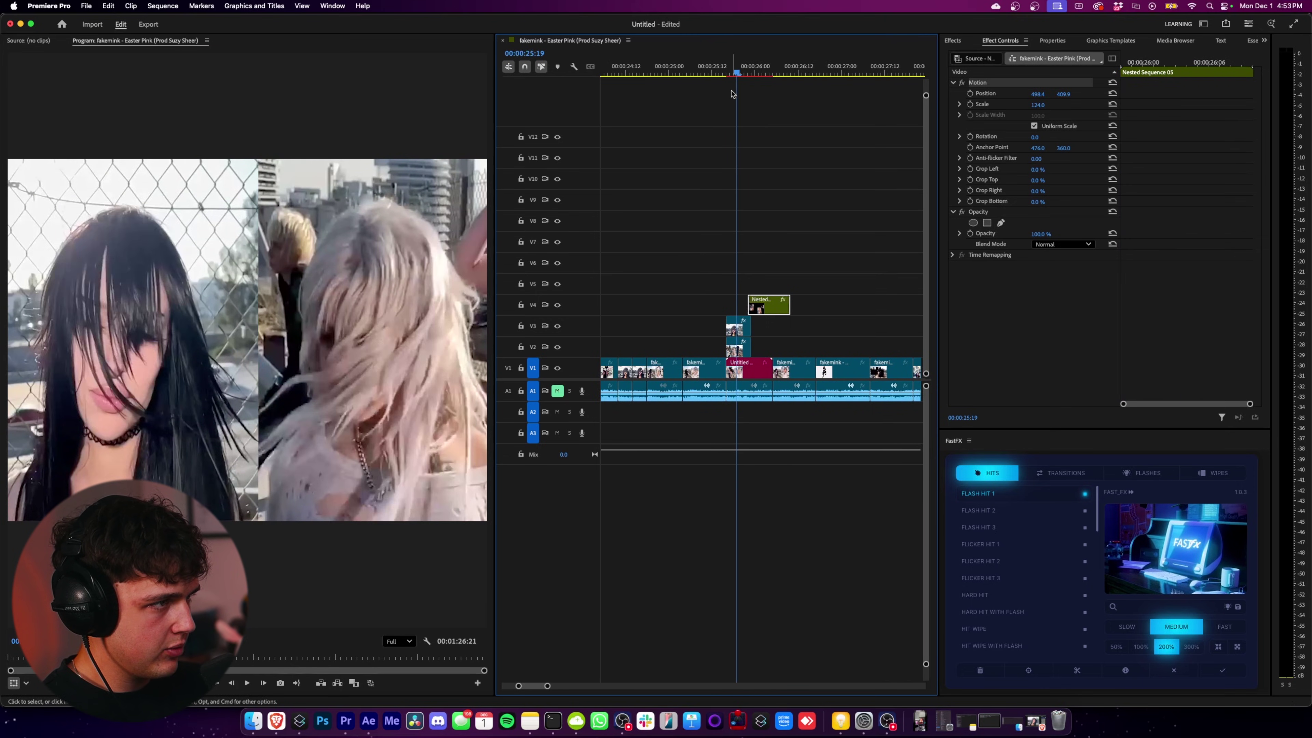
pyautogui.press('space')
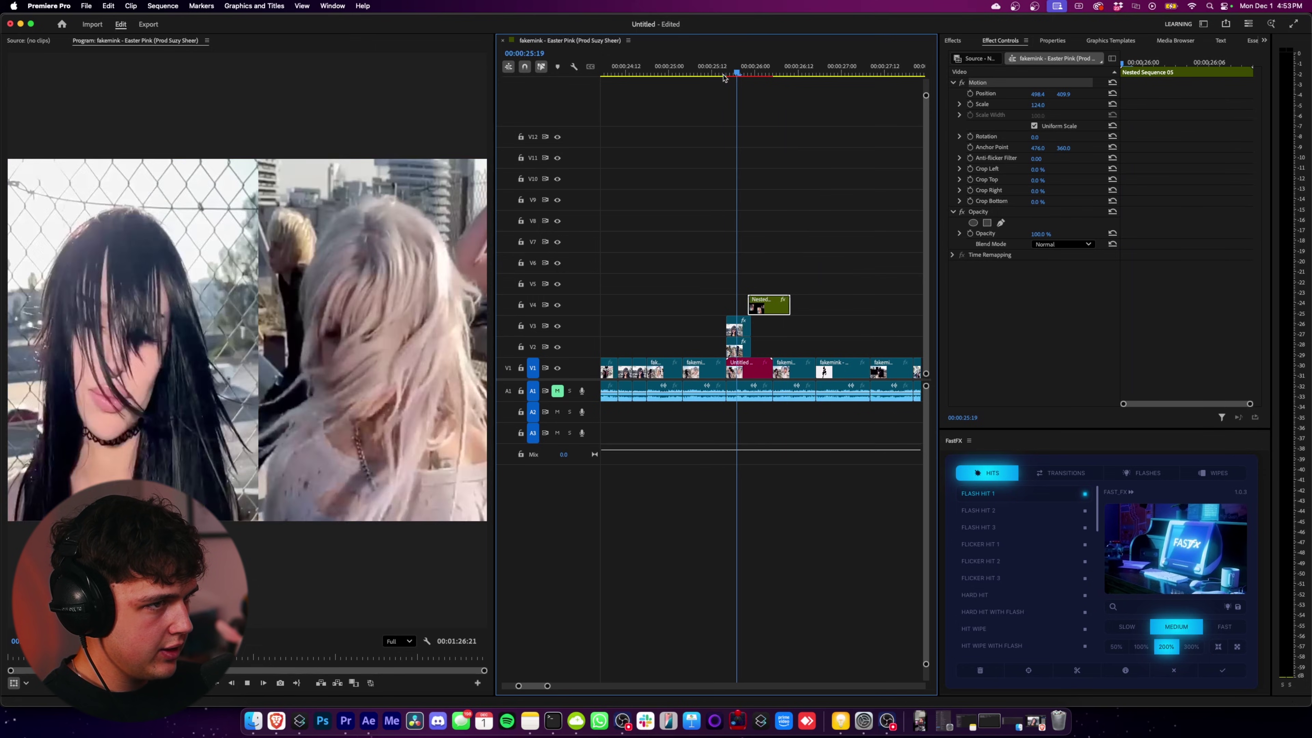
# Step: Play through the shots after the nested sequence and examine the two-women street shot around 00:00:29:03
pyautogui.press('-')
pyautogui.press('-')
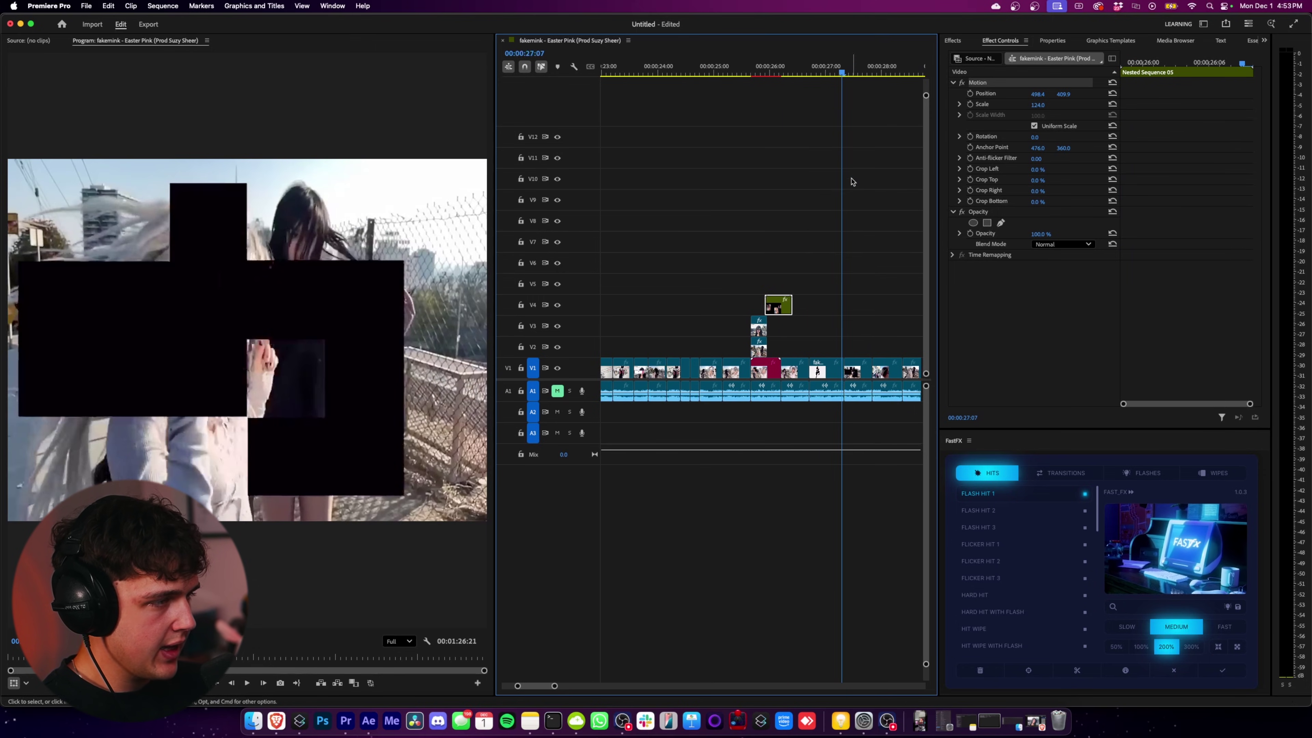
pyautogui.click(771, 72)
pyautogui.moveTo(772, 72); pyautogui.dragTo(777, 74)
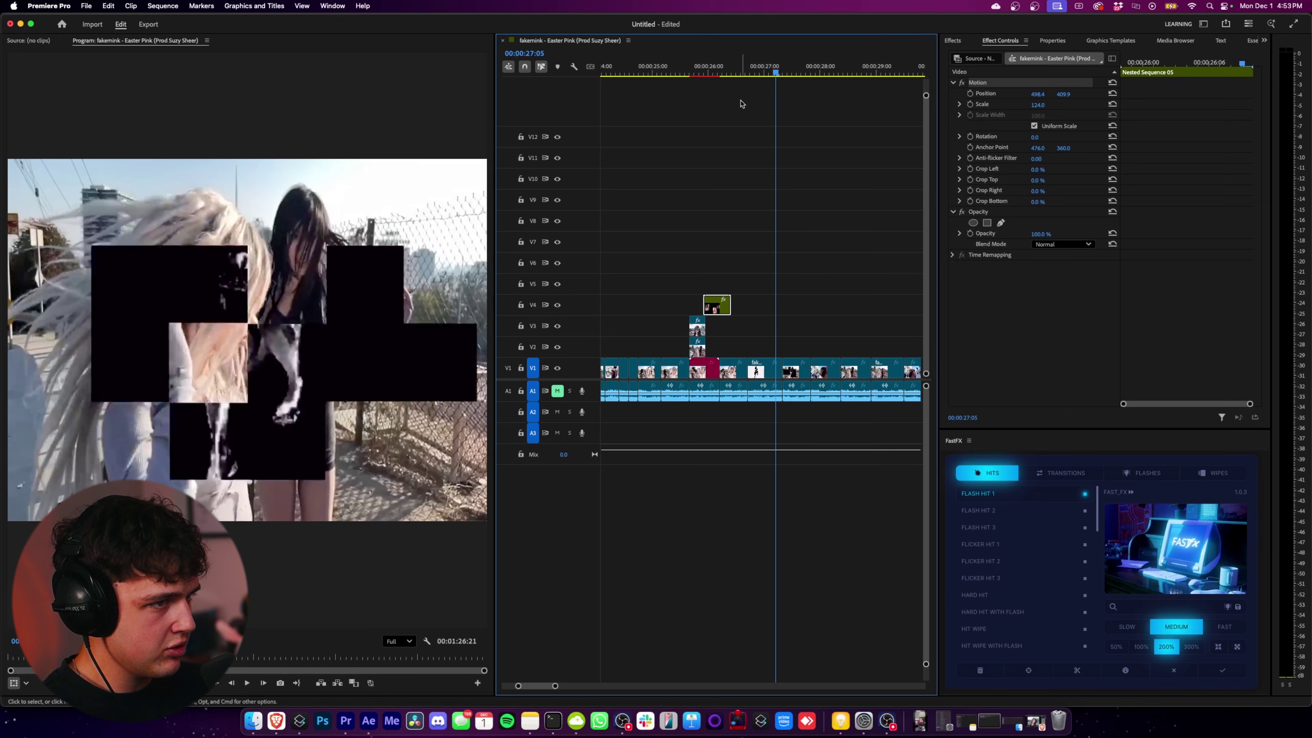
pyautogui.press('space')
pyautogui.press('-')
pyautogui.hscroll(3, 818, 158)
pyautogui.moveTo(715, 73)
pyautogui.mouseDown()
pyautogui.moveTo(703, 82)
pyautogui.moveTo(719, 86)
pyautogui.mouseUp()
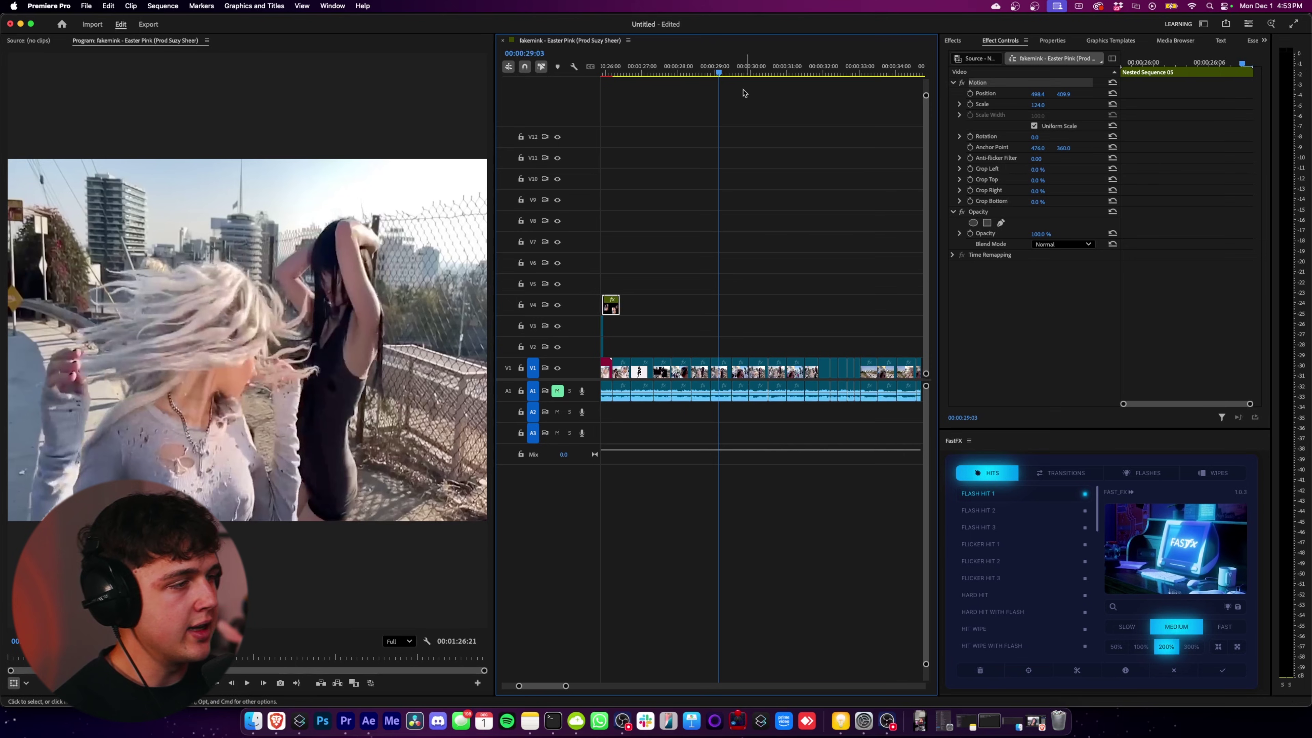
# Step: Set the speed of the V1 two-women street clip at 00:00:29:05 to 50% with the Terminal command "speed 50"
pyautogui.press('=')
pyautogui.press('=')
pyautogui.press('=')
pyautogui.click(712, 365)
pyautogui.click(702, 76)
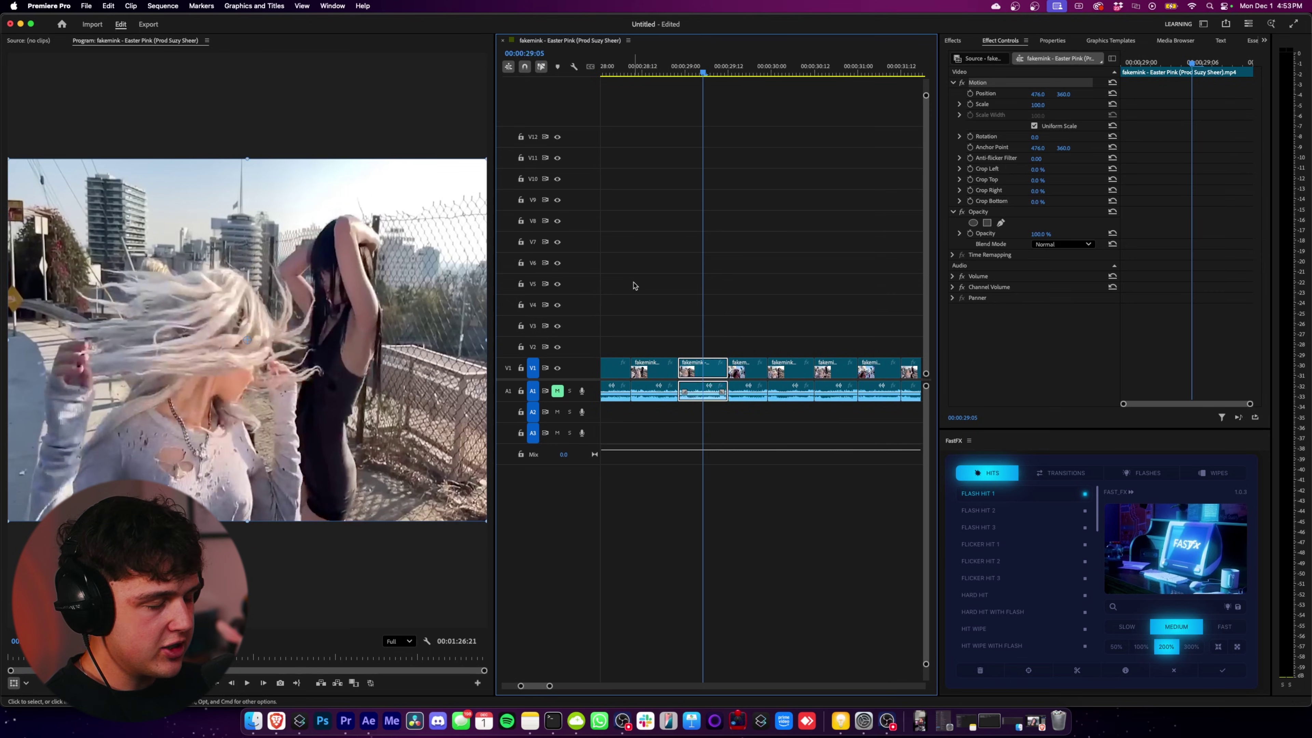
pyautogui.hotkey('ctrl', 'space')
pyautogui.write('sp')
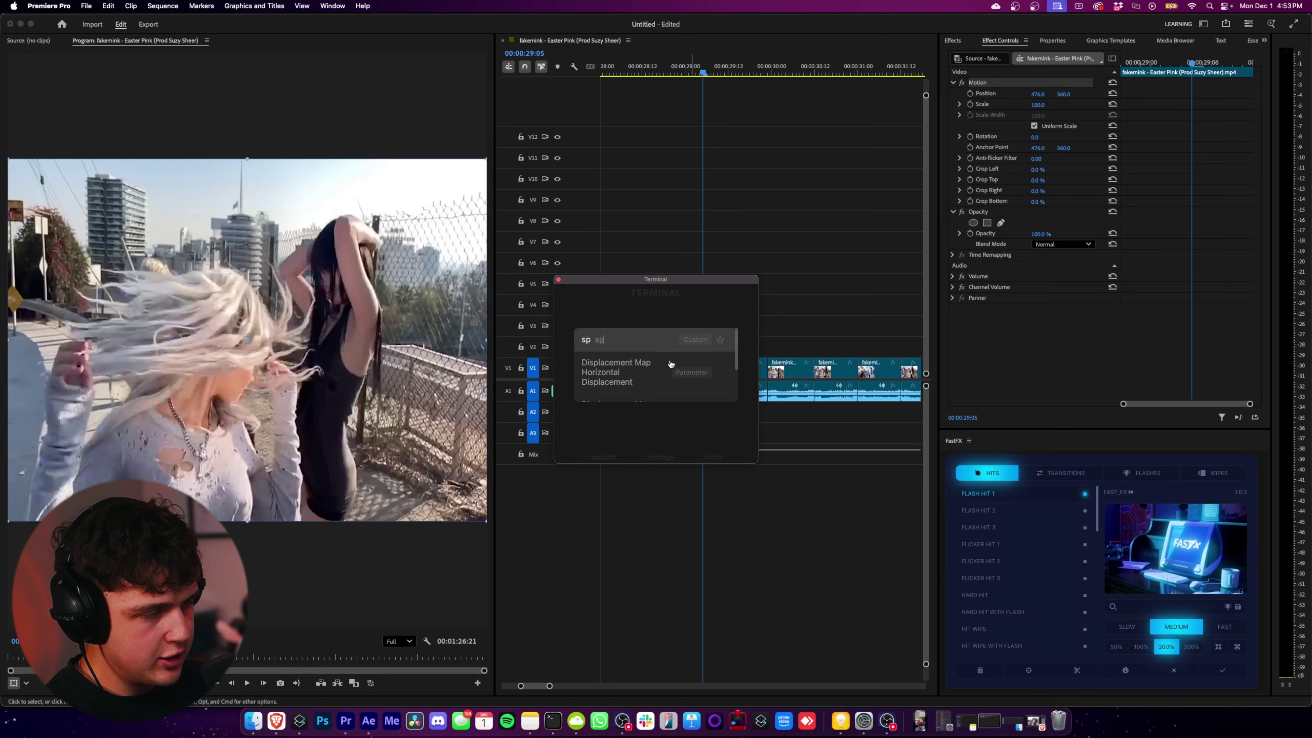
pyautogui.write('eed 50')
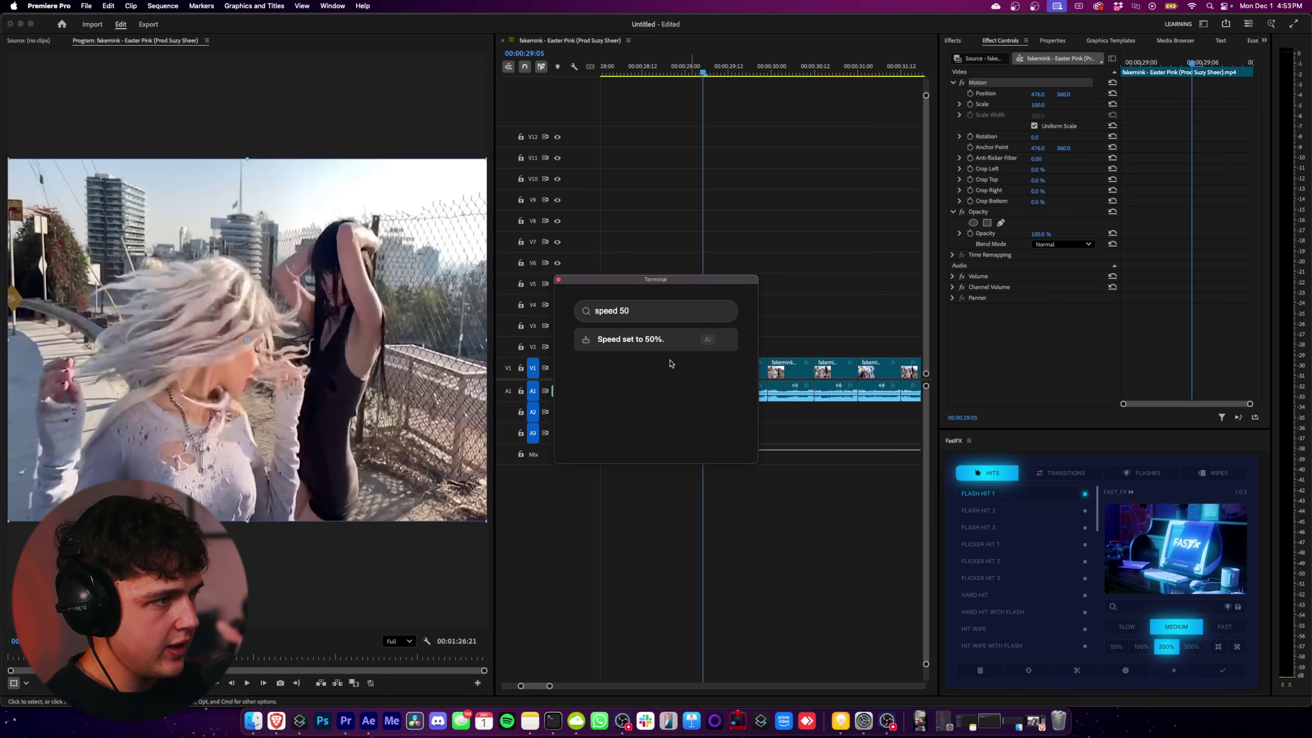
pyautogui.press('Return')
# Step: Check the slowed street clip's speed and duration settings without changing them
pyautogui.rightClick(702, 372)
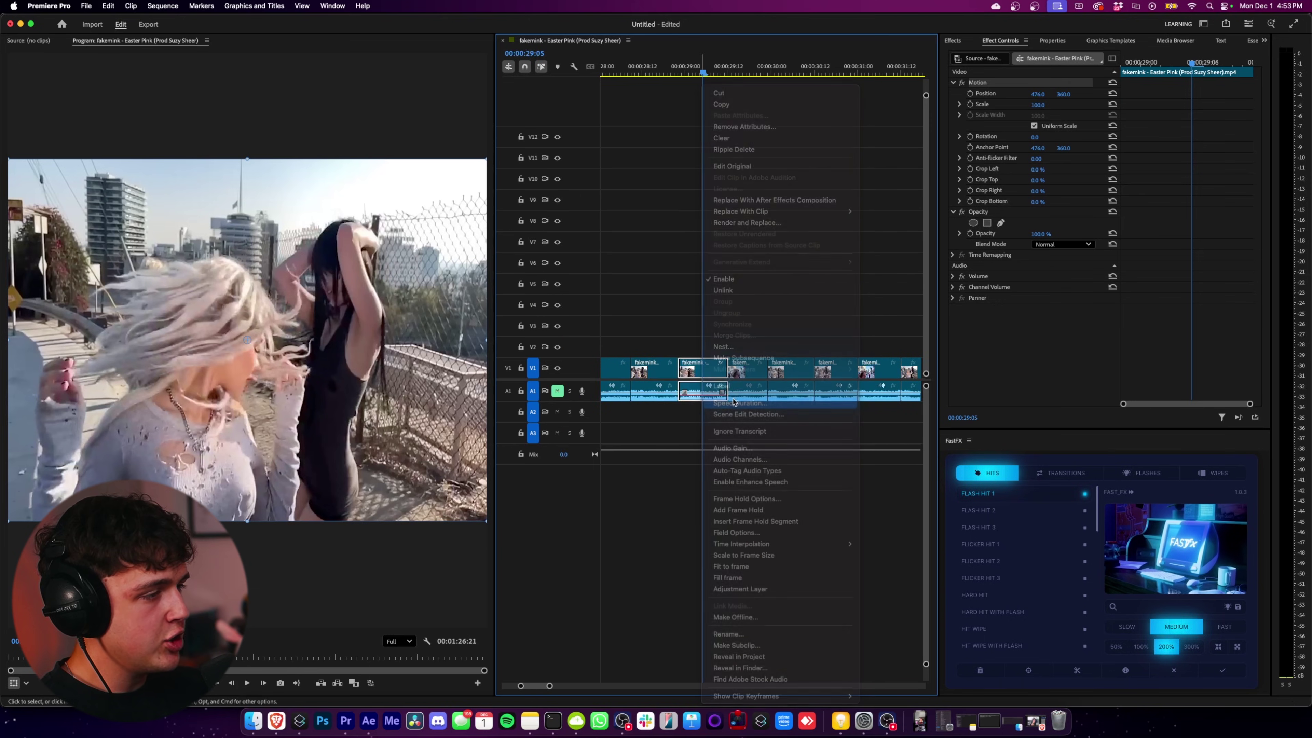
pyautogui.click(734, 403)
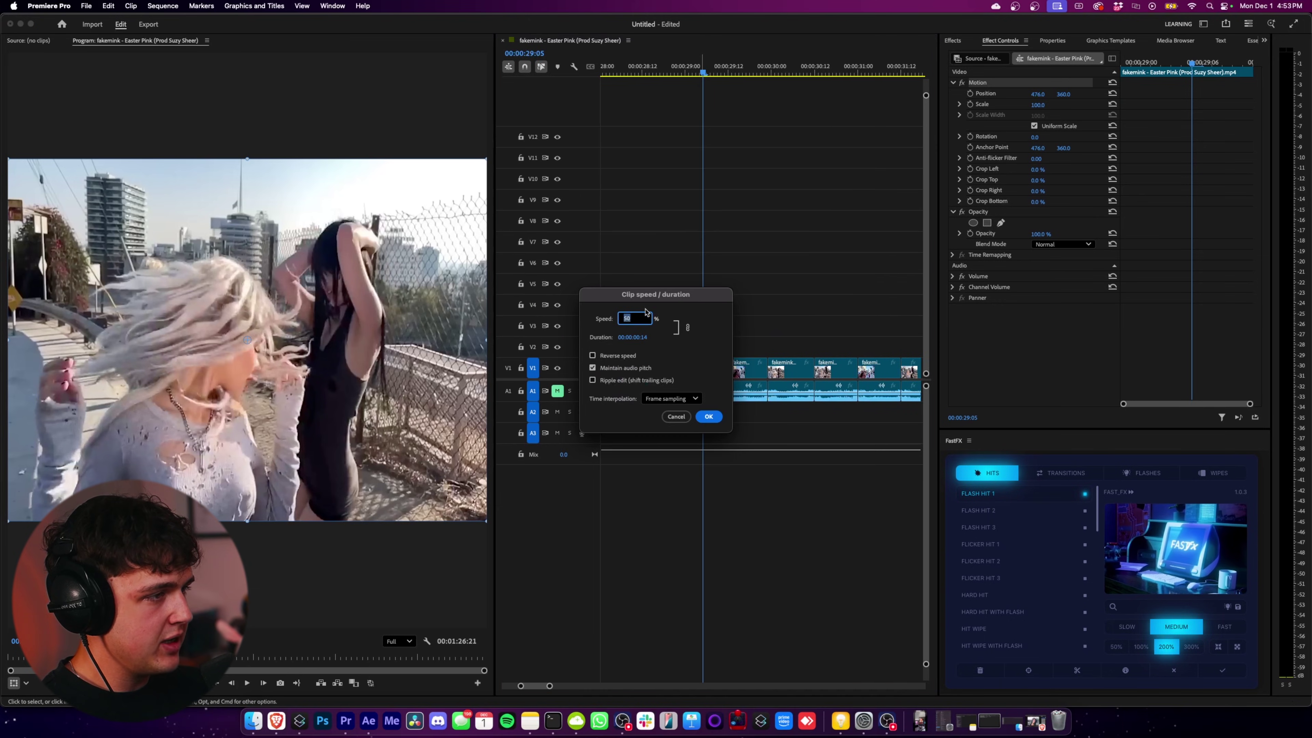
pyautogui.click(676, 417)
# Step: Park the playhead on the pink-background collage shot at 00:00:32:03 as a color reference
pyautogui.moveTo(704, 73); pyautogui.dragTo(738, 73)
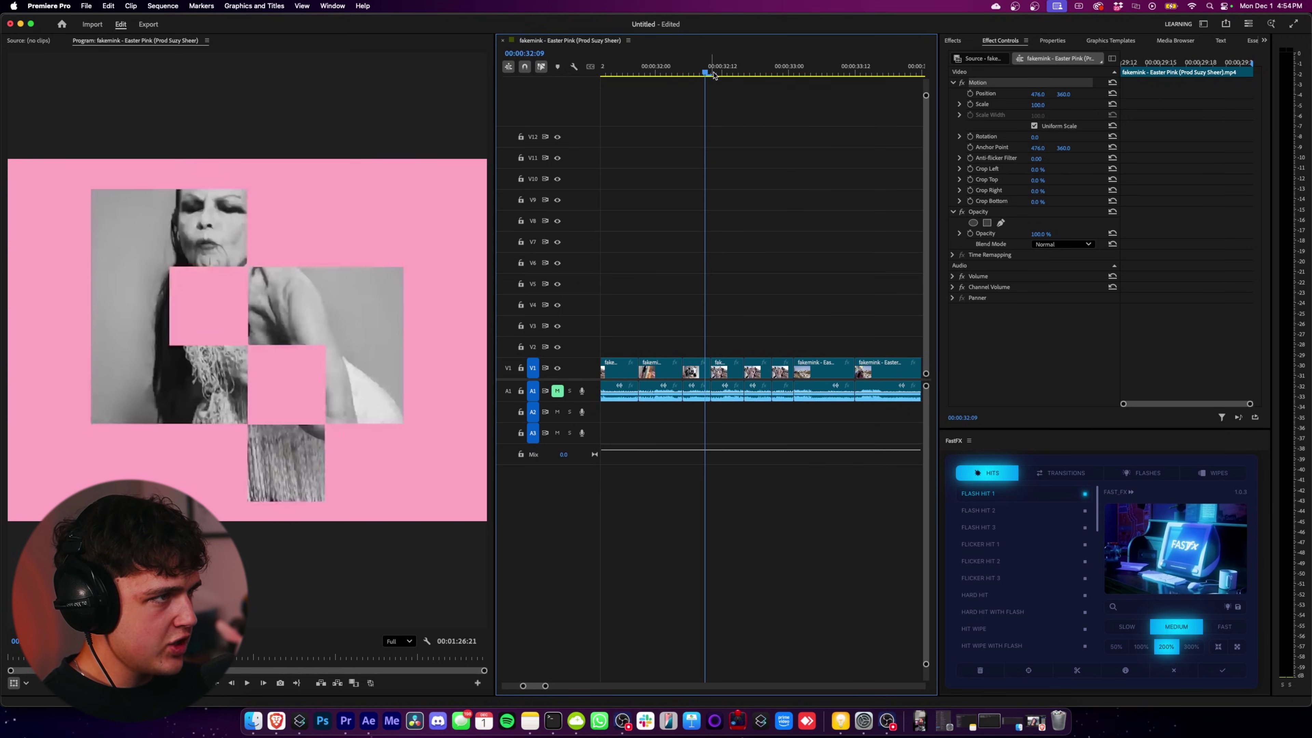
pyautogui.moveTo(702, 71); pyautogui.dragTo(671, 73)
pyautogui.scroll(-3, 666, 197)
pyautogui.scroll(10, 691, 255)
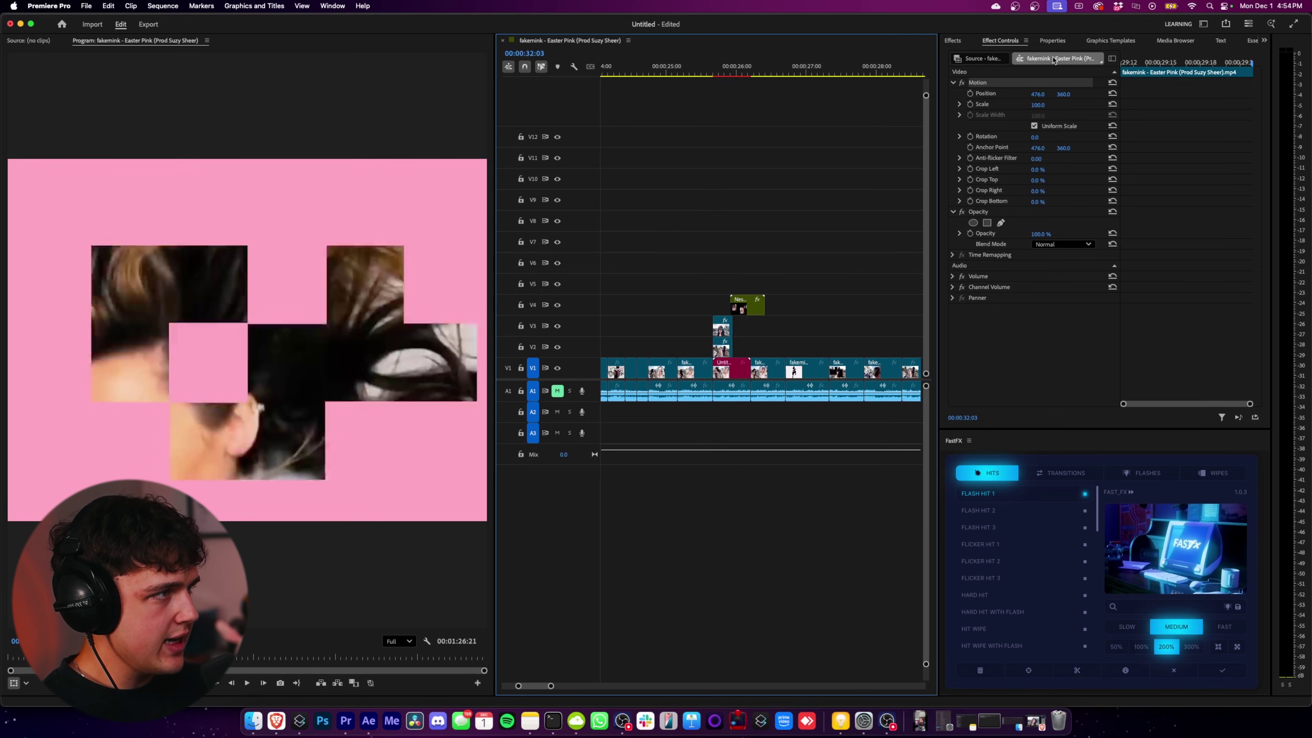
# Step: Create a 952 × 720 color matte named Color Matte, using the pink FE9CBA sampled from the displayed frame
pyautogui.click(1264, 41)
pyautogui.click(1233, 55)
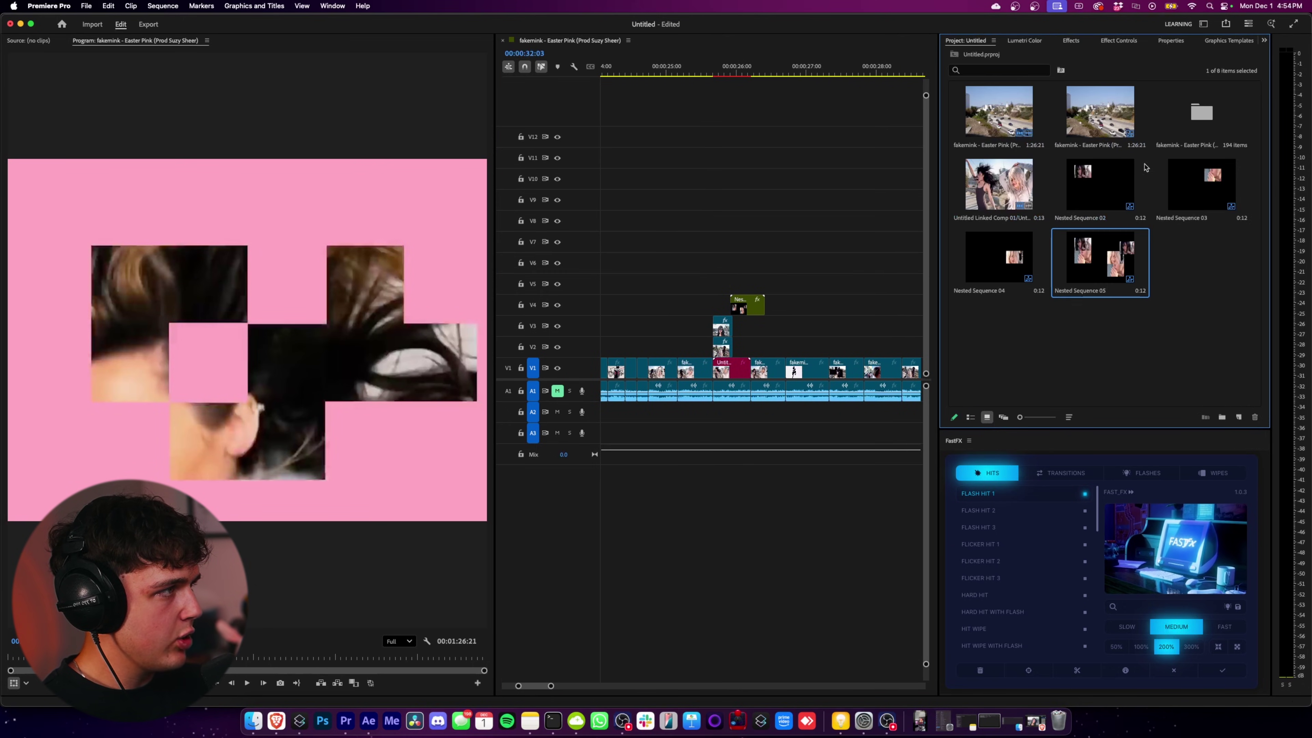
pyautogui.rightClick(1098, 324)
pyautogui.moveTo(1134, 372)
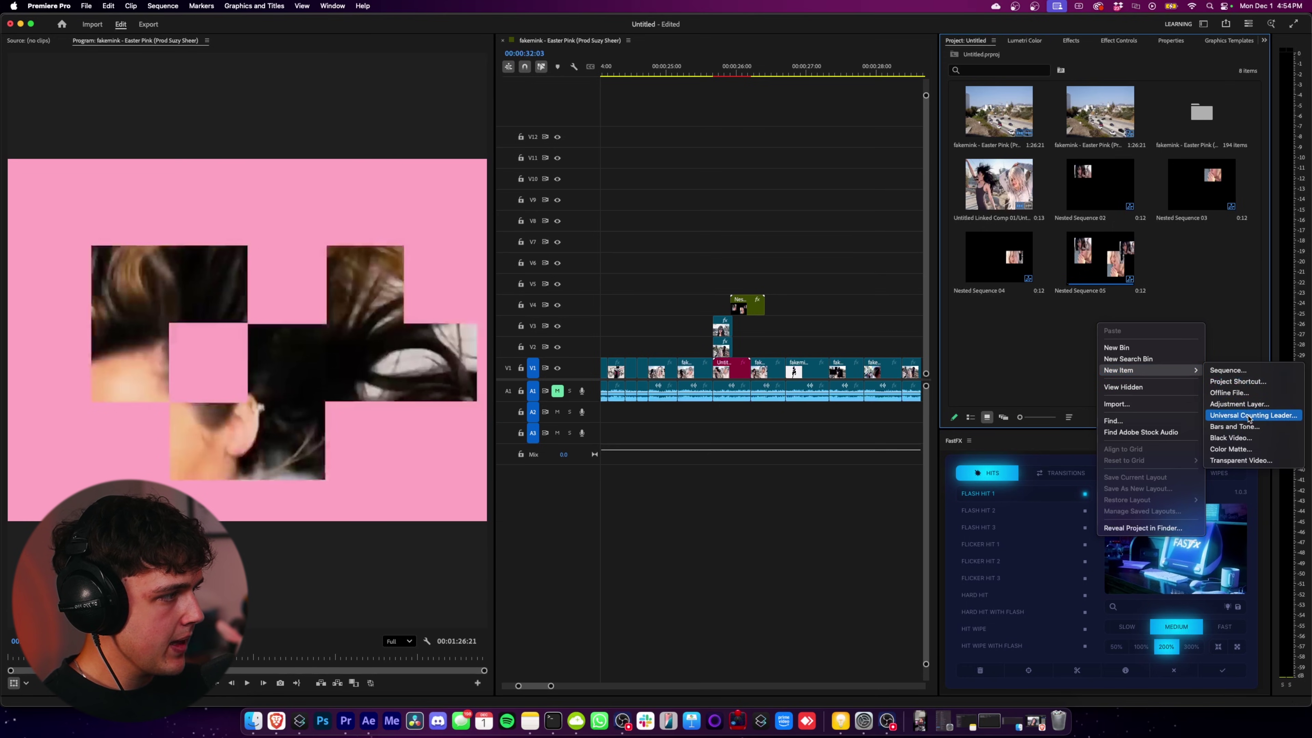
pyautogui.click(1239, 450)
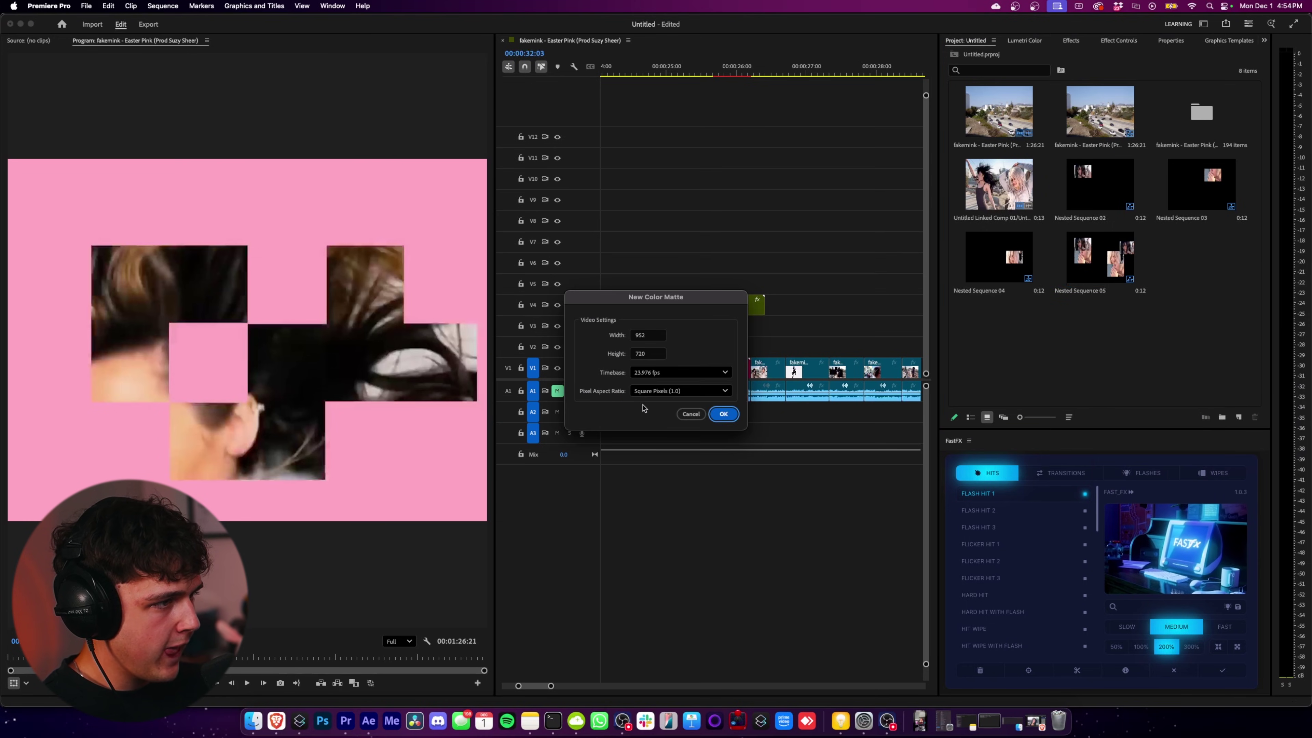
pyautogui.click(726, 414)
pyautogui.click(679, 398)
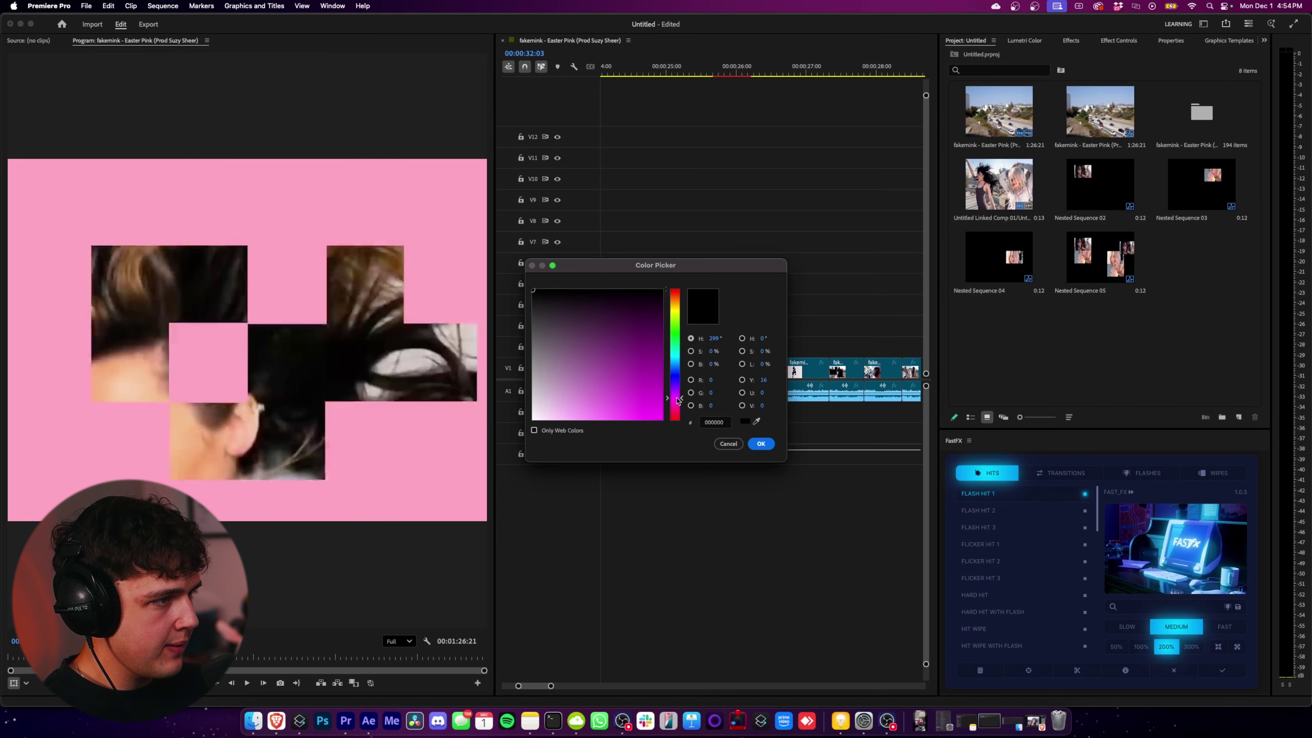
pyautogui.click(758, 421)
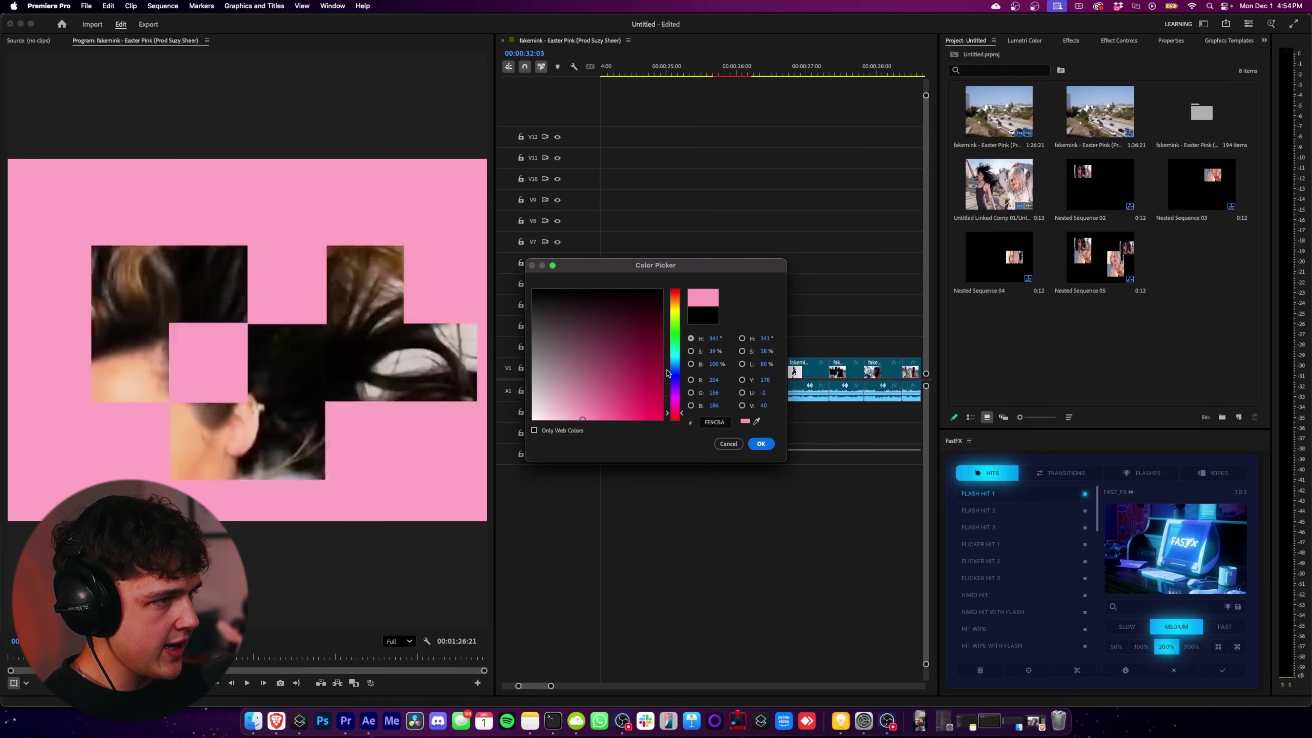
pyautogui.click(761, 443)
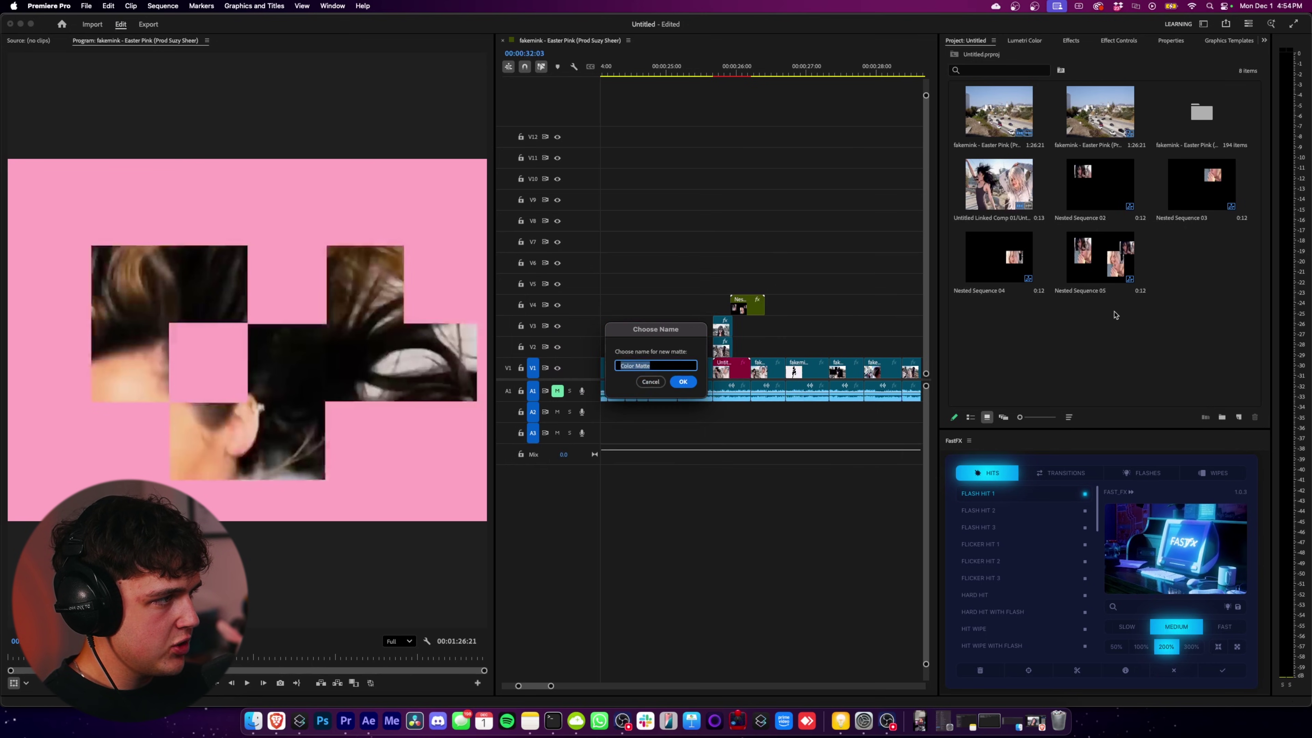
pyautogui.click(691, 382)
# Step: Place the pink color matte on V3 beneath Nested Sequence 05, starting where the split-screen clips end
pyautogui.moveTo(1119, 257); pyautogui.dragTo(739, 325)
pyautogui.click(737, 71)
pyautogui.moveTo(739, 71); pyautogui.dragTo(748, 71)
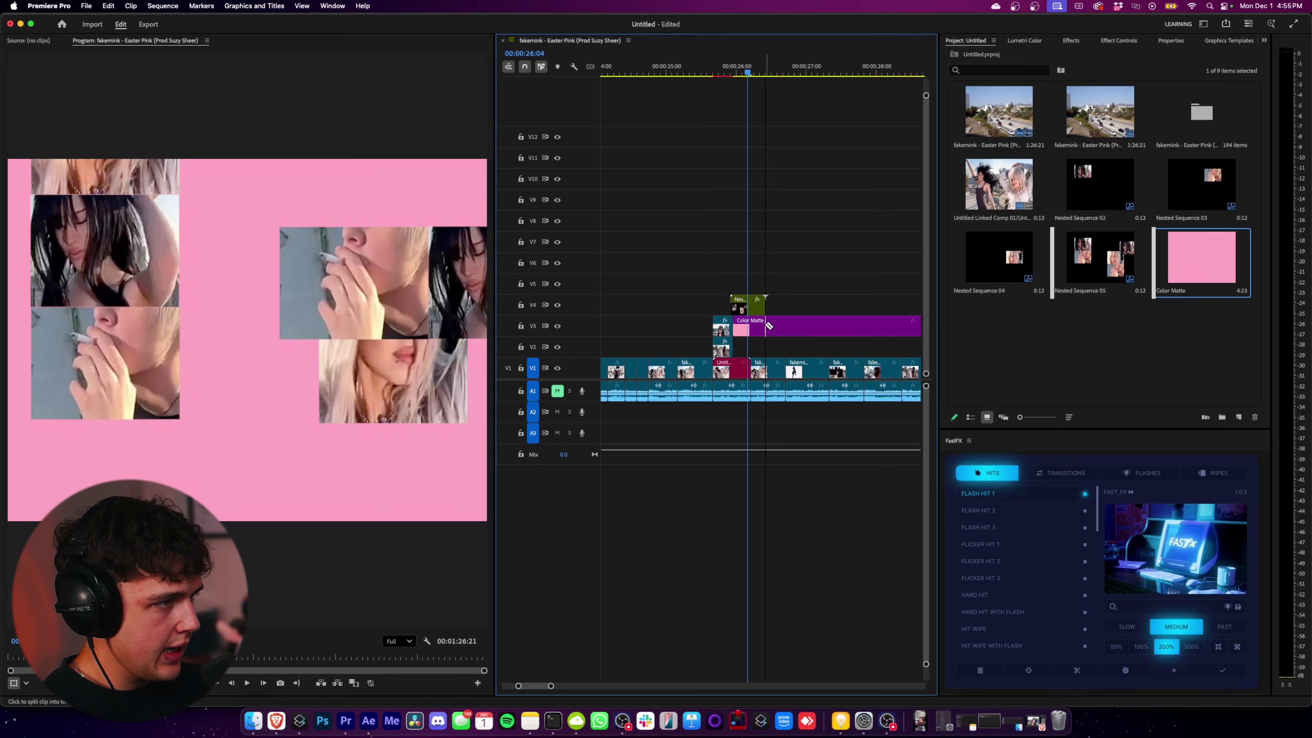
# Step: Cut the color matte down to a very short piece and repeat it at spaced intervals on V3 under the nested sequence
pyautogui.click(788, 328)
pyautogui.keyDown('alt'); pyautogui.scroll(4, 754, 344); pyautogui.keyUp('alt')
pyautogui.press('c')
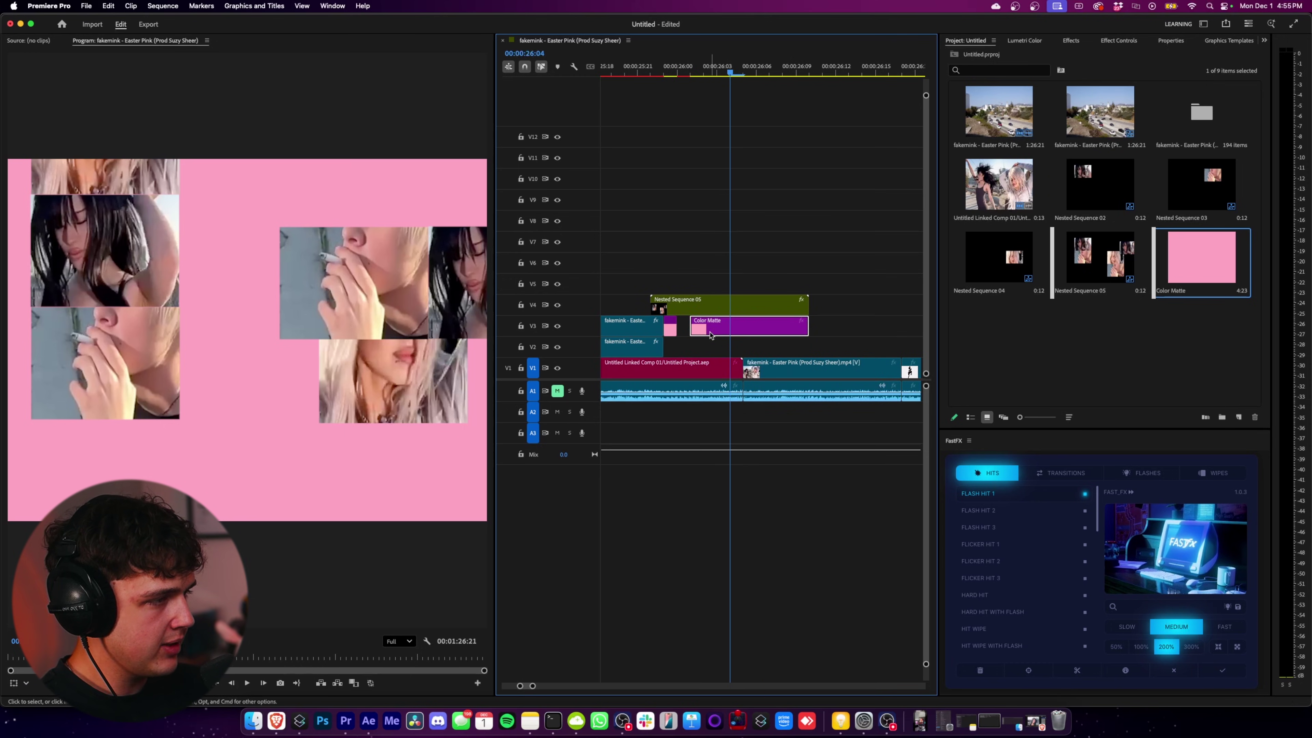
pyautogui.press('Delete')
pyautogui.keyDown('alt'); pyautogui.moveTo(673, 332); pyautogui.dragTo(754, 333); pyautogui.keyUp('alt')
pyautogui.moveTo(756, 329); pyautogui.dragTo(809, 330)
# Step: Play back the pink flicker section from 00:00:25:22 into the following shots to review the effect
pyautogui.click(650, 68)
pyautogui.press('space')
pyautogui.press('space')
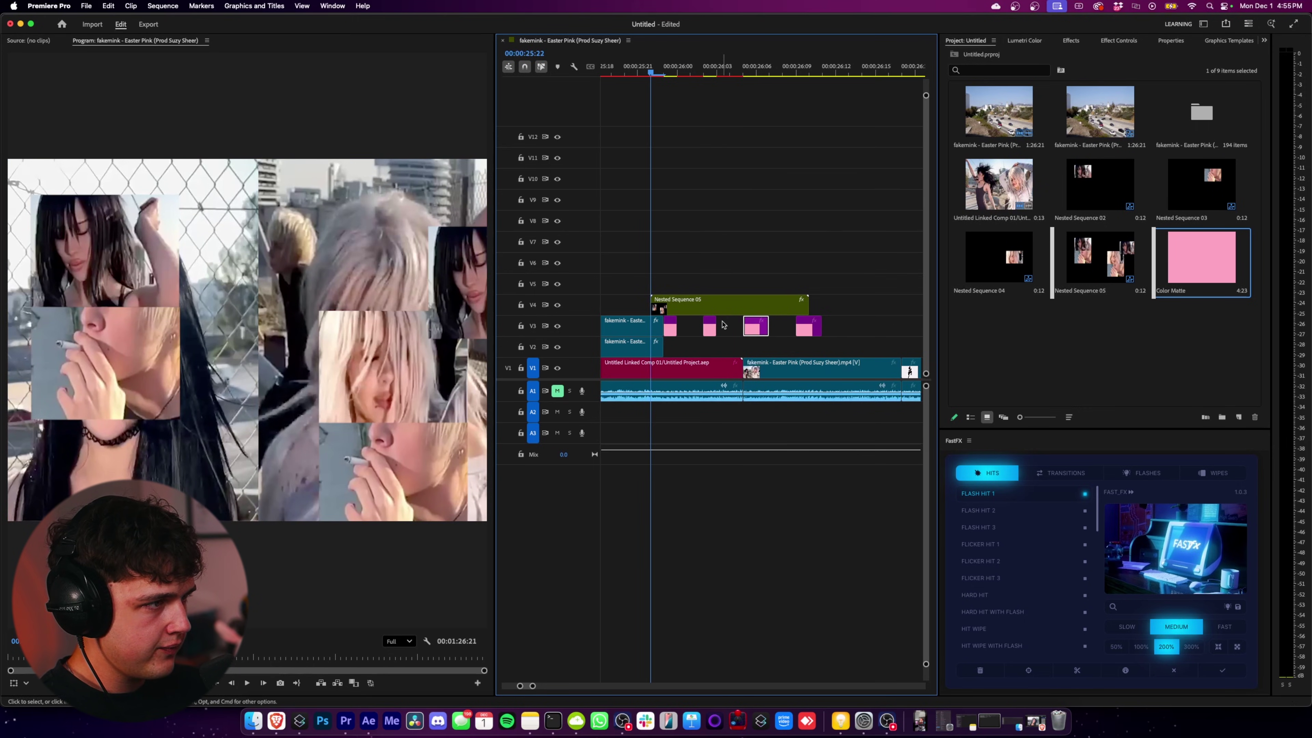
pyautogui.press('space')
pyautogui.press('-')
pyautogui.press('-')
pyautogui.press('-')
pyautogui.press('-')
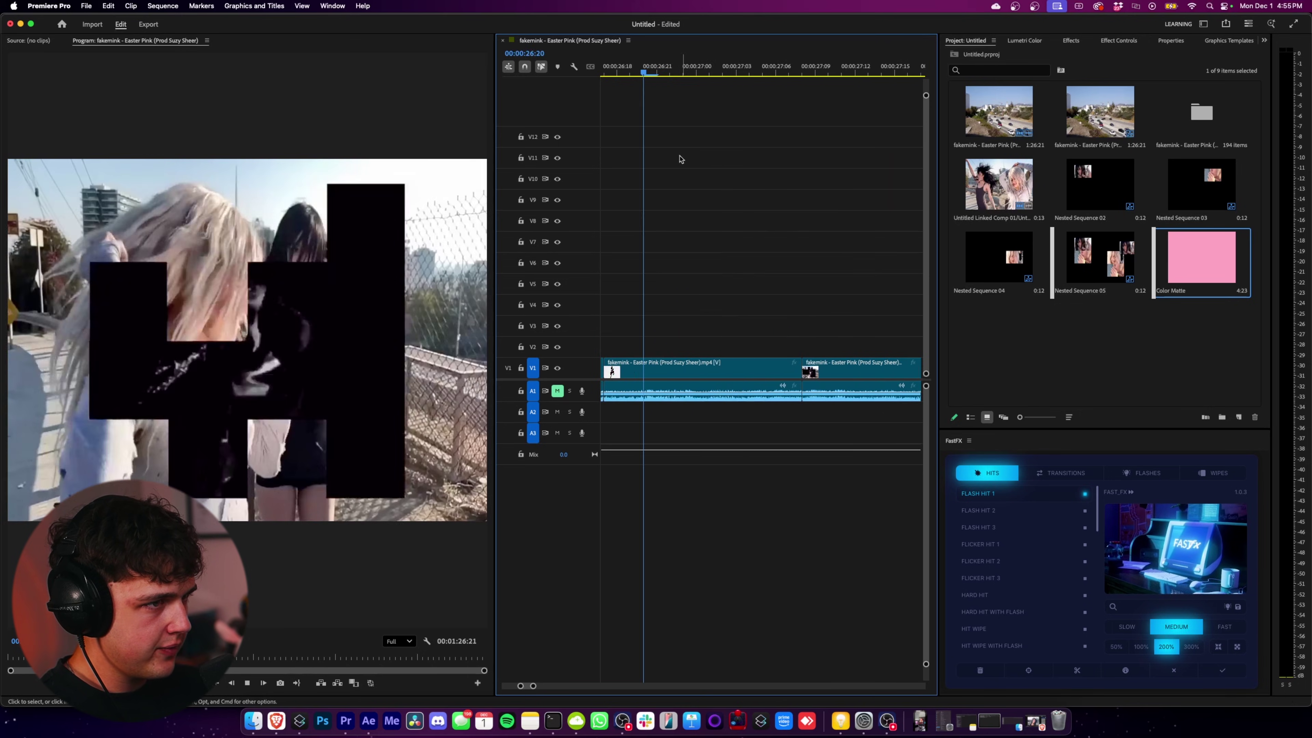